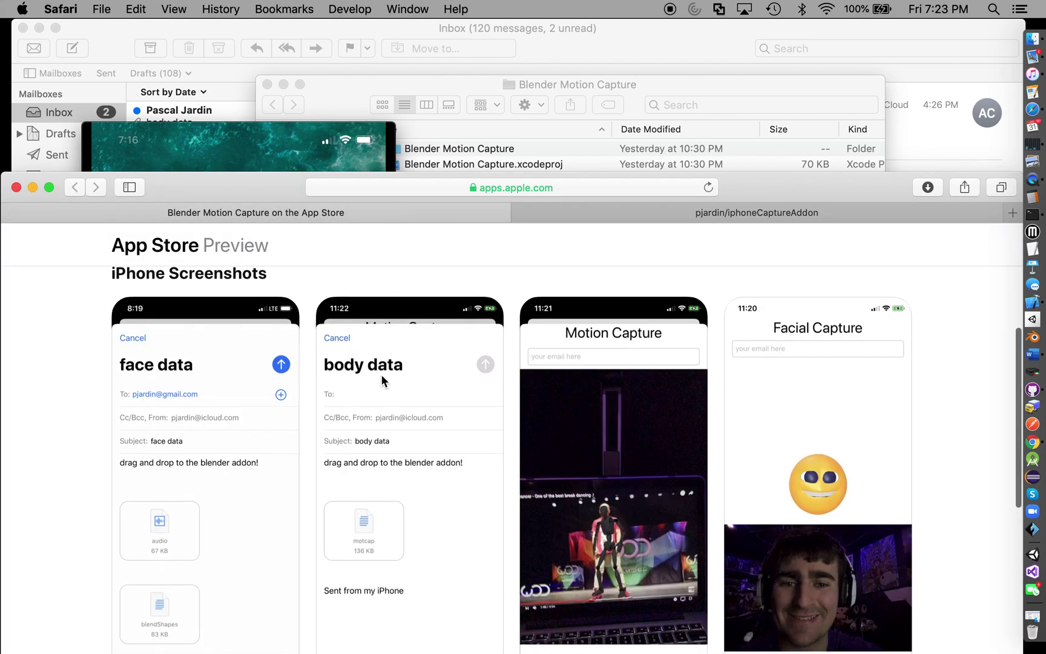
scroll(382, 380, down, 10)
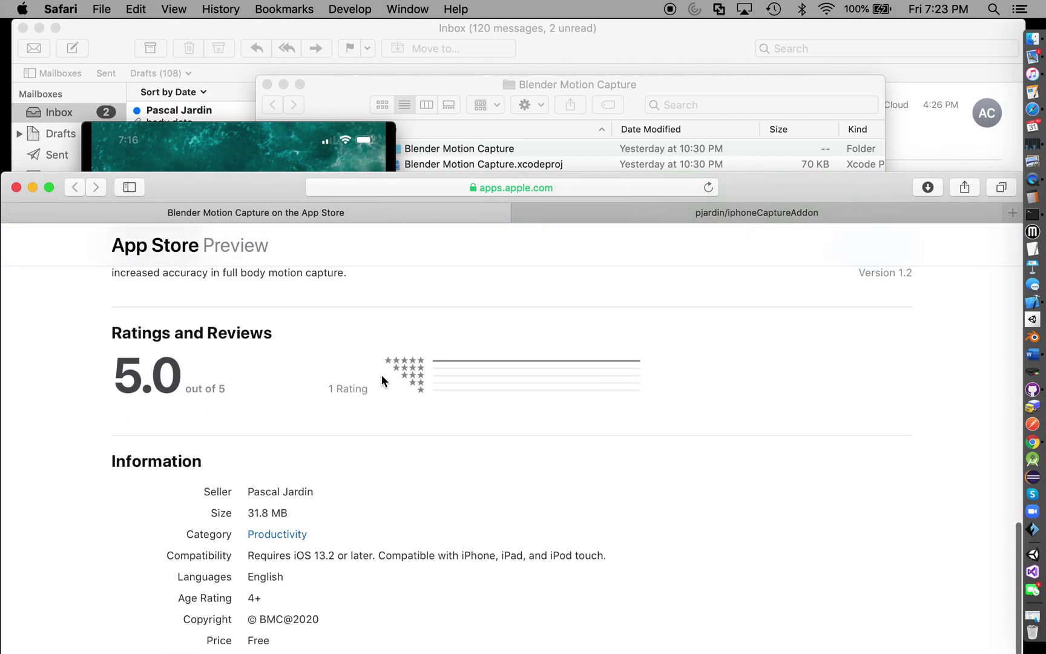
- Switch Safari to the pjardin/iphoneCaptureAddon repository tab and show the Downloads list
scroll(382, 376, up, 6)
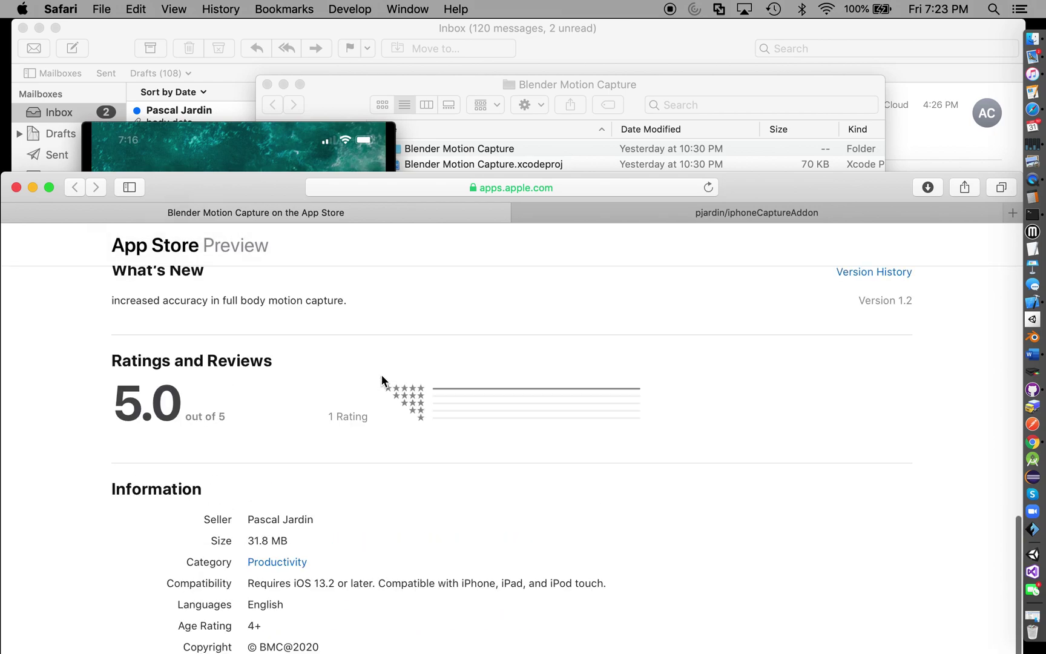
scroll(384, 381, up, 3)
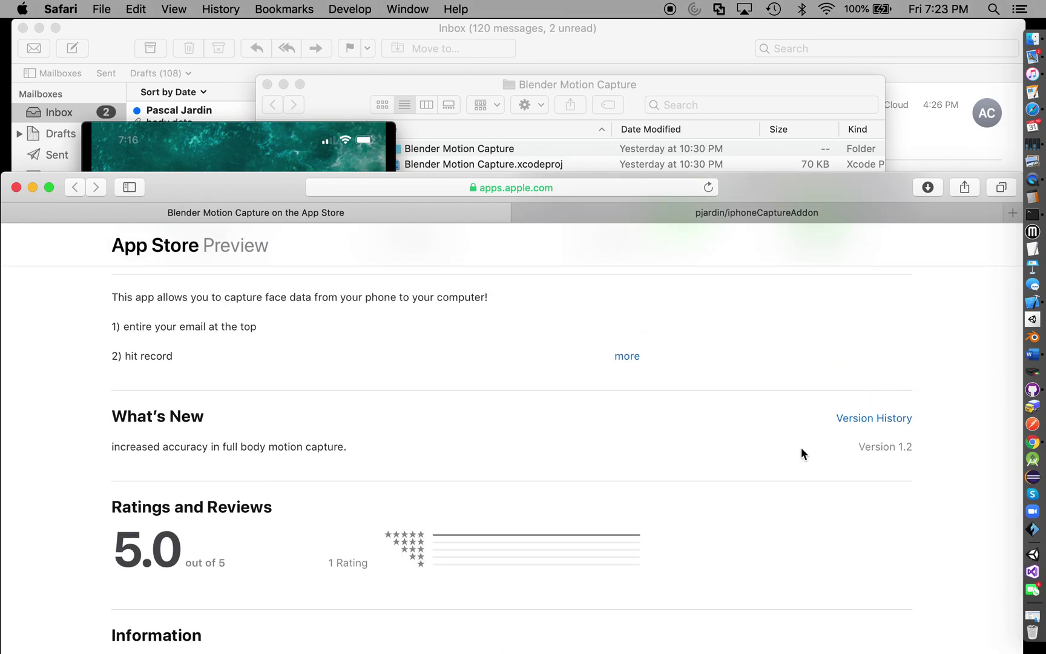
scroll(801, 453, up, 6)
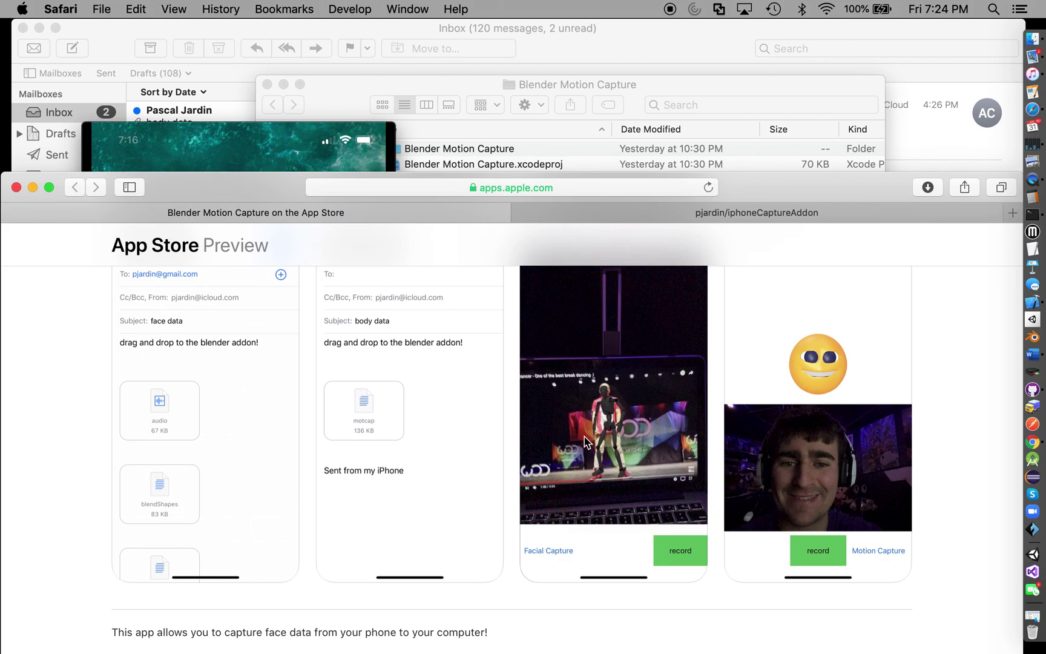
scroll(608, 276, up, 3)
click(629, 209)
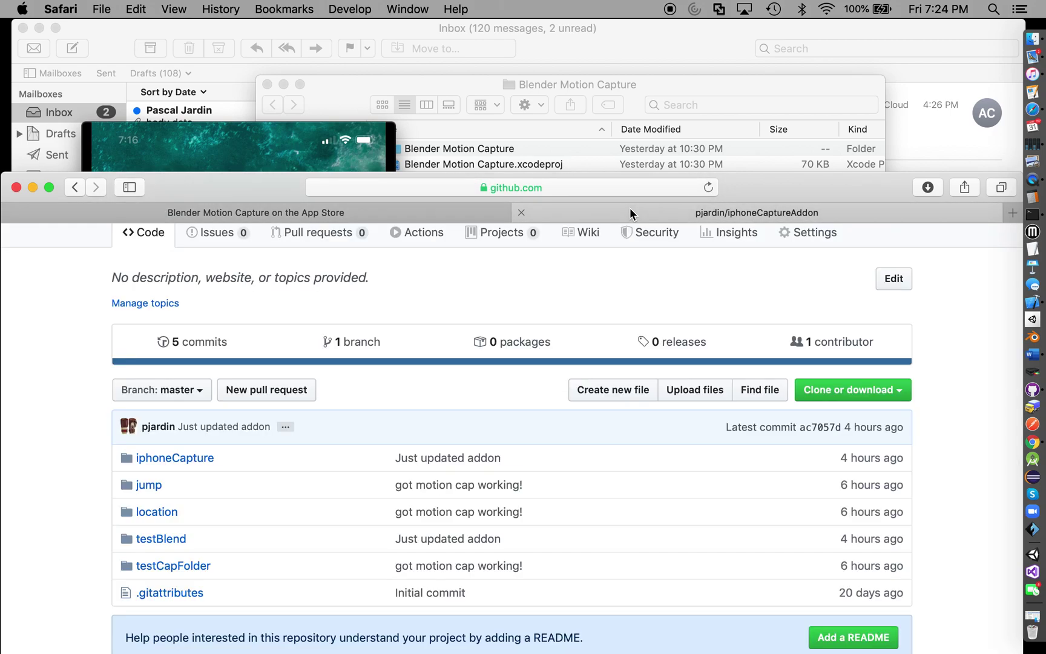
scroll(548, 290, up, 5)
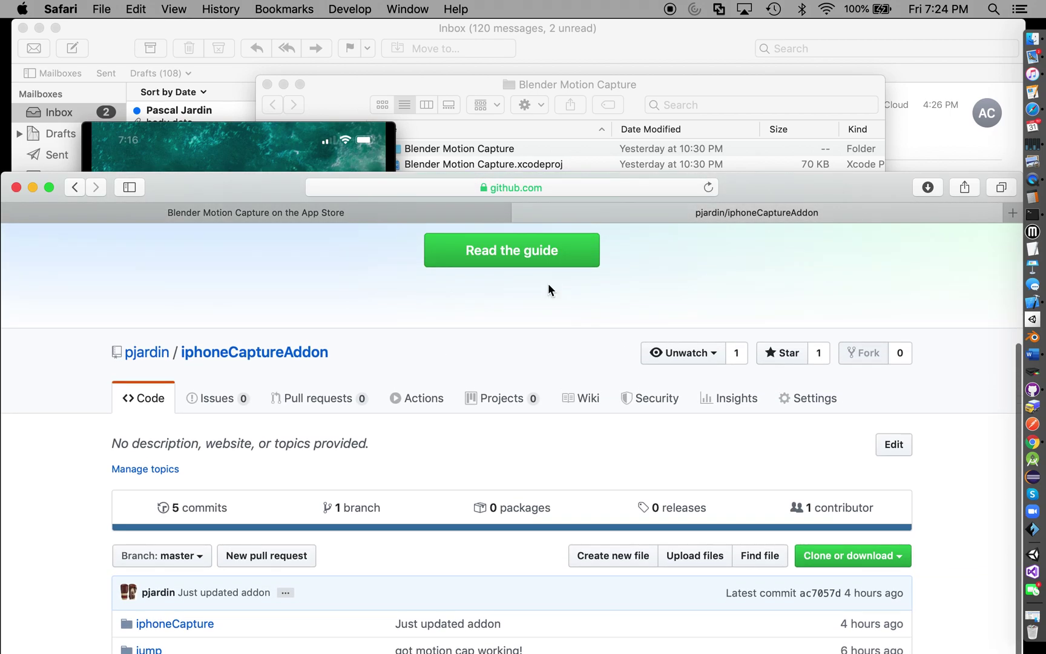
scroll(549, 291, up, 1)
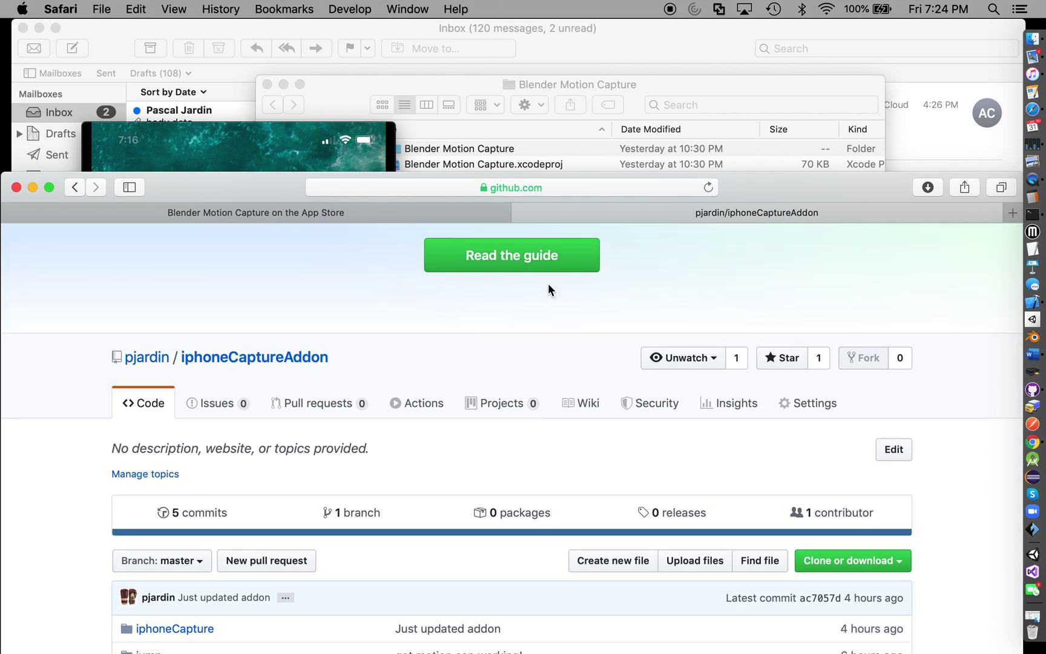
click(931, 185)
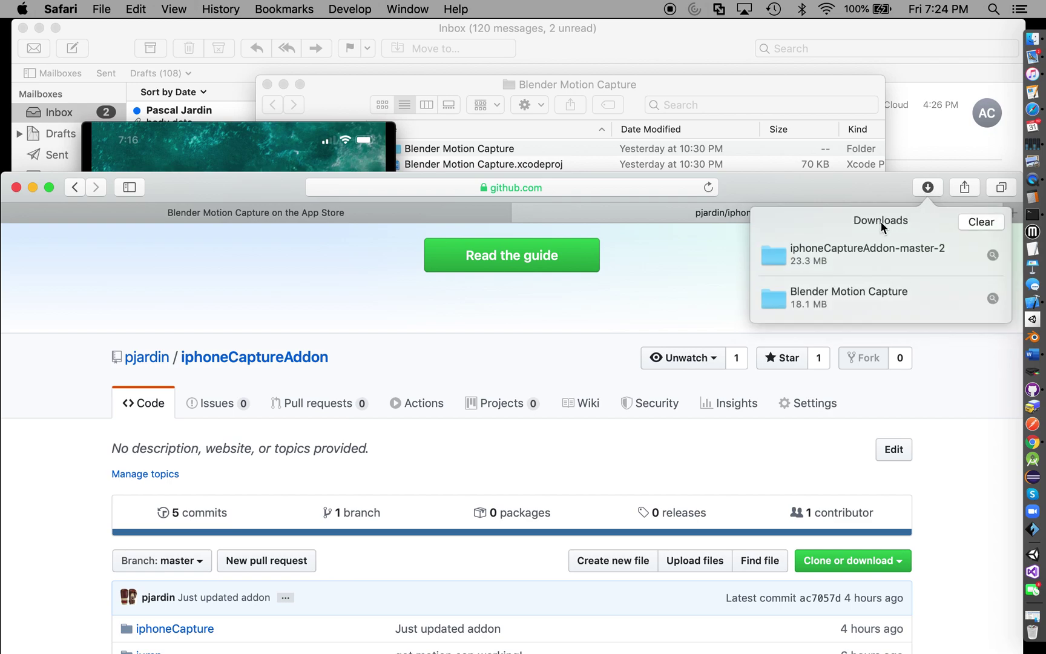
- Open iphoneCaptureAddon-master-2 and expand its location, jump, iphoneCapture and testBlend folders
double_click(854, 250)
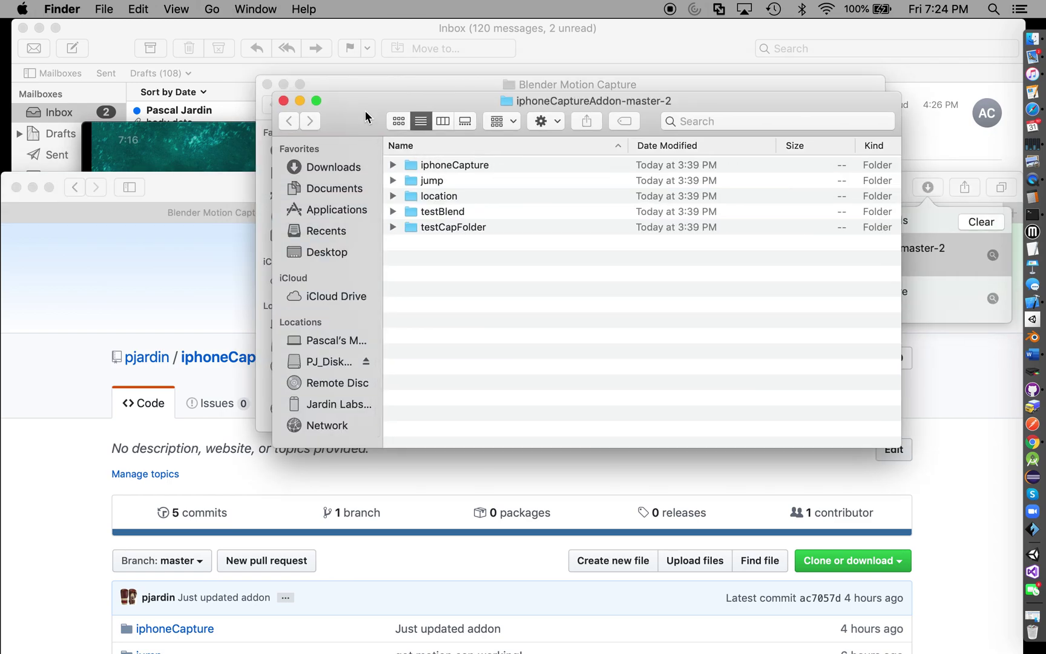
drag(344, 106, 459, 216)
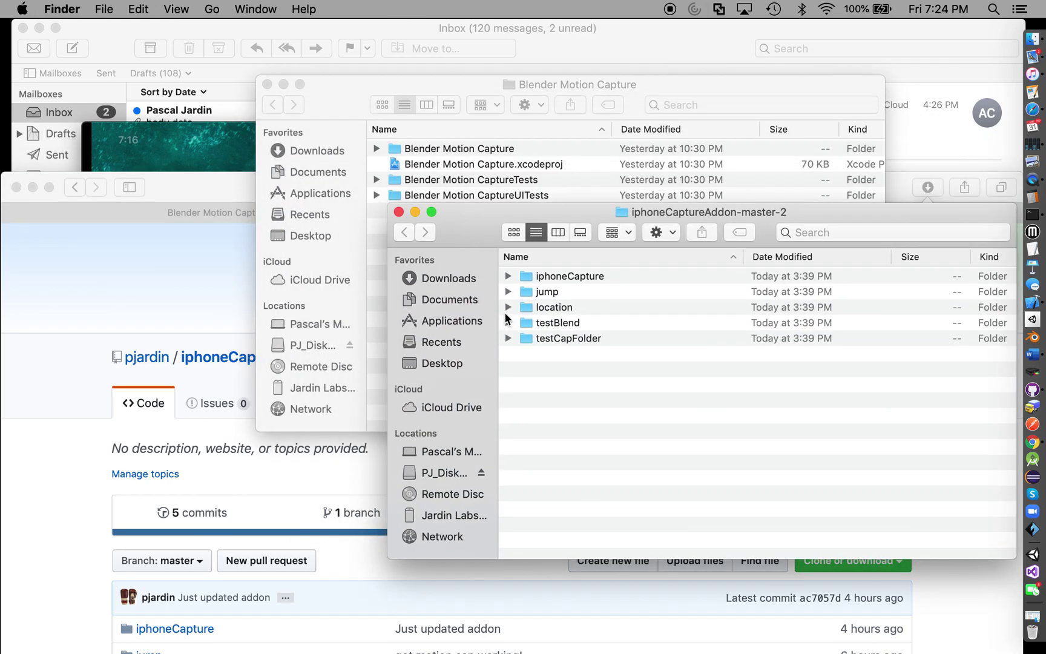
click(507, 310)
click(509, 291)
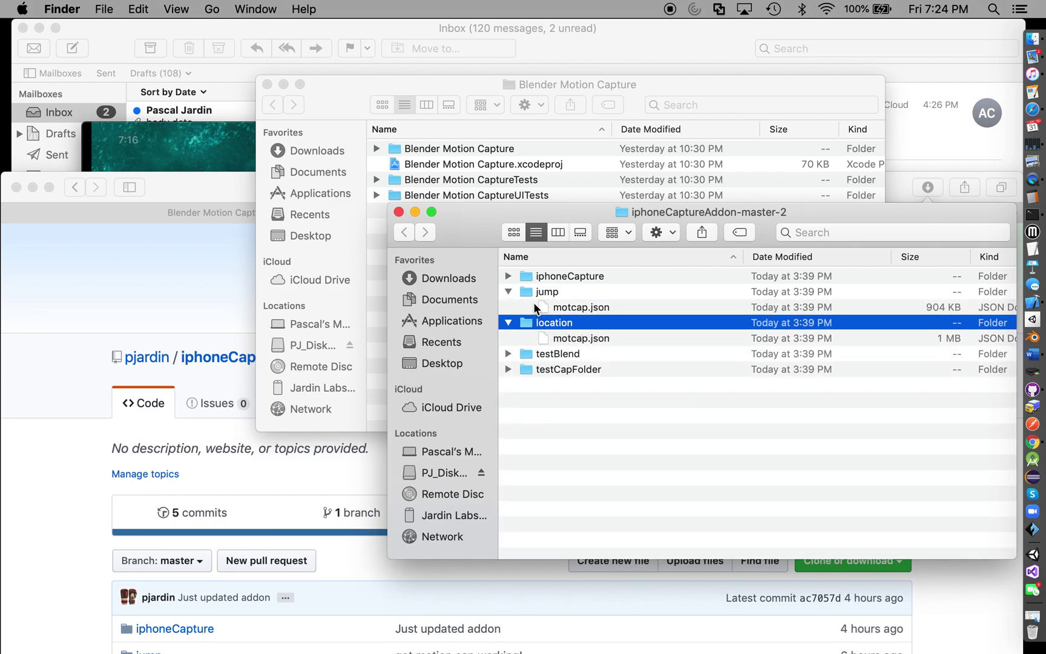
click(508, 276)
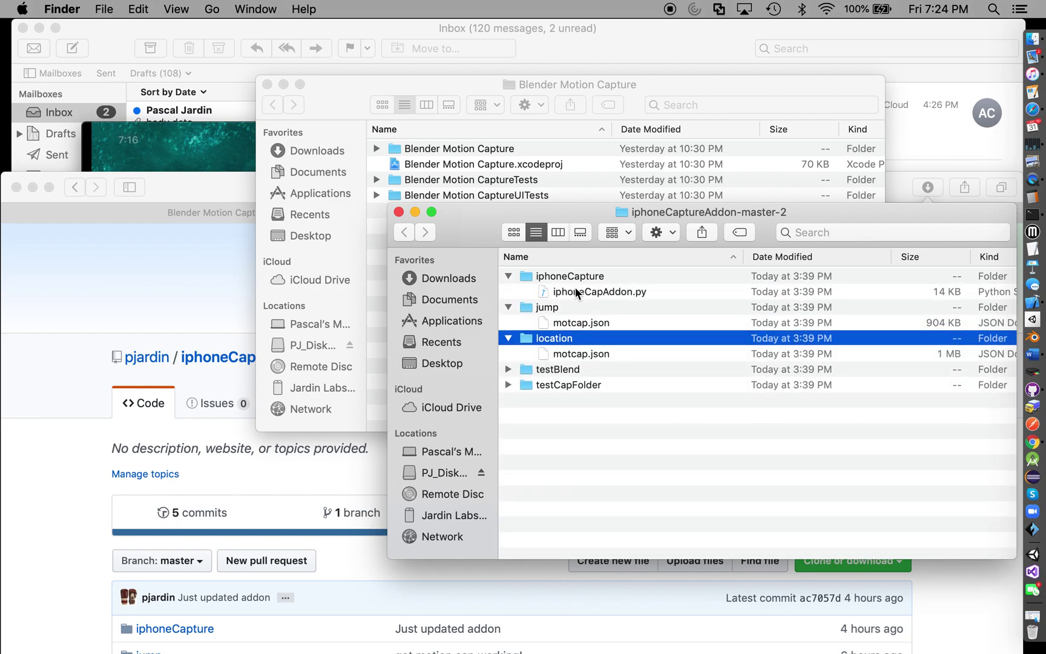
click(508, 370)
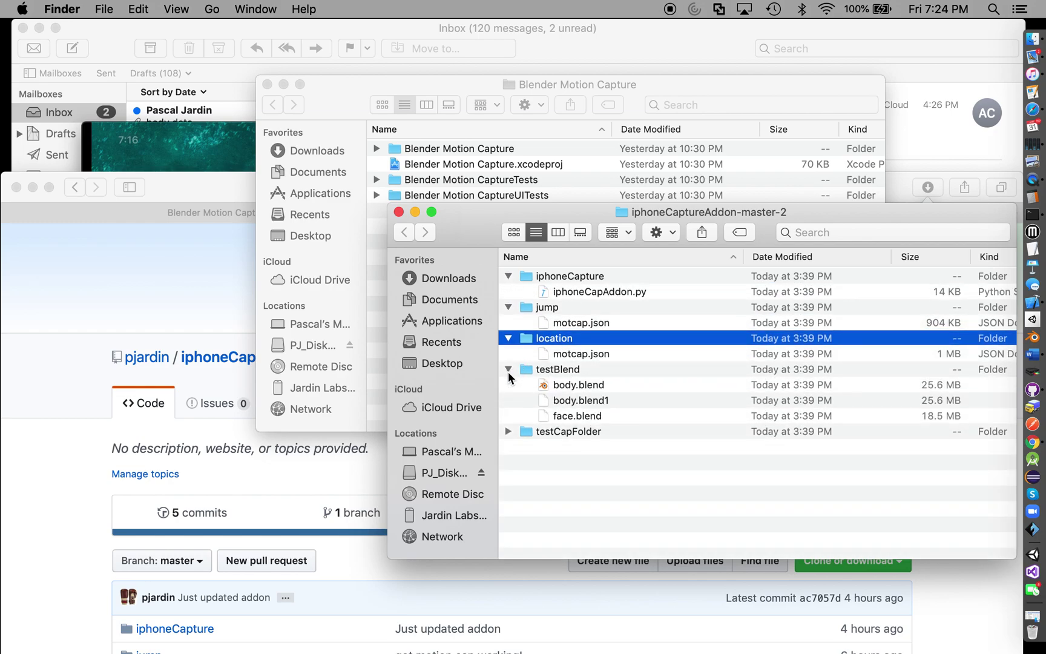
- Peek into testCapFolder's capture files and keep testBlend's blend files expanded
click(507, 371)
click(509, 388)
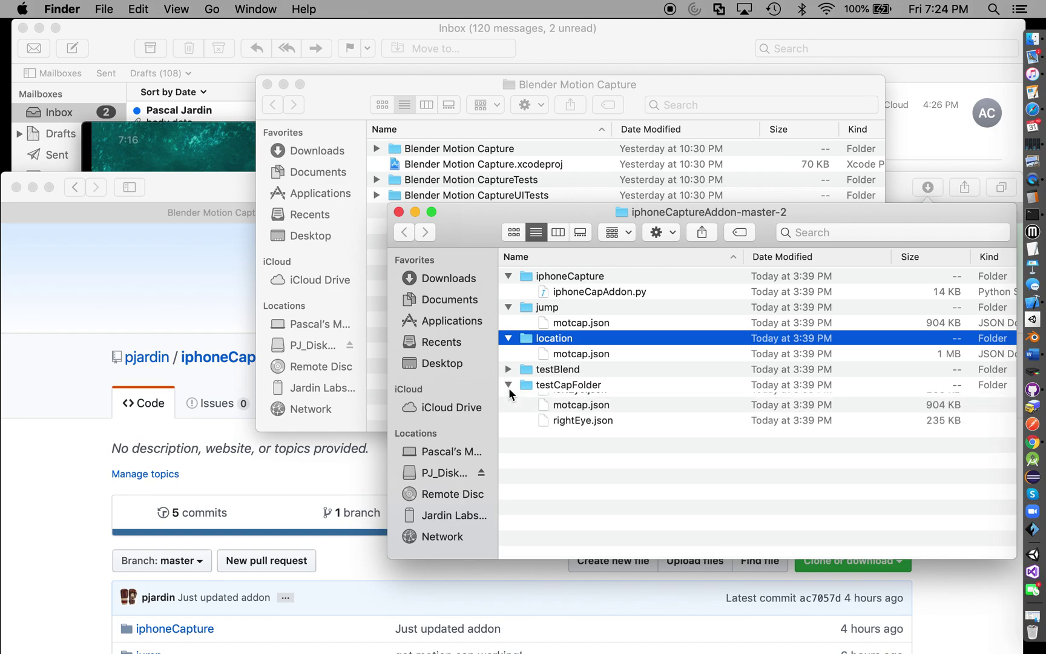
click(508, 385)
click(508, 371)
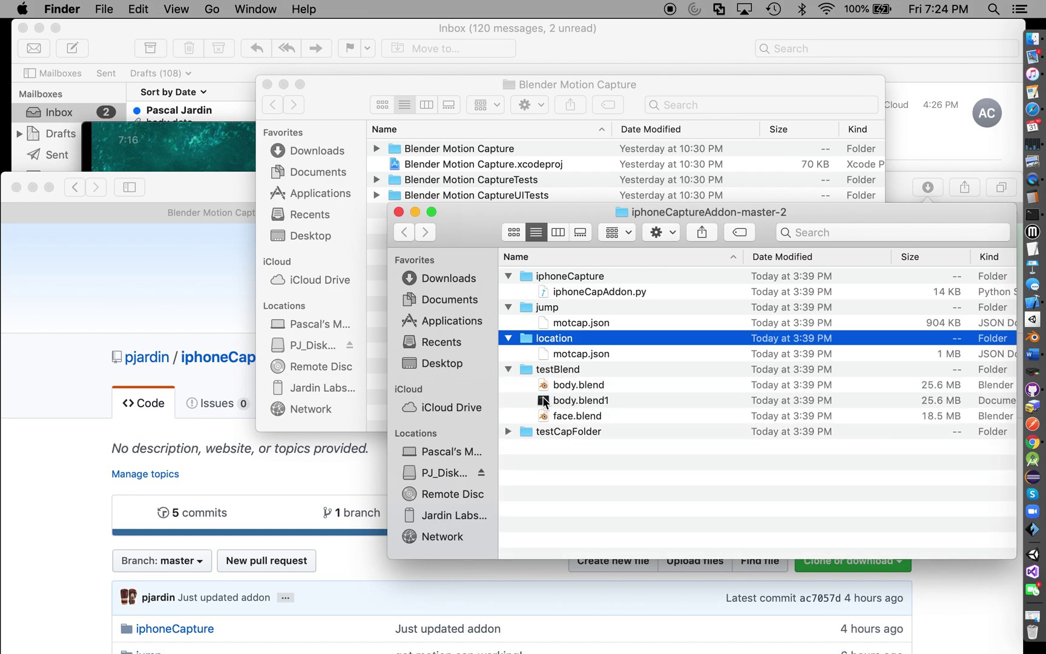
click(508, 431)
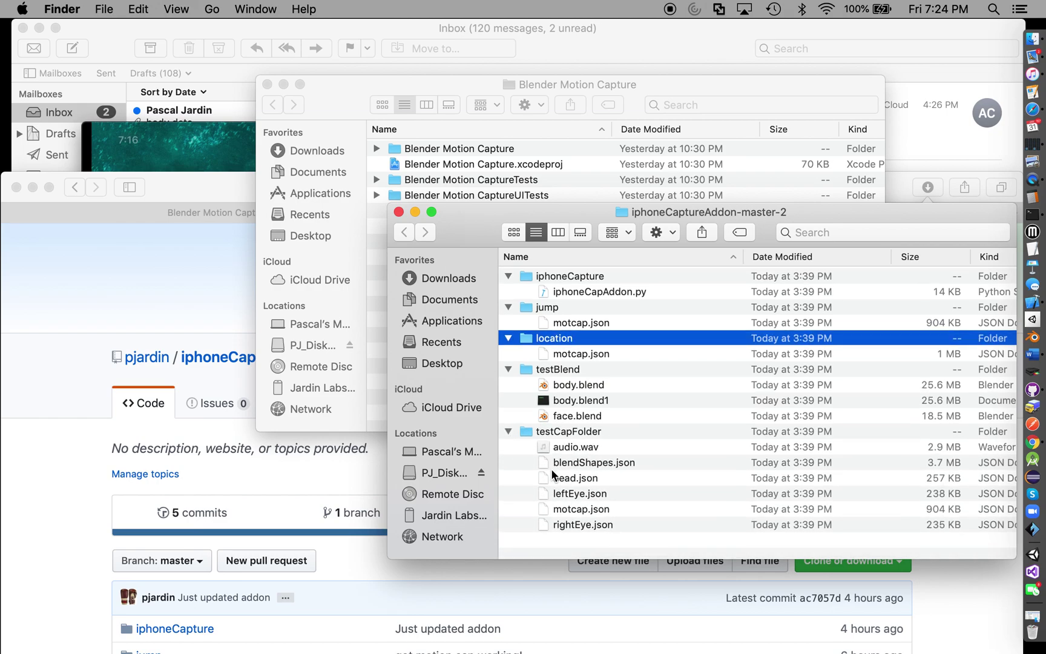
click(509, 431)
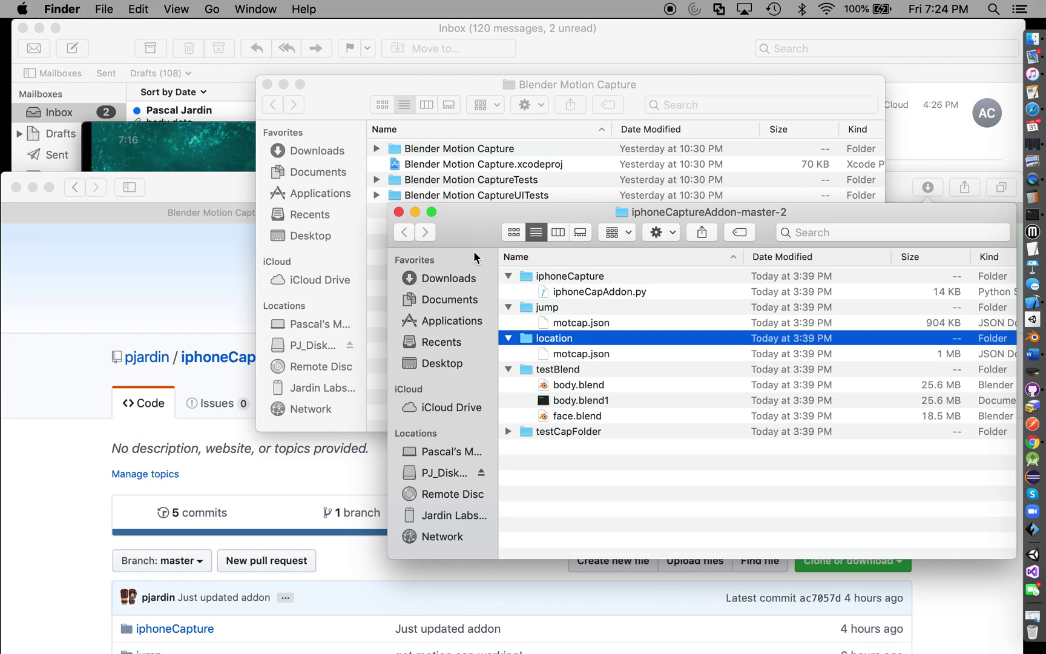
- Minimize the add-on folder and bring the iPhone recording window to the top of the screen
click(416, 212)
click(200, 145)
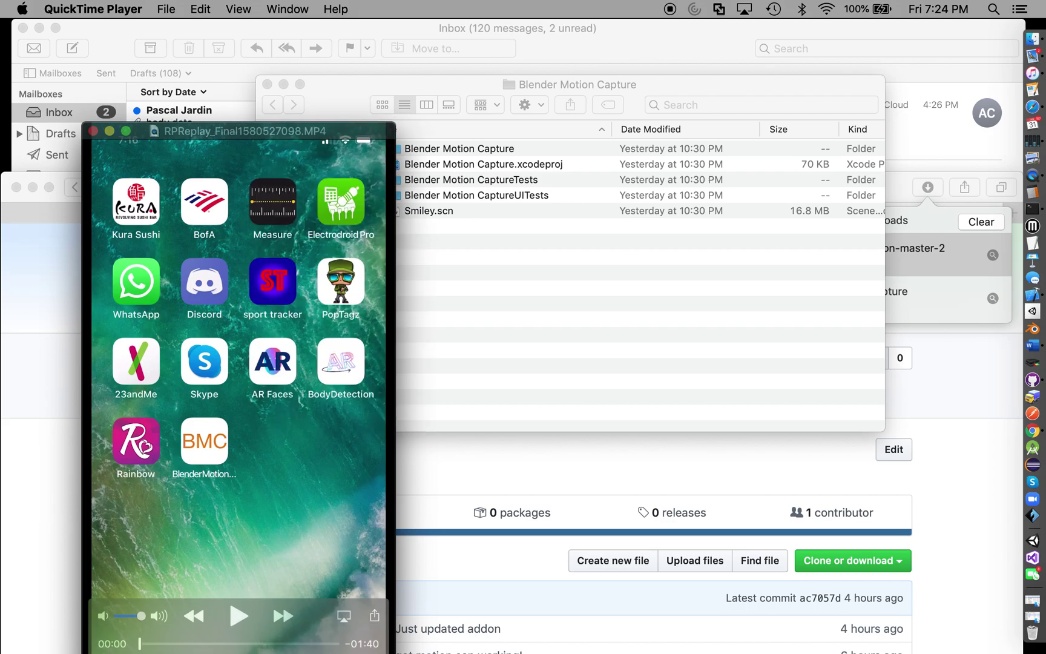
drag(216, 131, 215, 67)
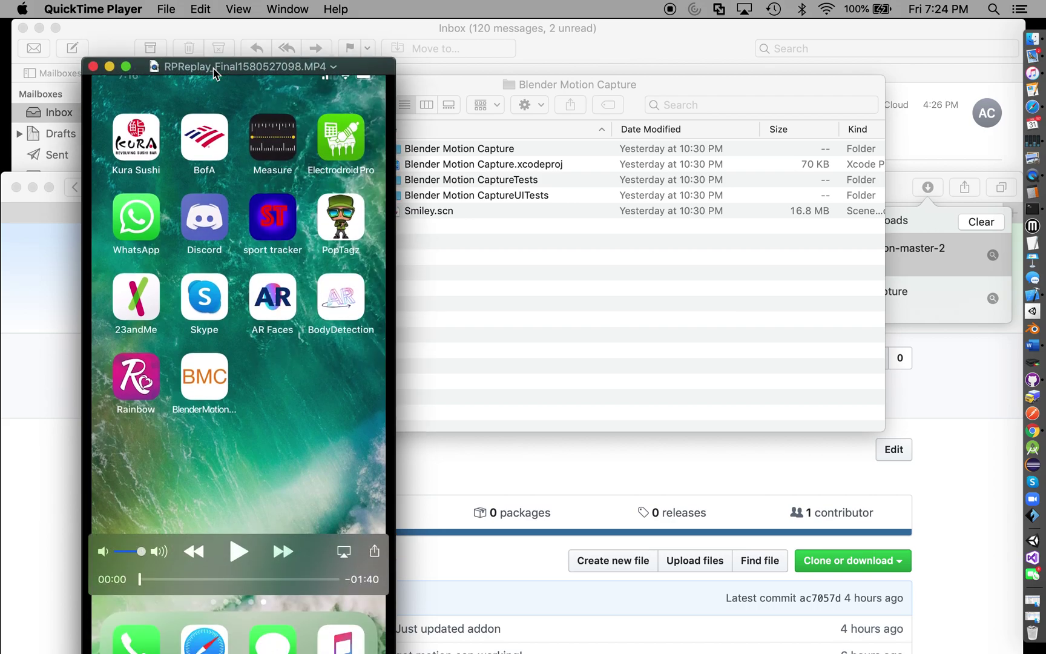
- Play the first seconds of the Facial Capture recording, pausing around 00:02
click(239, 552)
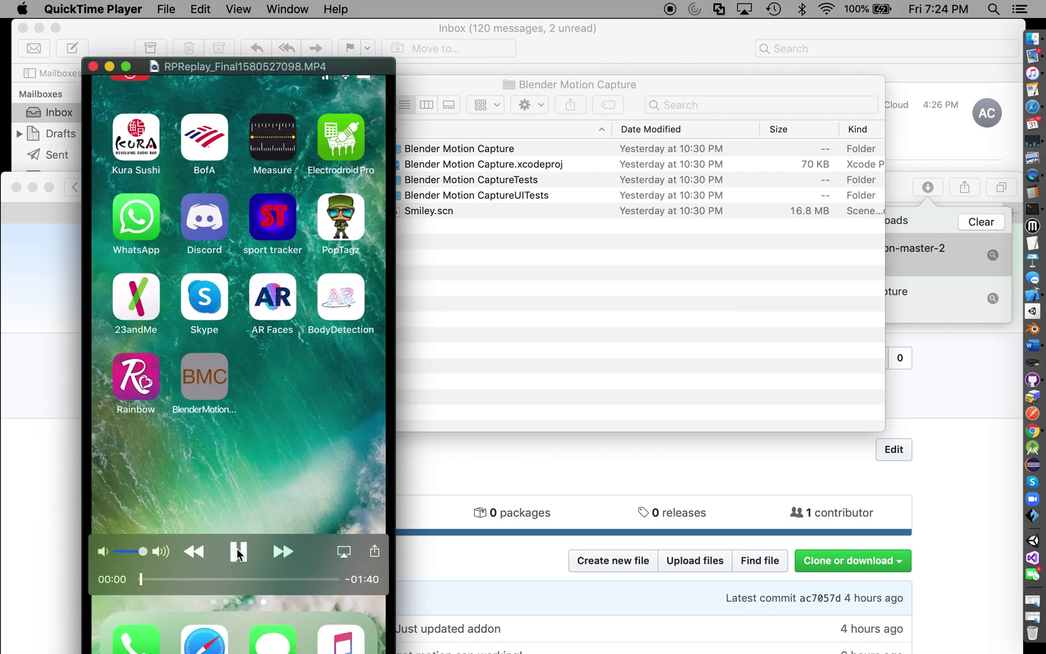
click(239, 551)
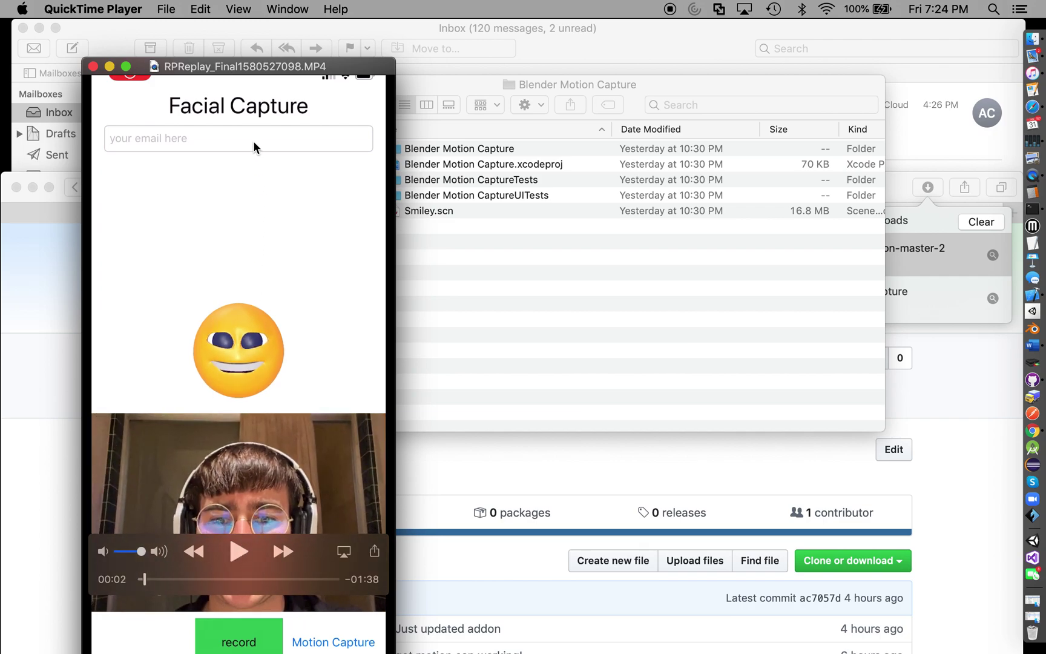
key(space)
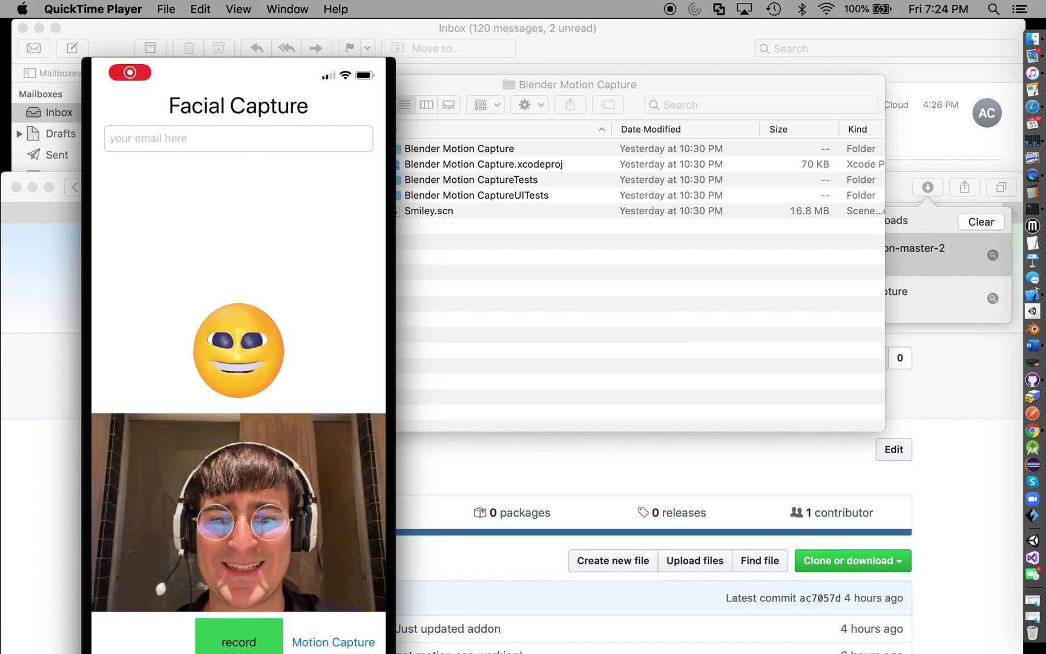
key(space)
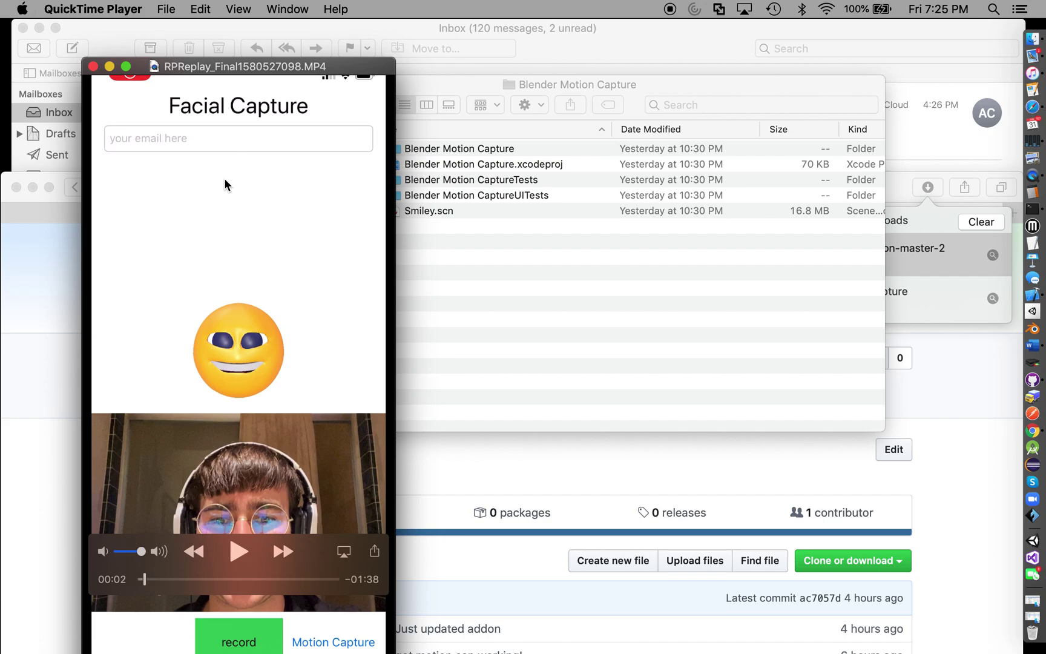
key(space)
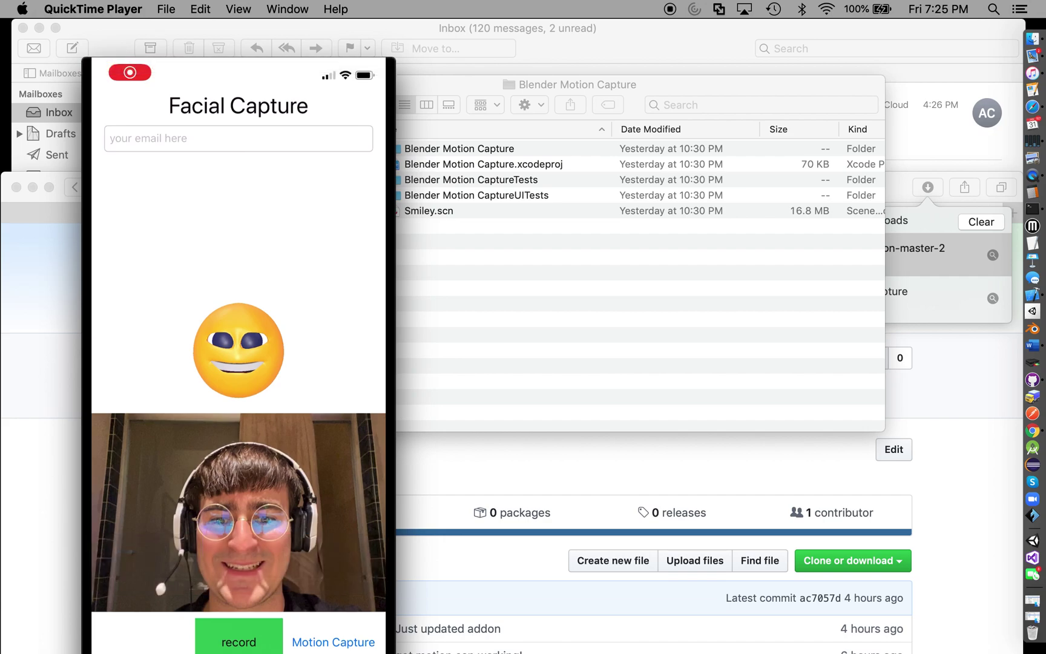
key(space)
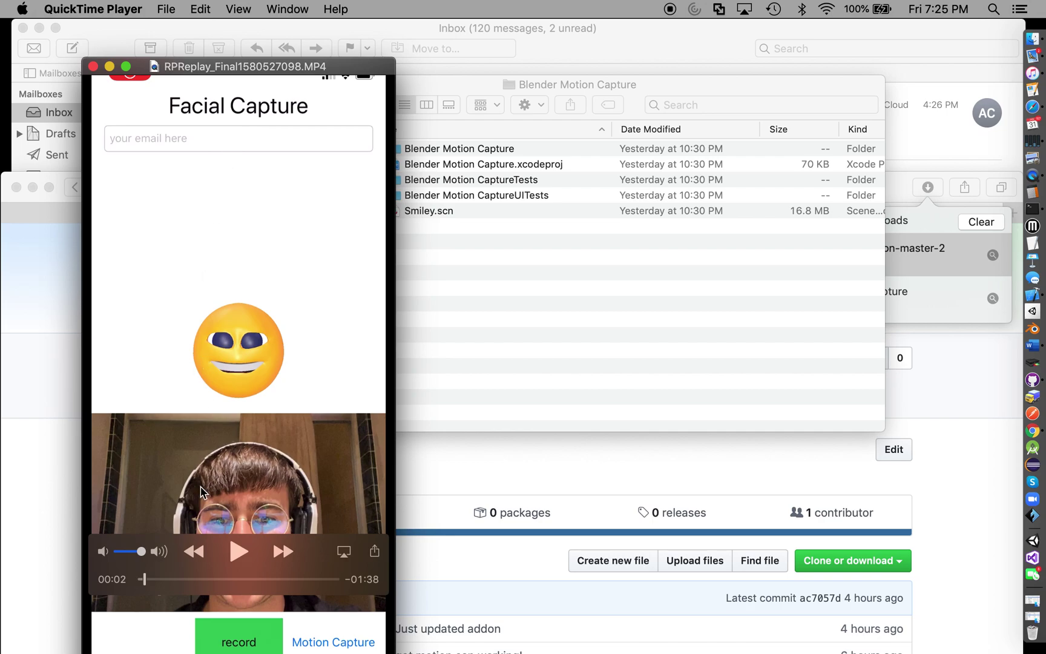
- Play the recording from 00:02 and pause it at 00:14
click(240, 552)
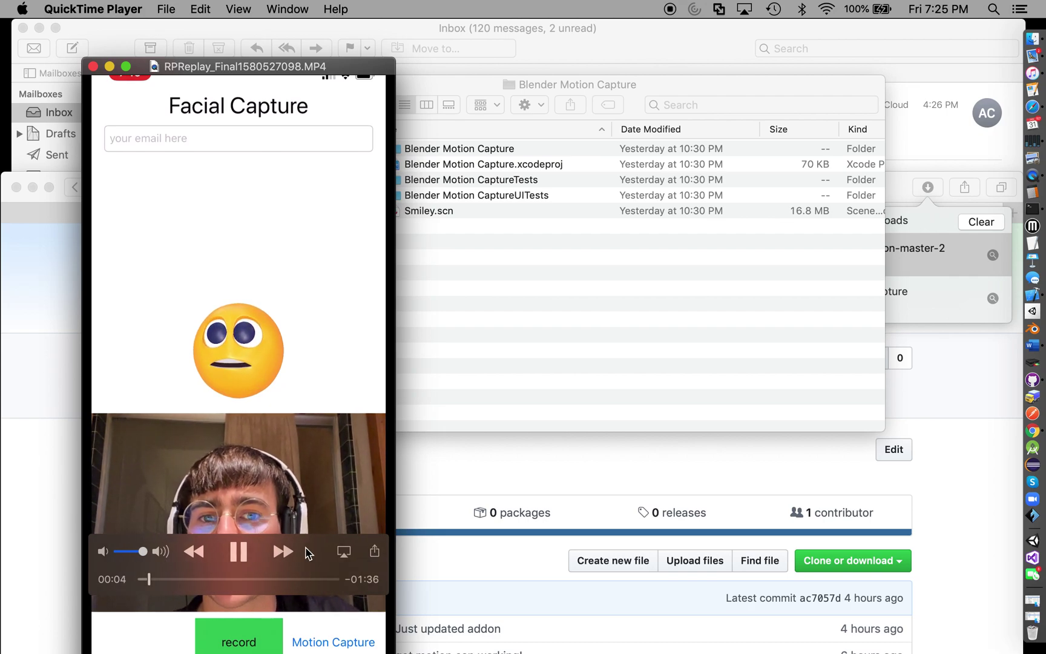
drag(304, 551, 304, 413)
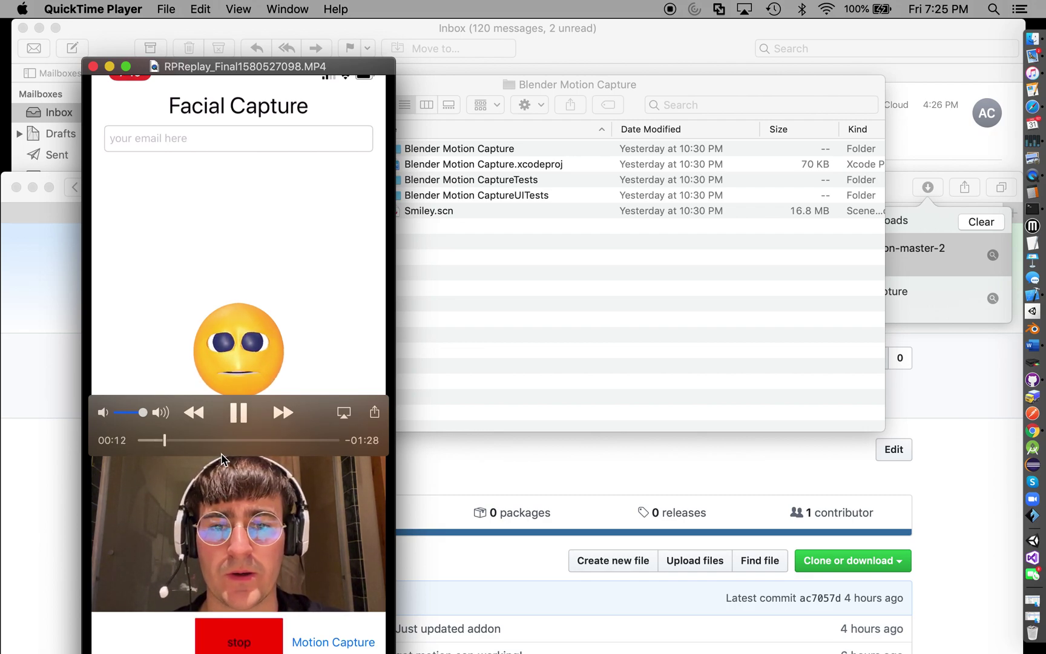
click(238, 413)
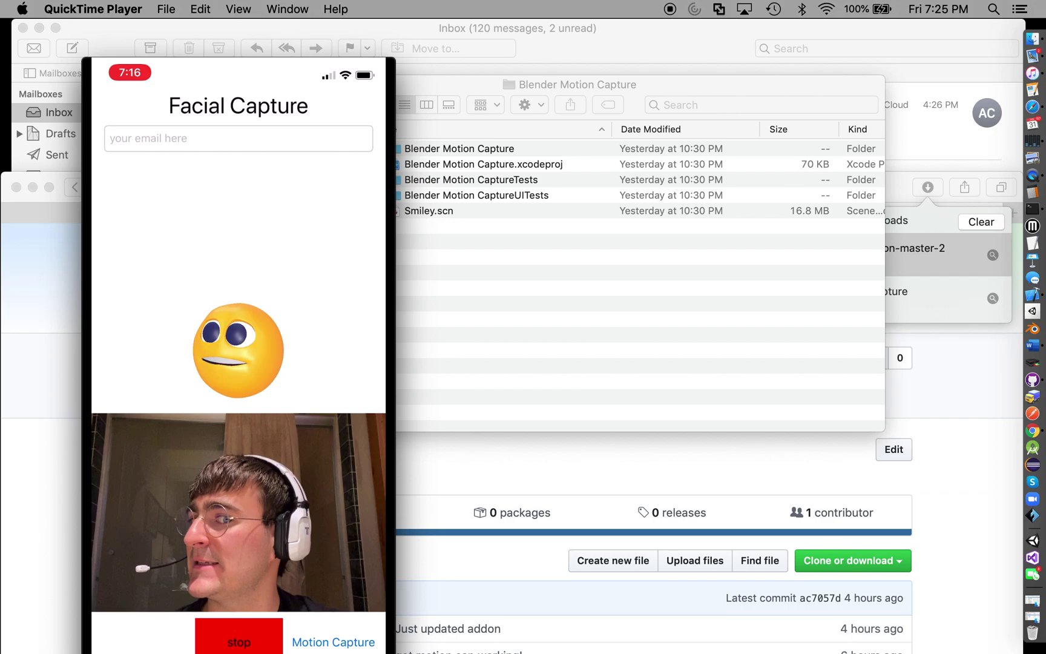
- Rewind to 00:10, replay the face capture, then skip ahead to the face data e-mail
mouse_move(203, 635)
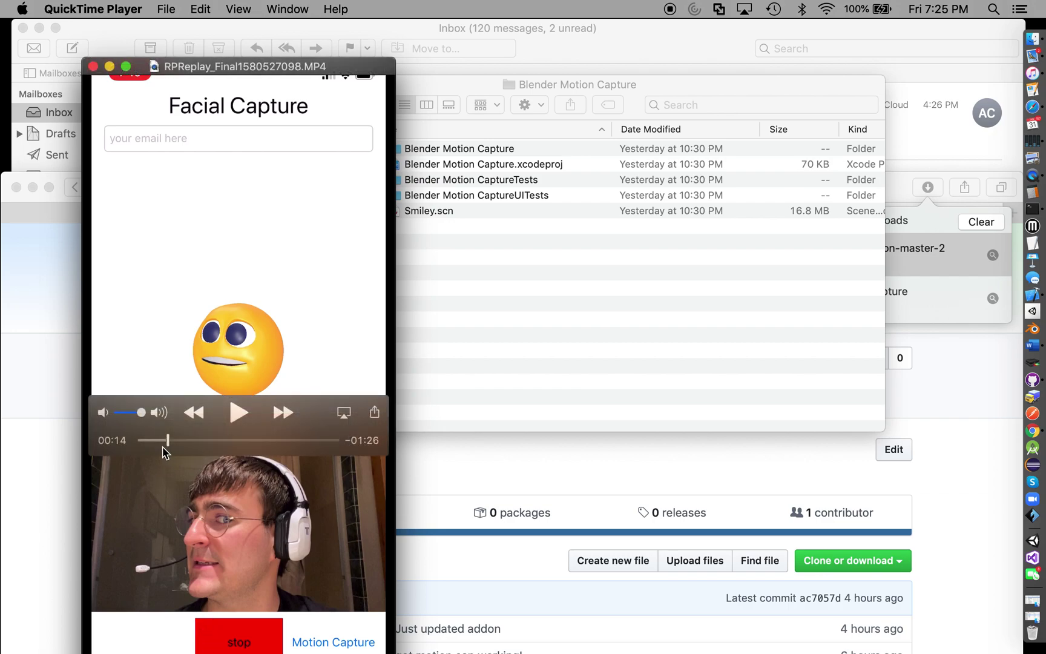
drag(164, 447, 158, 448)
click(240, 416)
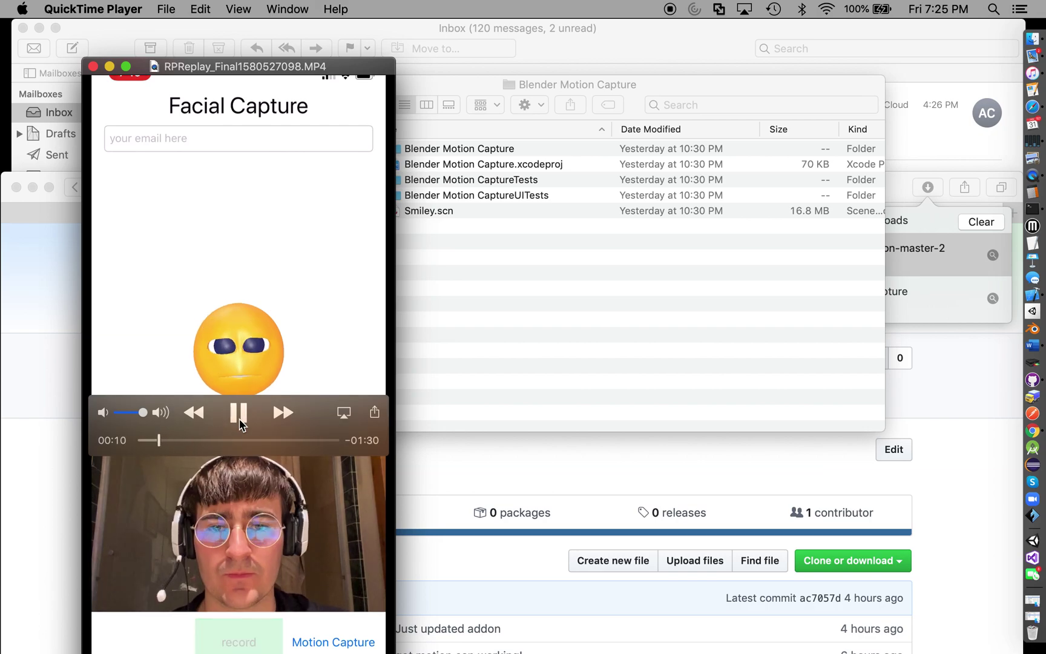
click(239, 417)
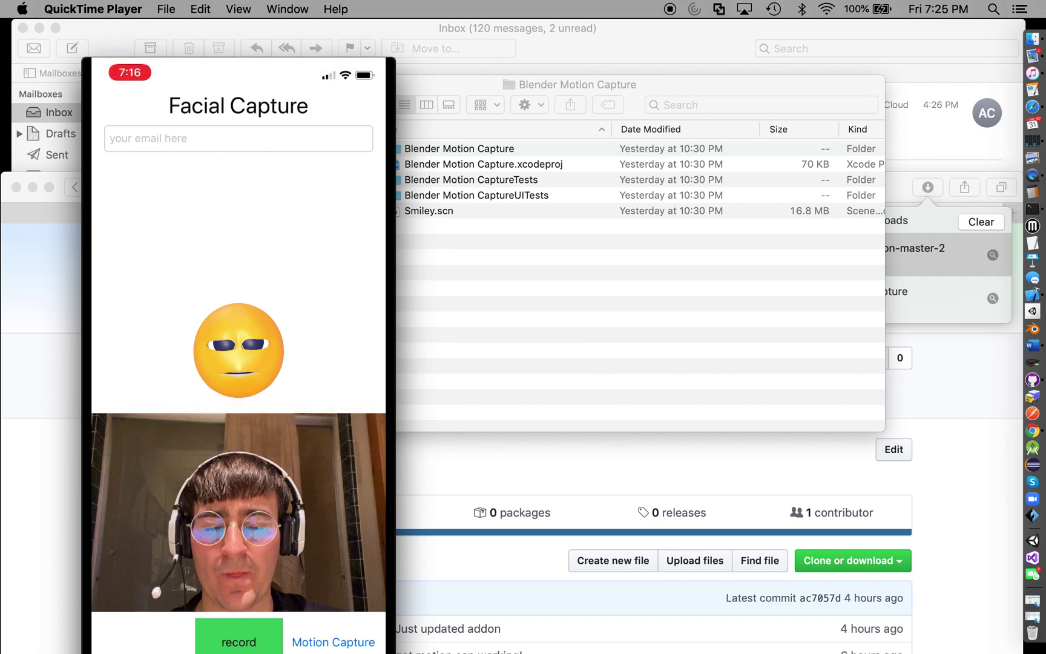
click(168, 440)
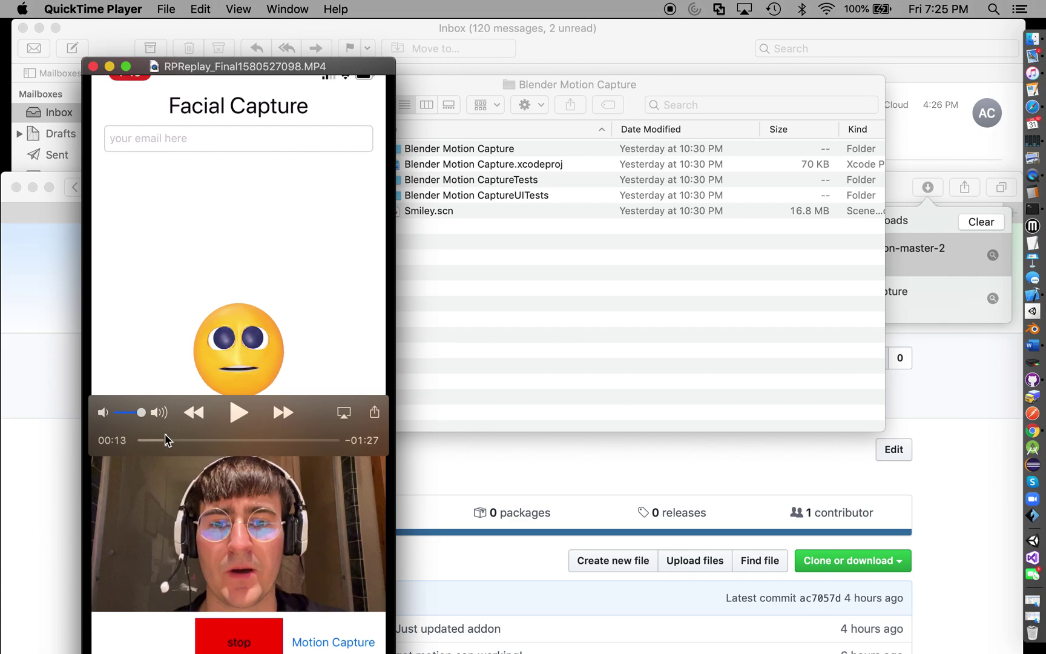
drag(168, 440, 196, 440)
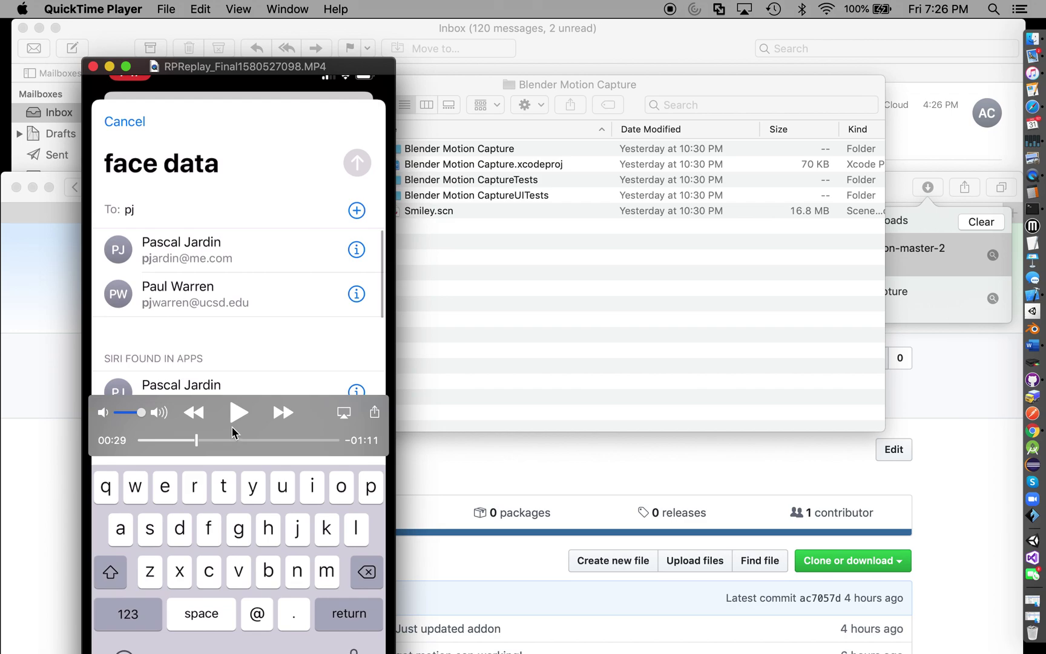
- Open the 'face data' email in Mail and highlight its subject words
click(1033, 55)
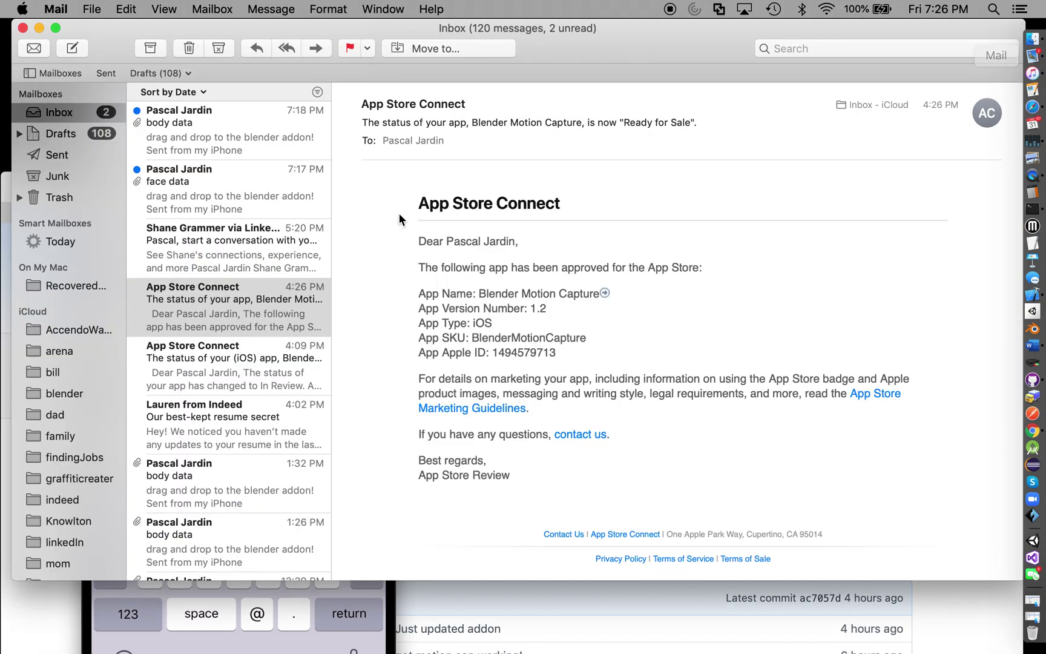
click(259, 184)
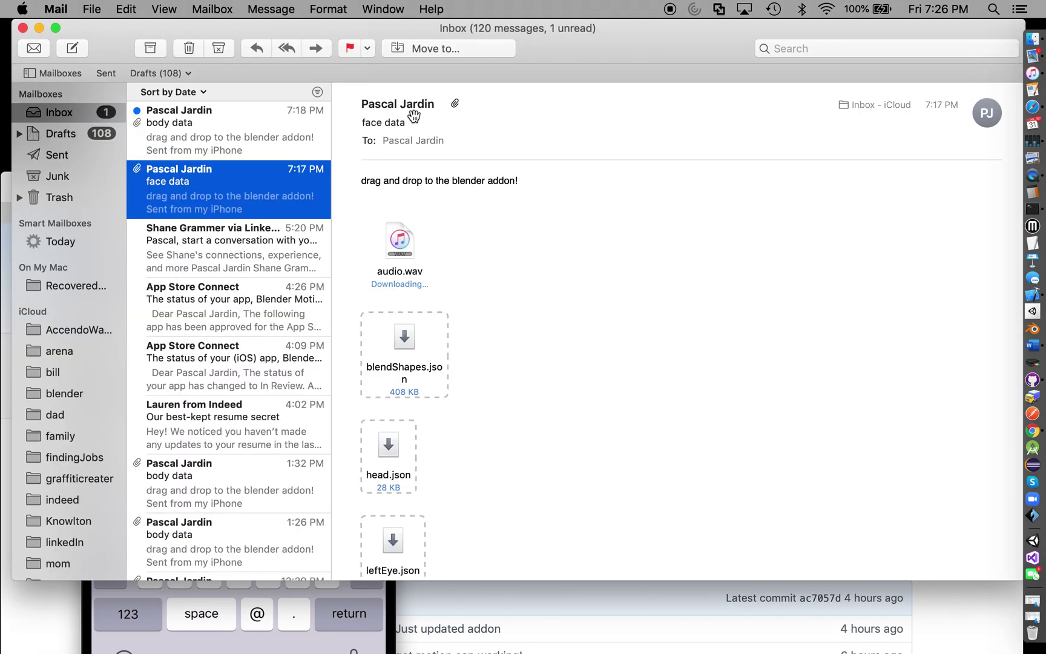
double_click(381, 125)
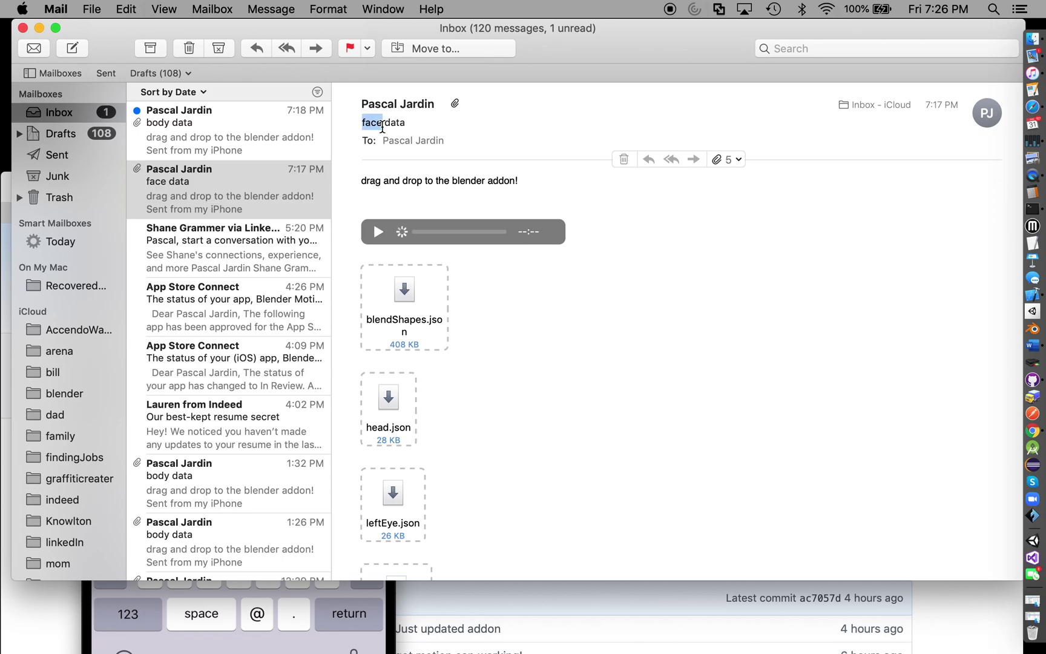
double_click(397, 123)
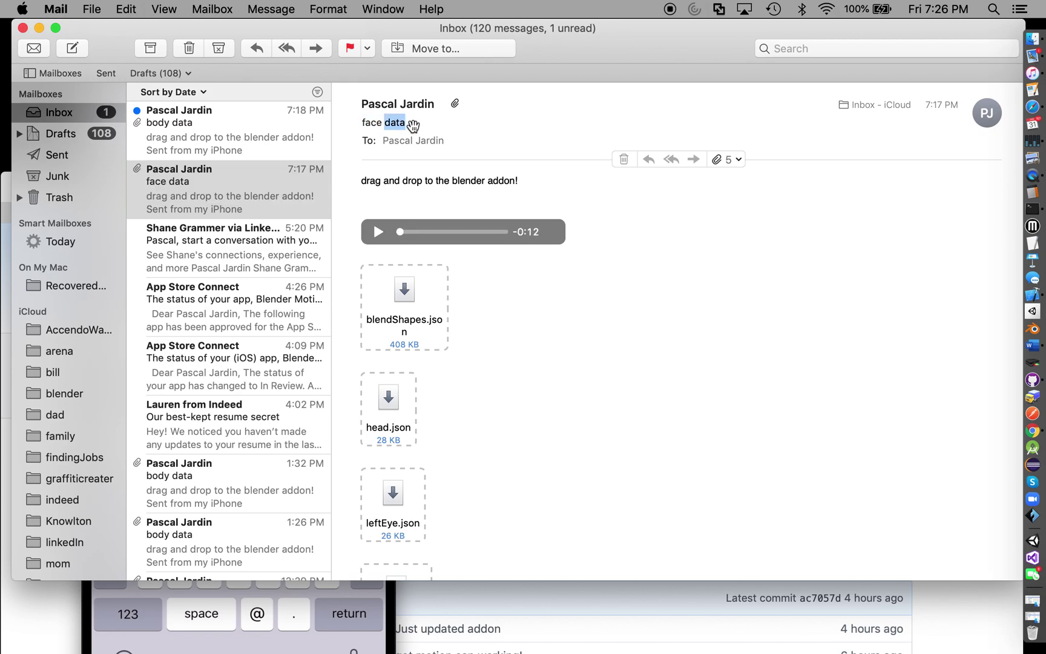
- Look through the face data JSON attachments, then open the 'body data' email
scroll(426, 241, down, 4)
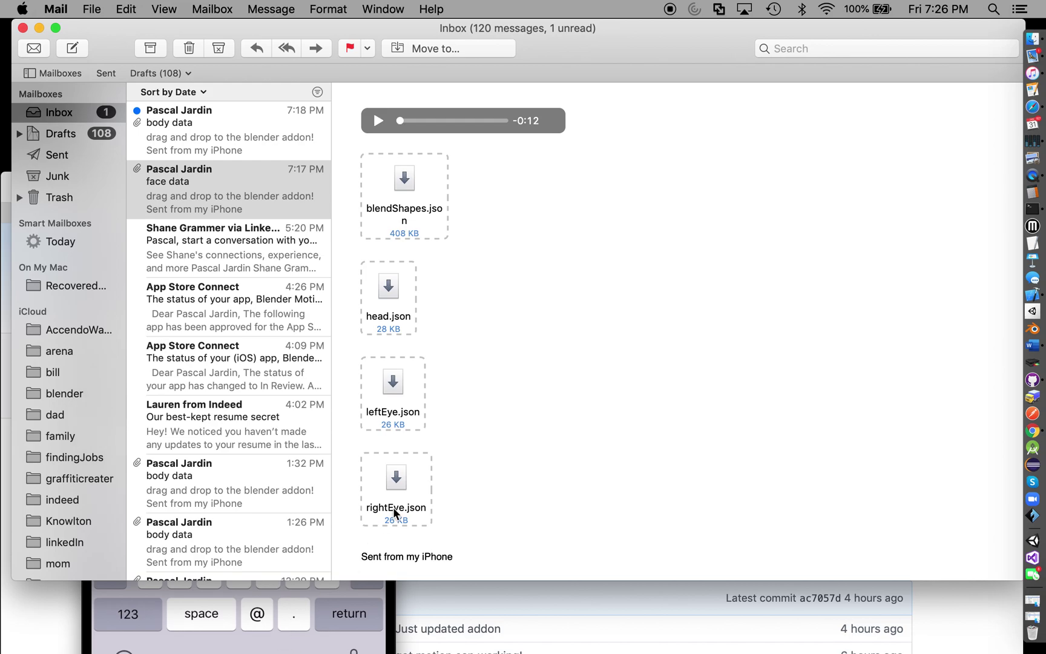
scroll(465, 340, up, 4)
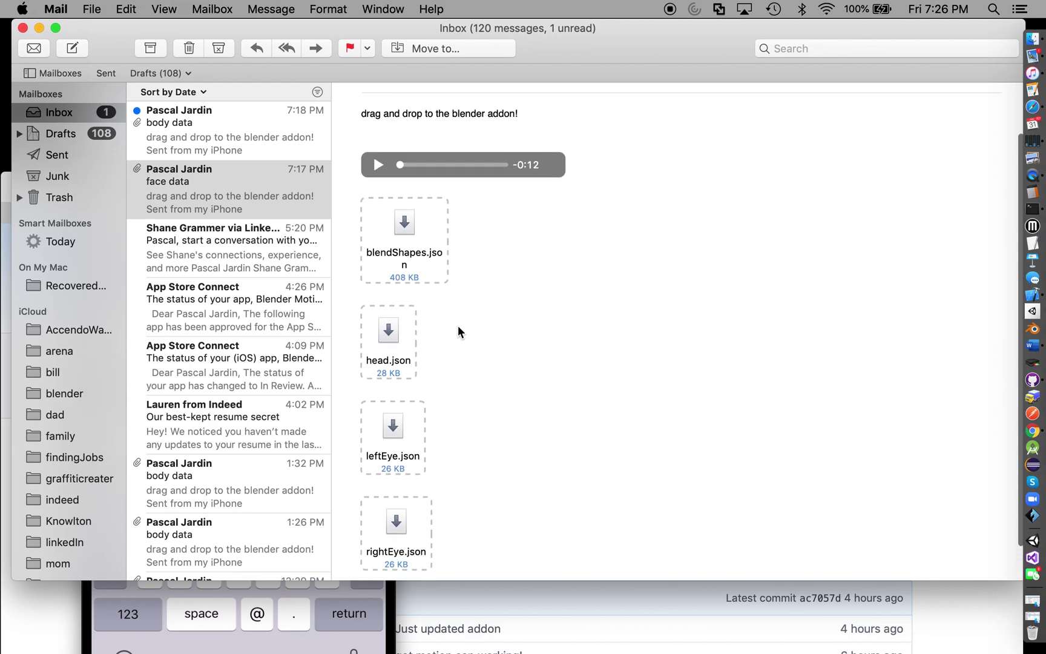
scroll(426, 368, down, 3)
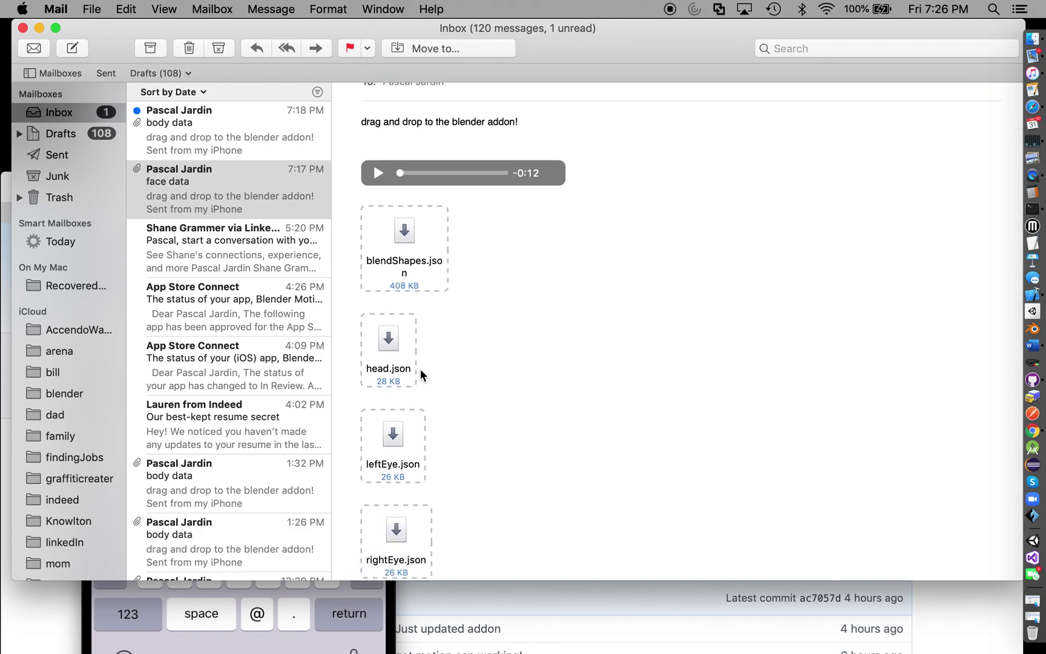
scroll(420, 372, up, 3)
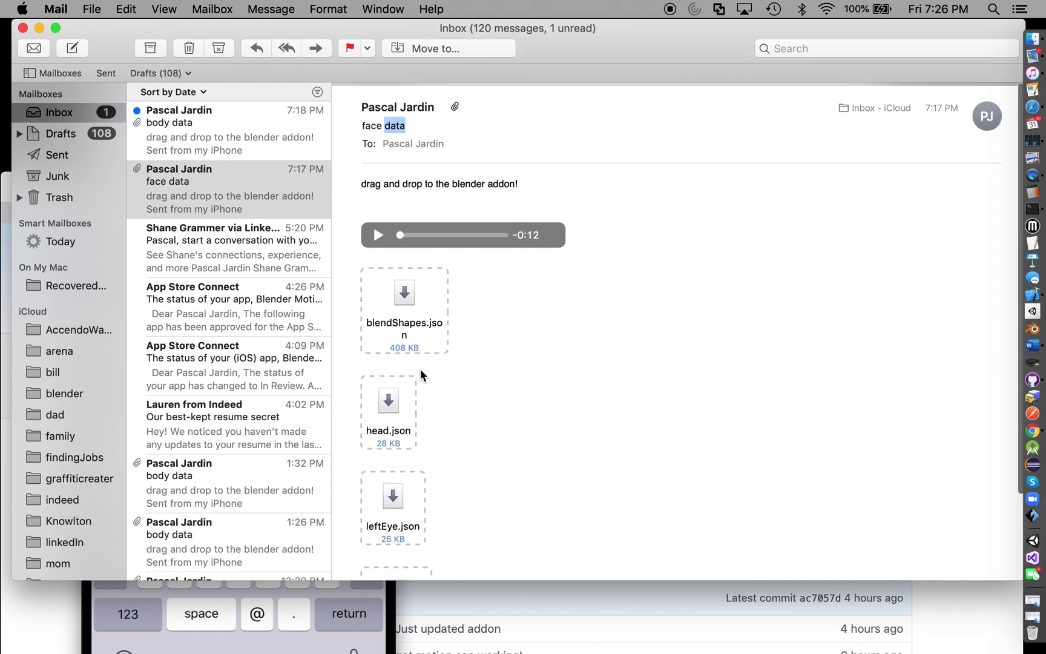
click(236, 146)
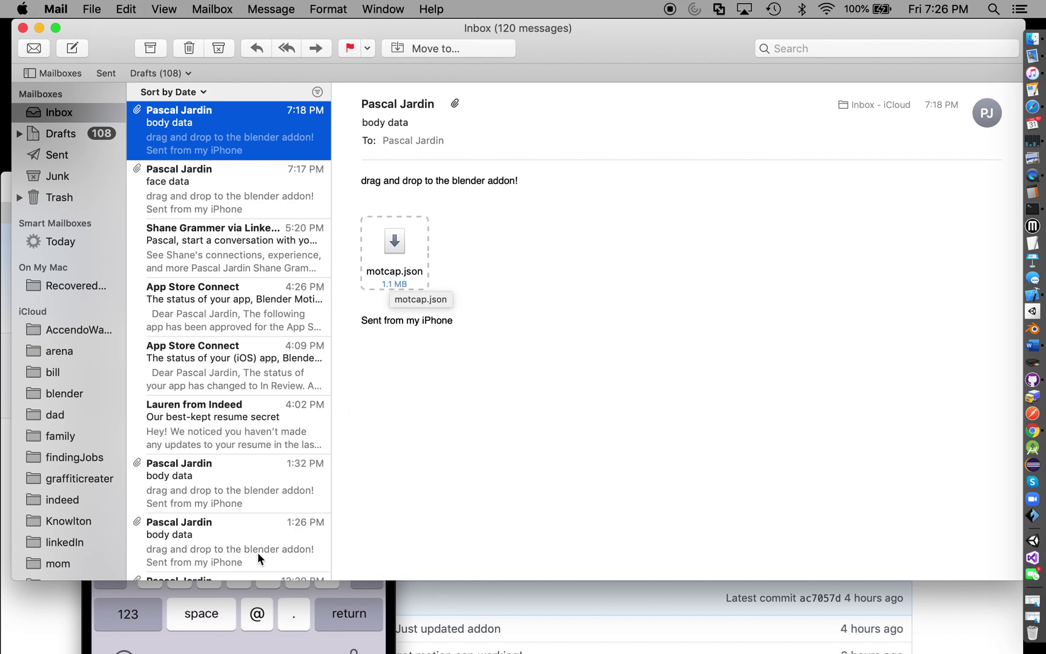
- Put the recording in front of Mail and skip ahead to the 00:50 Motion Capture screen
click(211, 623)
drag(225, 79, 226, 52)
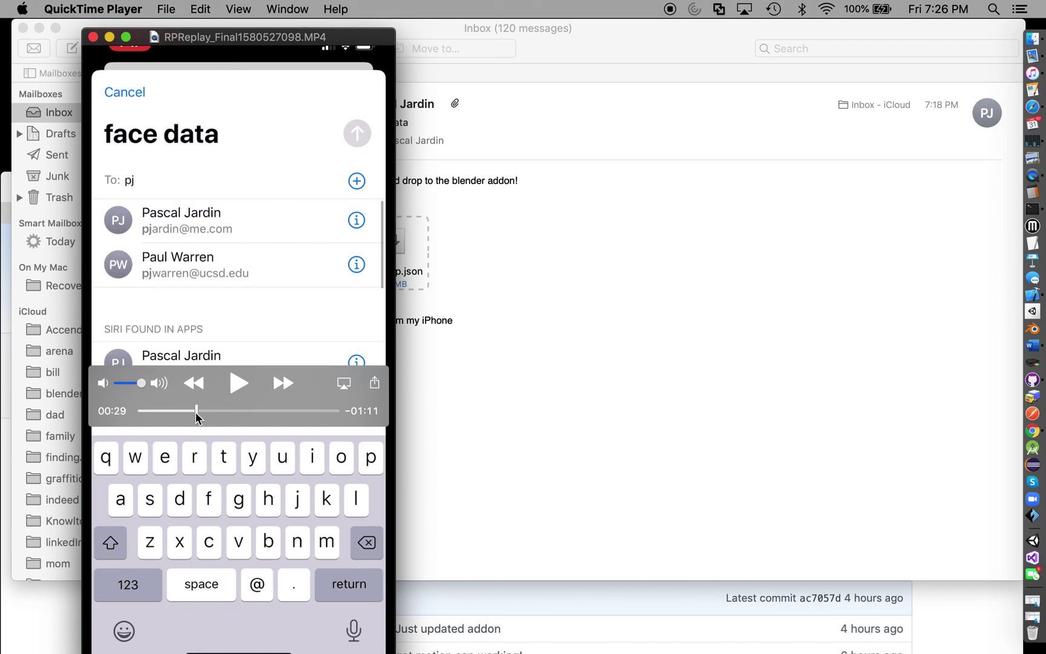
drag(197, 412, 238, 412)
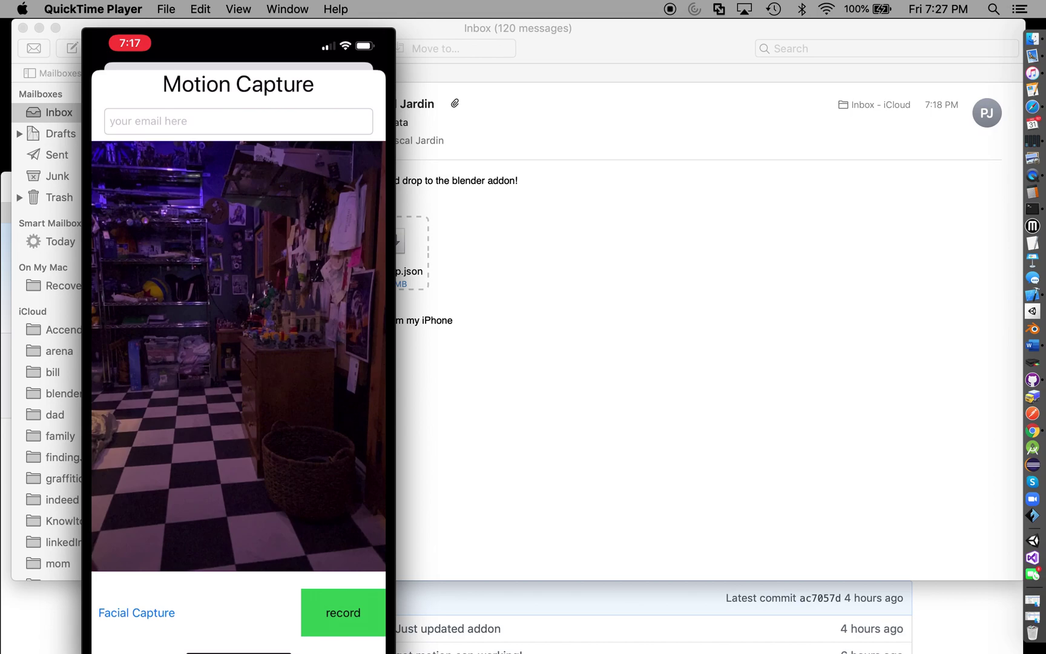
- Play the motion-capture footage past 00:56, pausing as the body capture starts
mouse_move(316, 590)
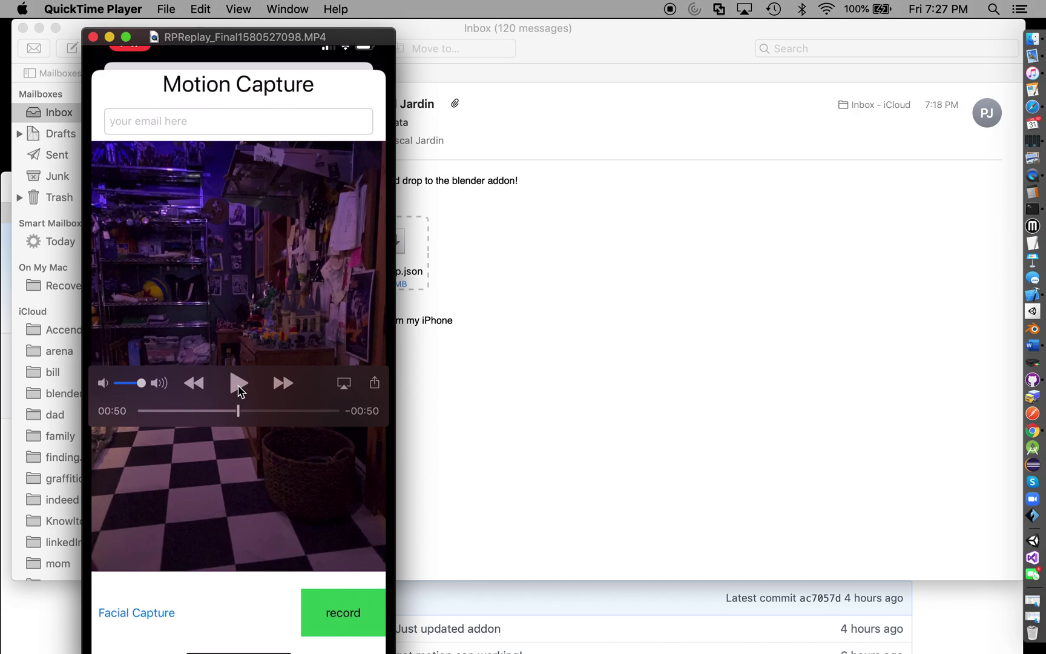
click(240, 385)
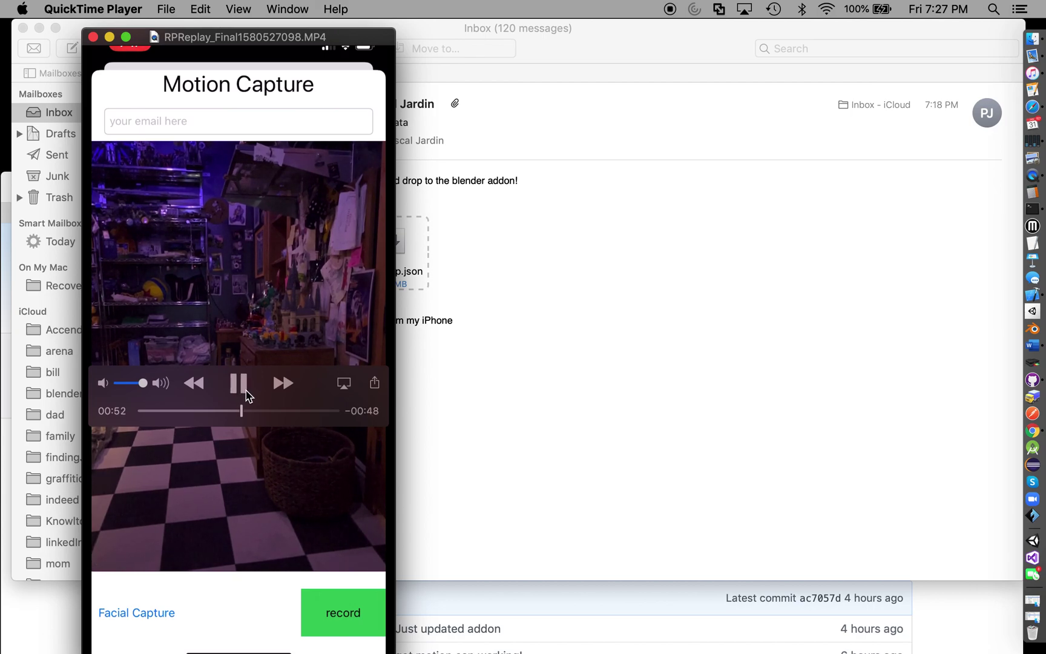
click(252, 412)
click(252, 411)
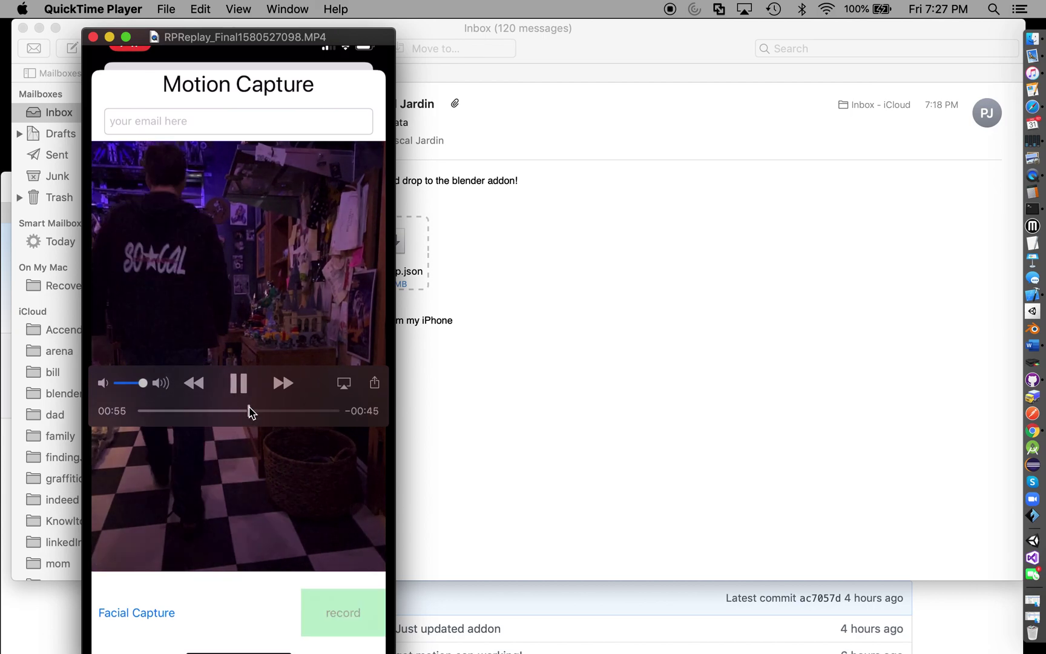
key(space)
key(space)
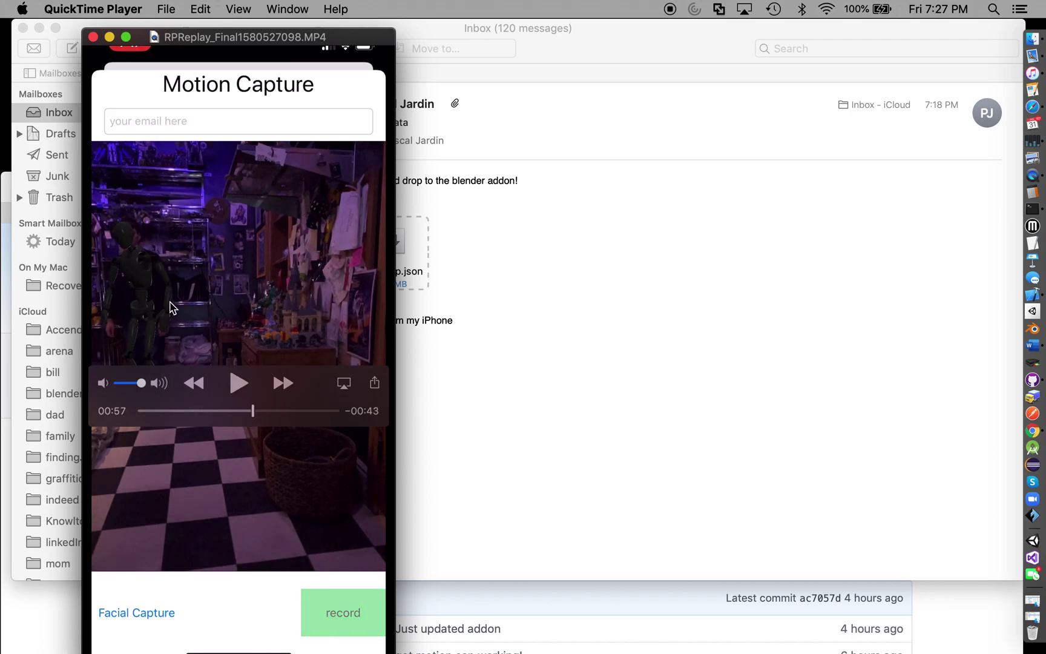
drag(316, 384, 314, 494)
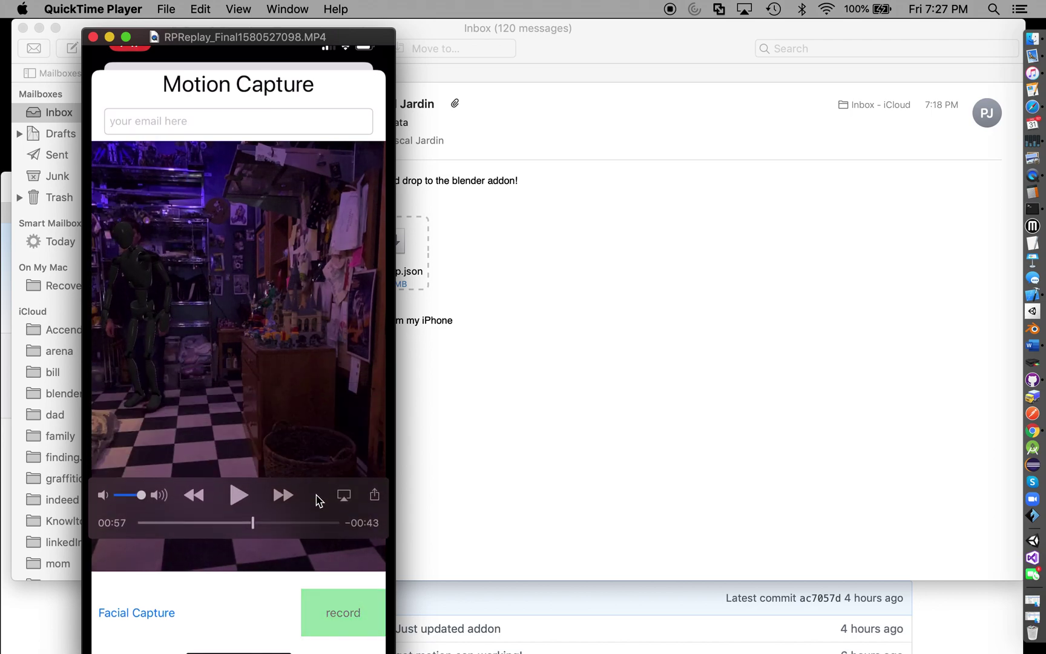
click(237, 494)
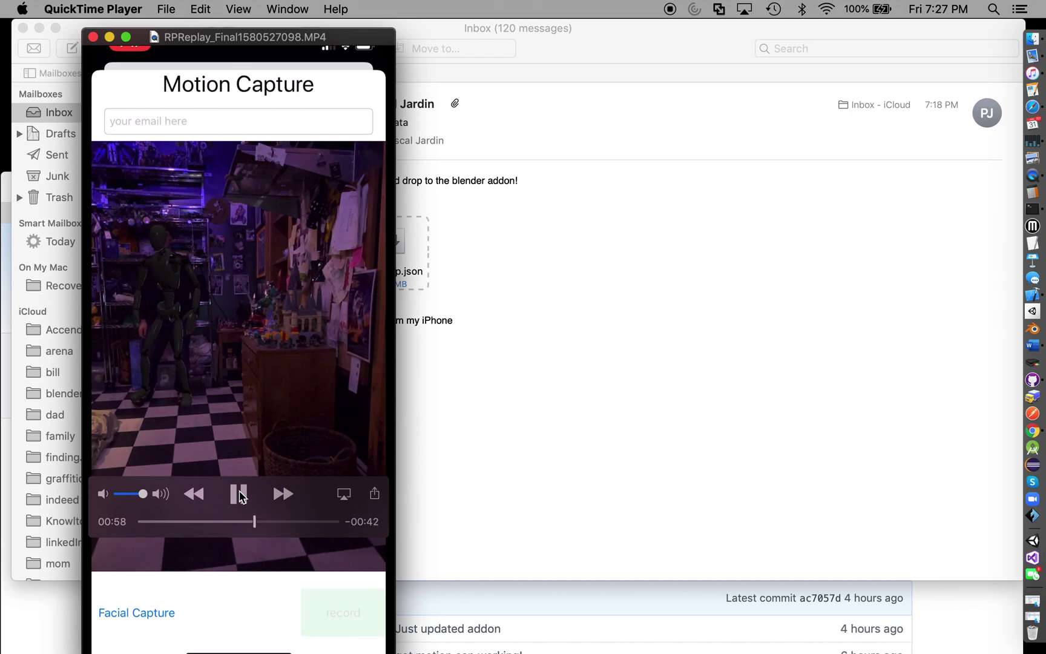
click(240, 495)
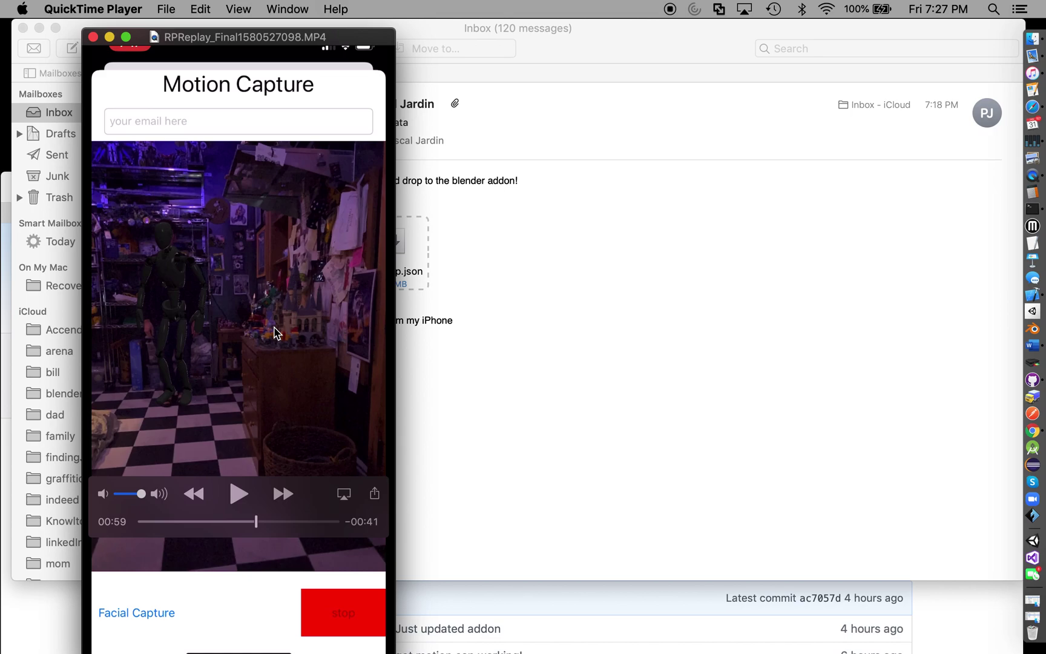
- Continue playback to 01:09, then jump to the body data e-mail at 01:32
click(242, 502)
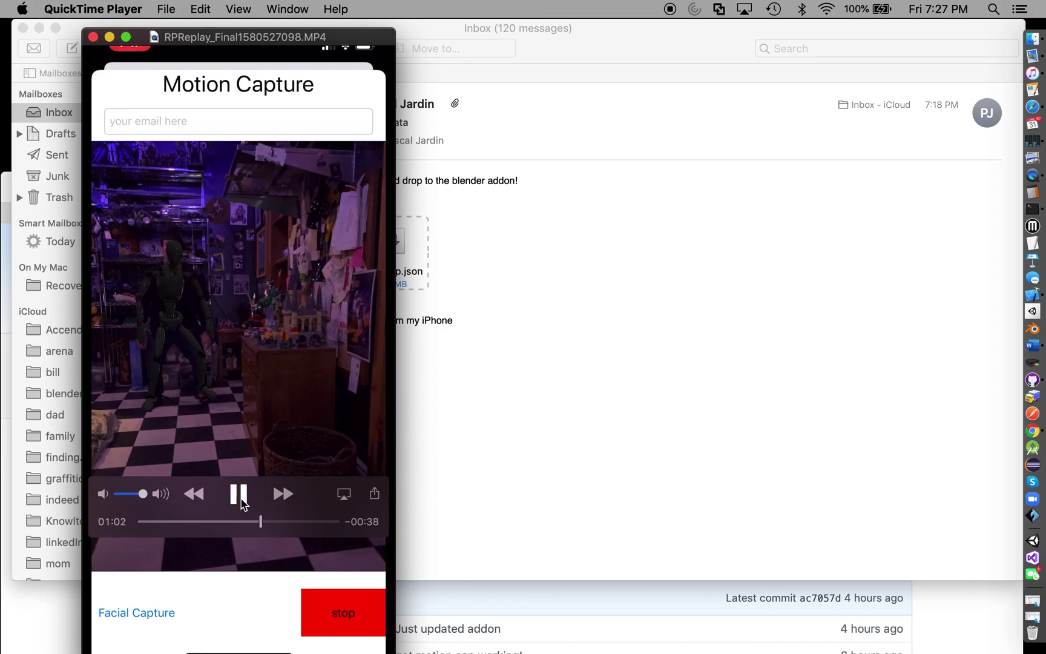
click(241, 501)
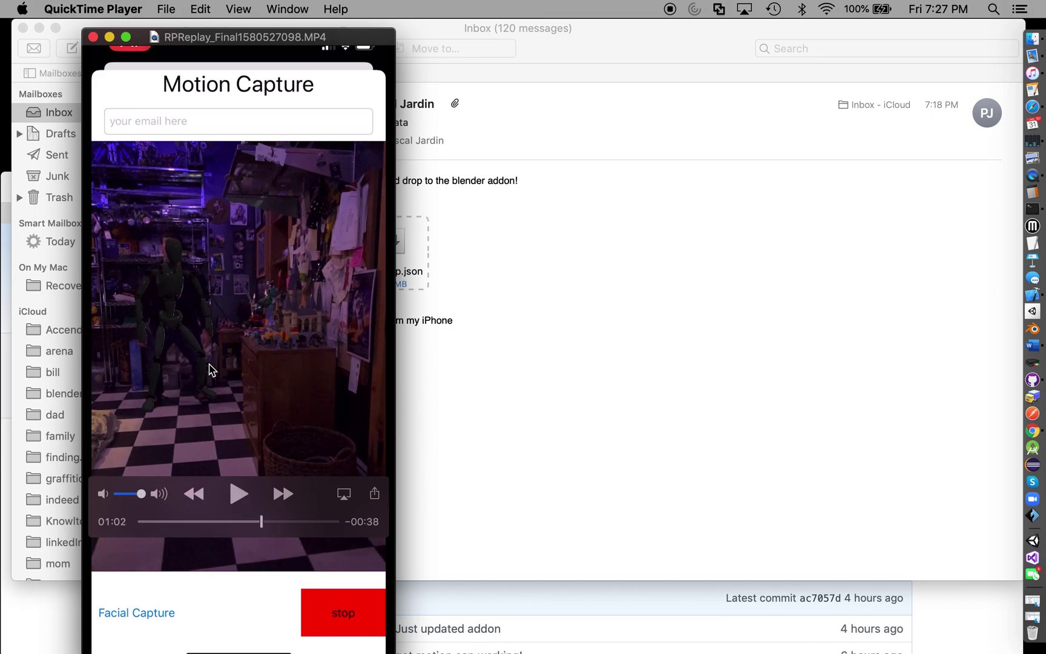
click(241, 496)
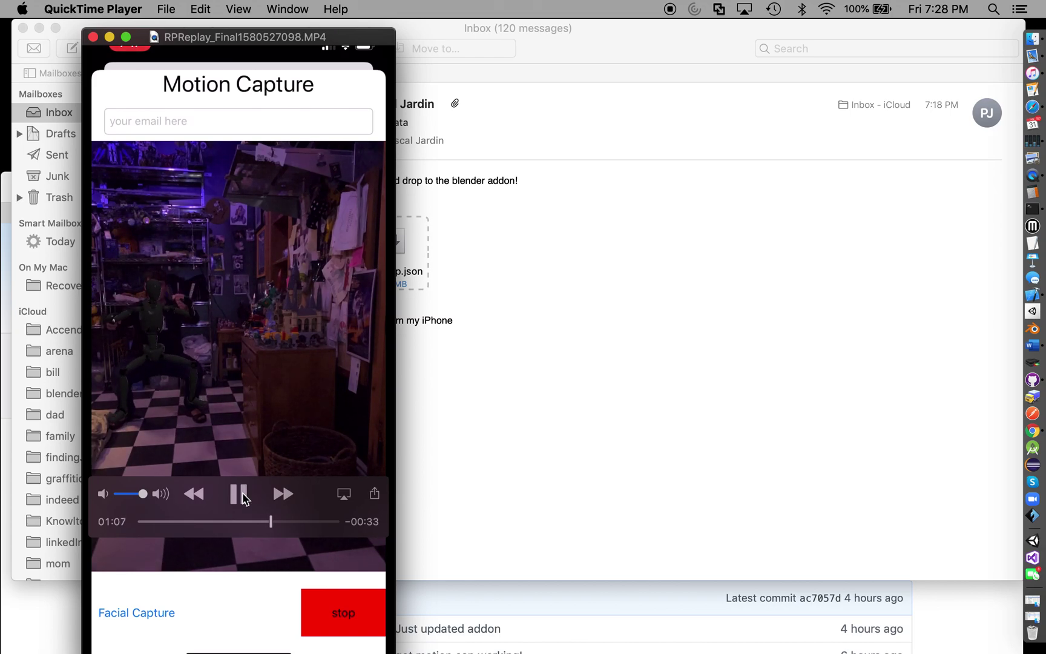
click(240, 496)
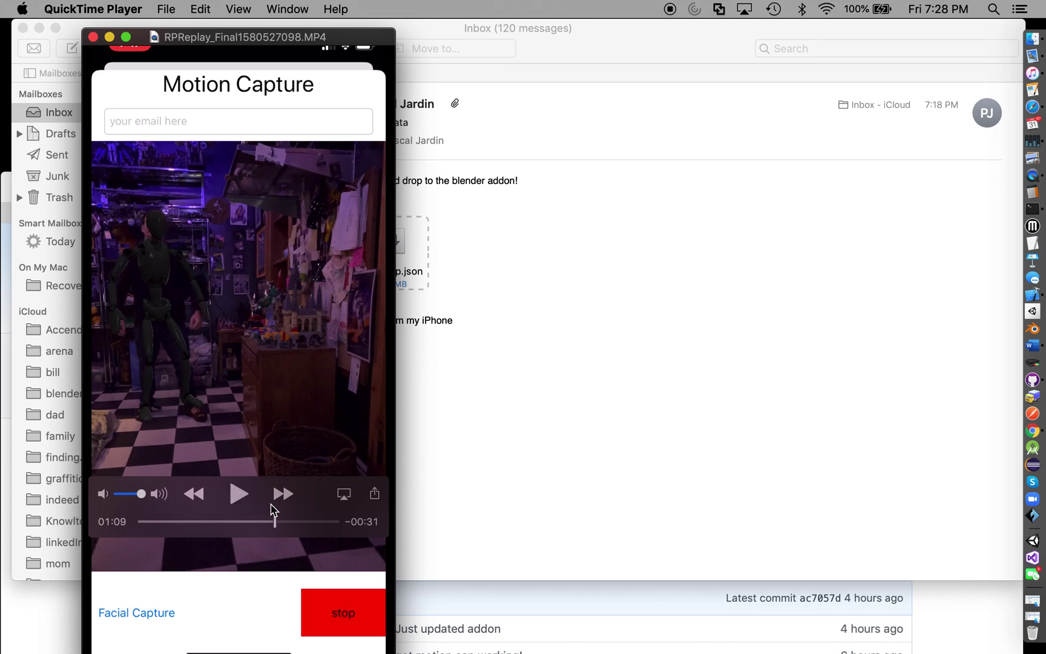
click(313, 522)
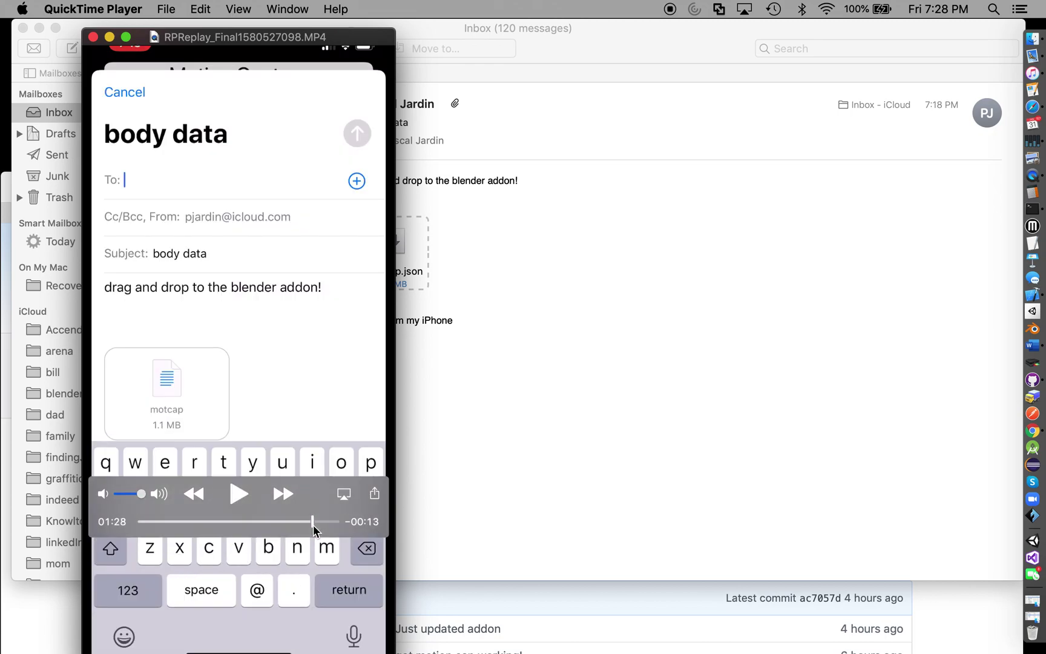
drag(313, 526, 320, 528)
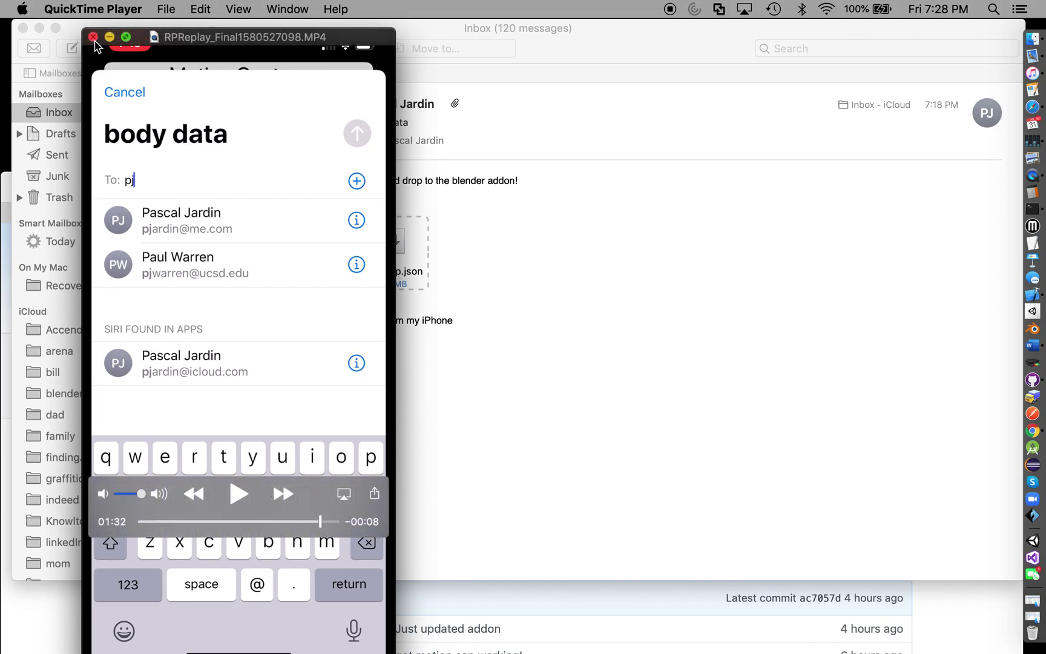
- Close the reference video and select the closing line of the 'body data' email
click(93, 38)
click(510, 418)
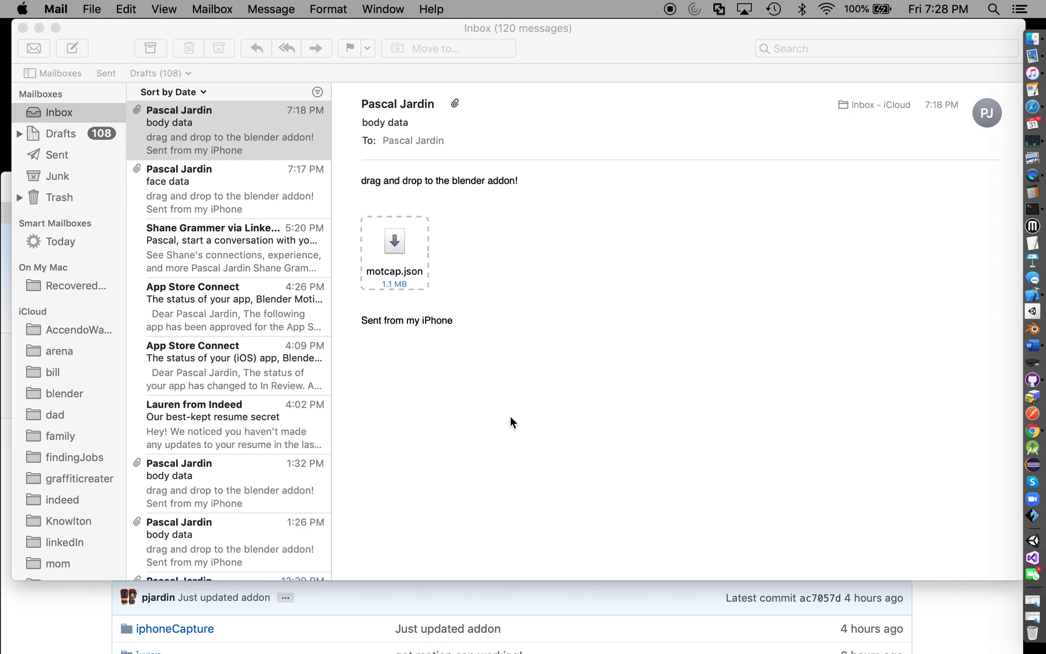
click(510, 422)
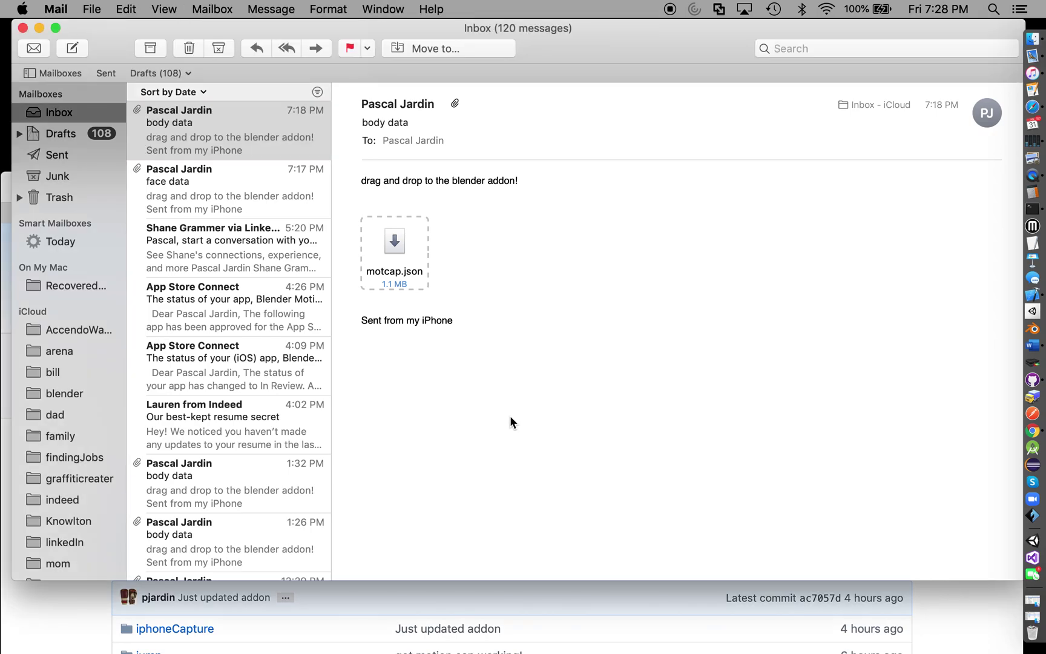
triple_click(427, 321)
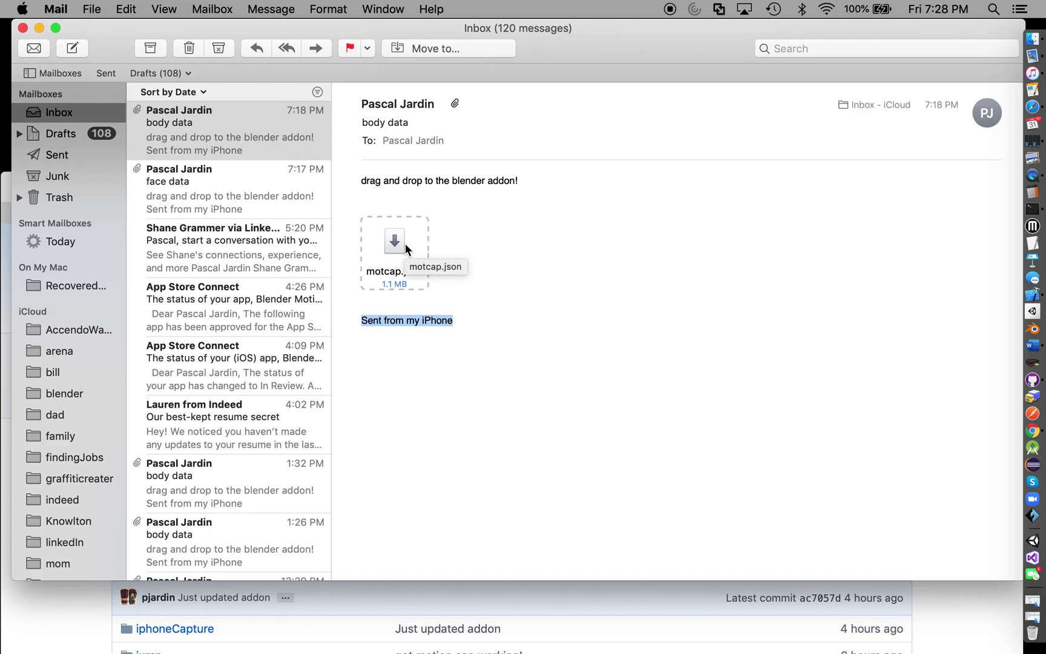
- Glance twice at the browser's downloads list, returning to Mail each time
key(super+Tab)
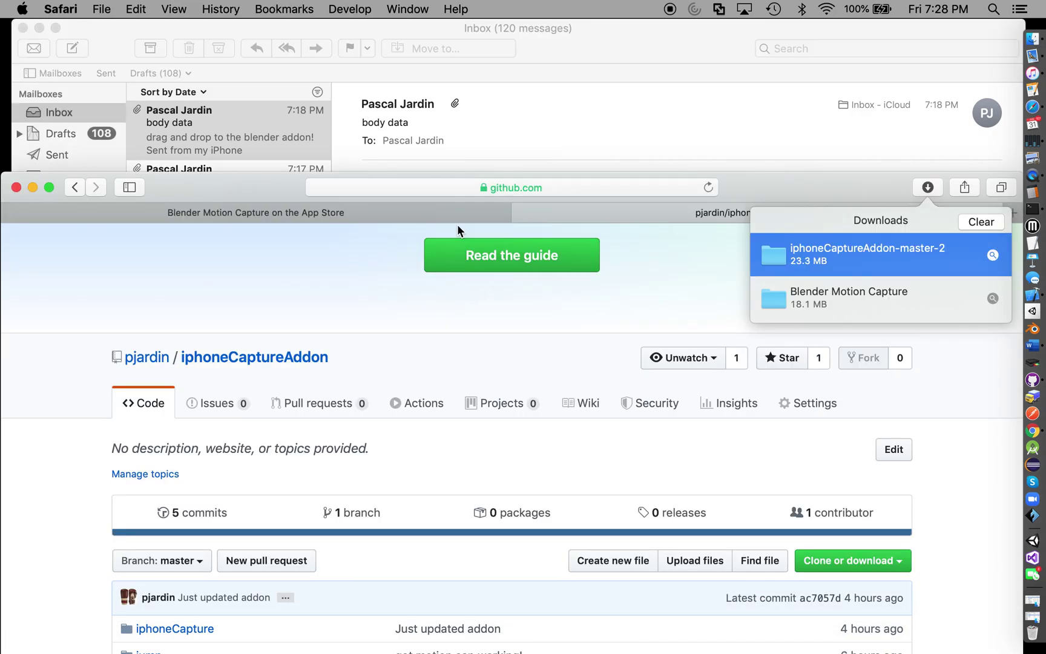
click(586, 112)
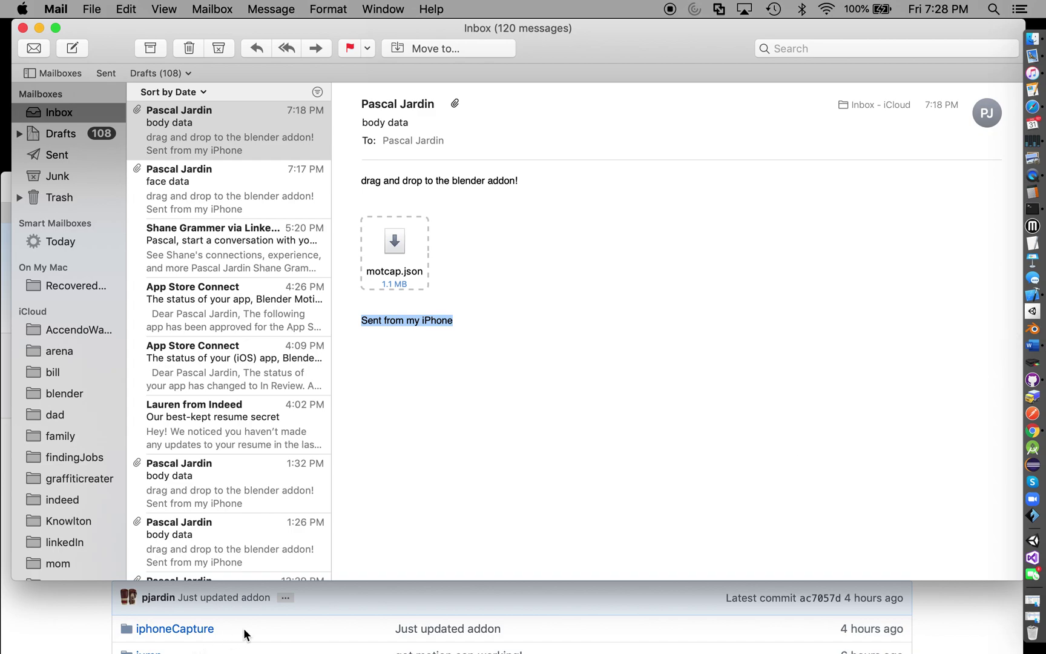
key(super+Tab)
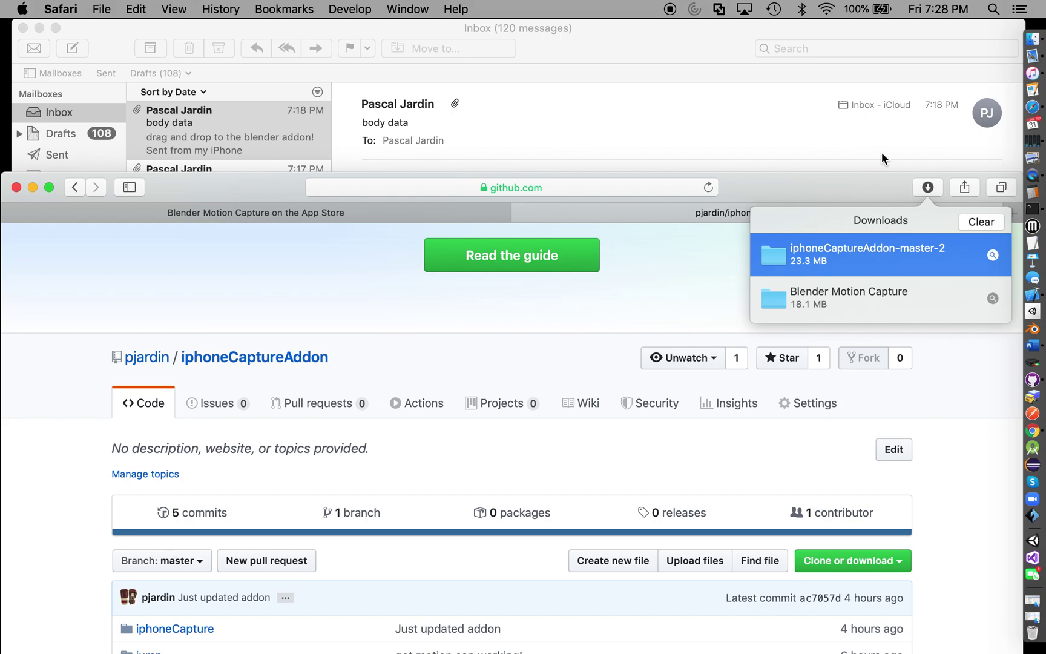
click(875, 155)
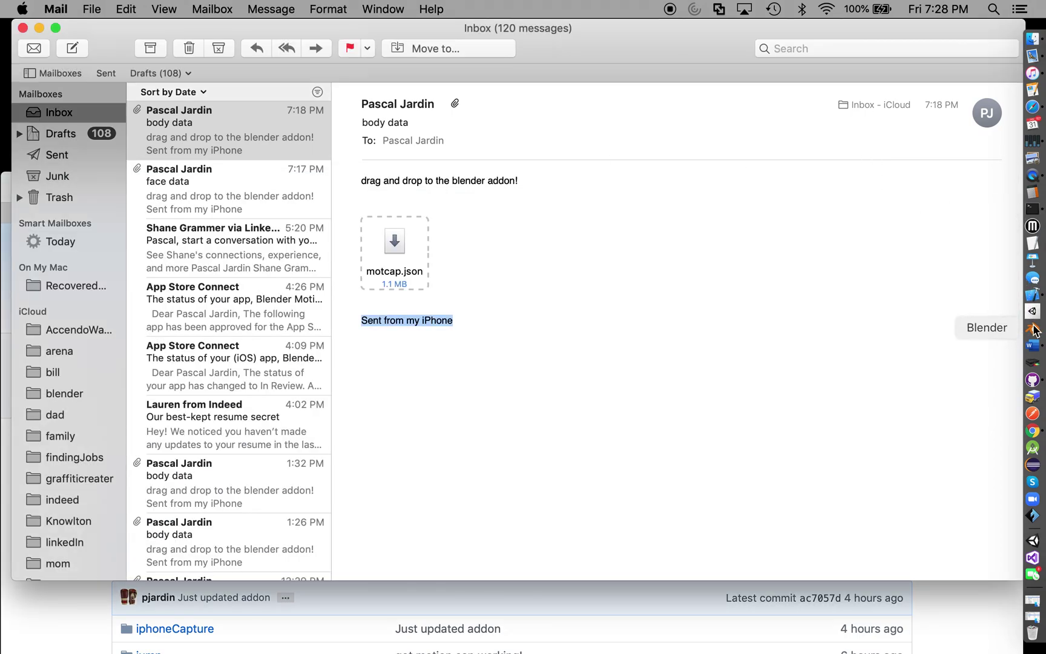
- Open iphoneCaptureAddon-master-2 from the browser's downloads and expand testCapFolder
click(40, 629)
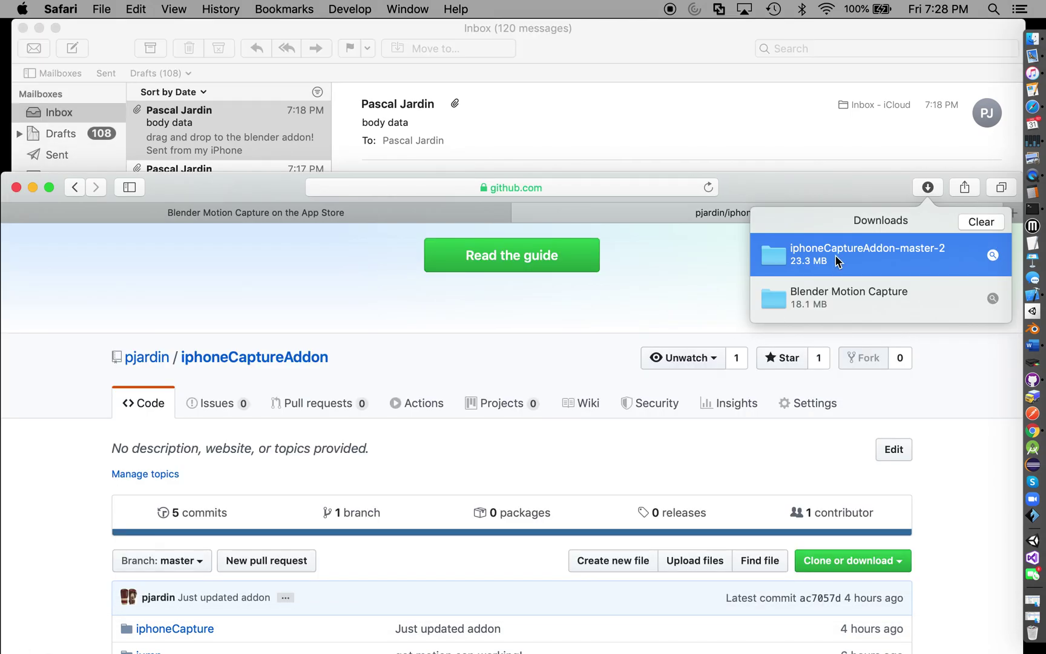
double_click(827, 258)
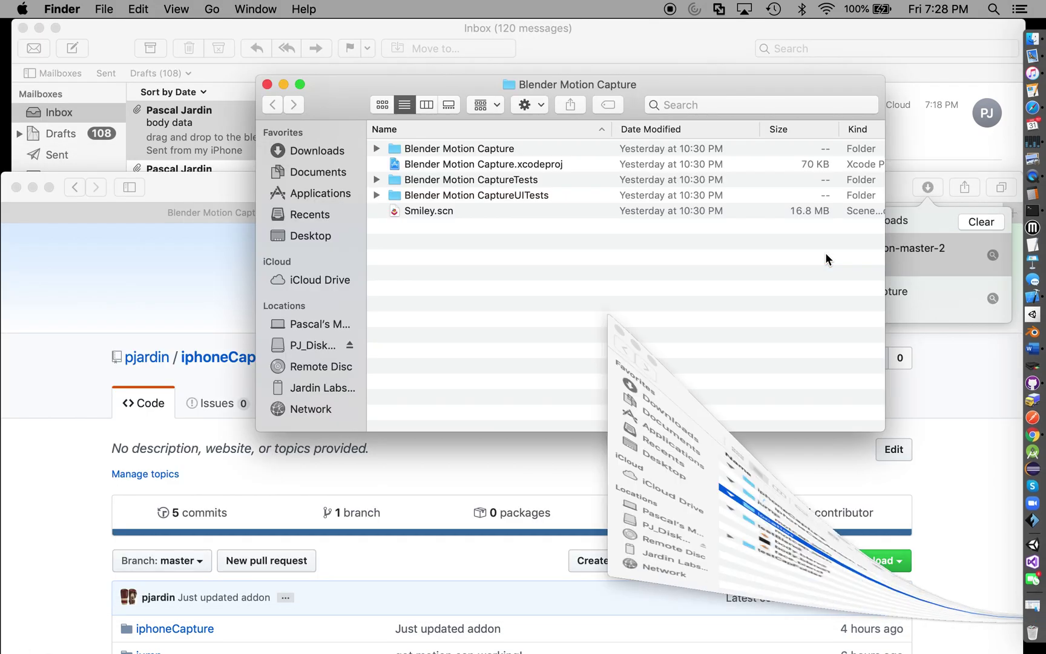
drag(465, 224, 107, 181)
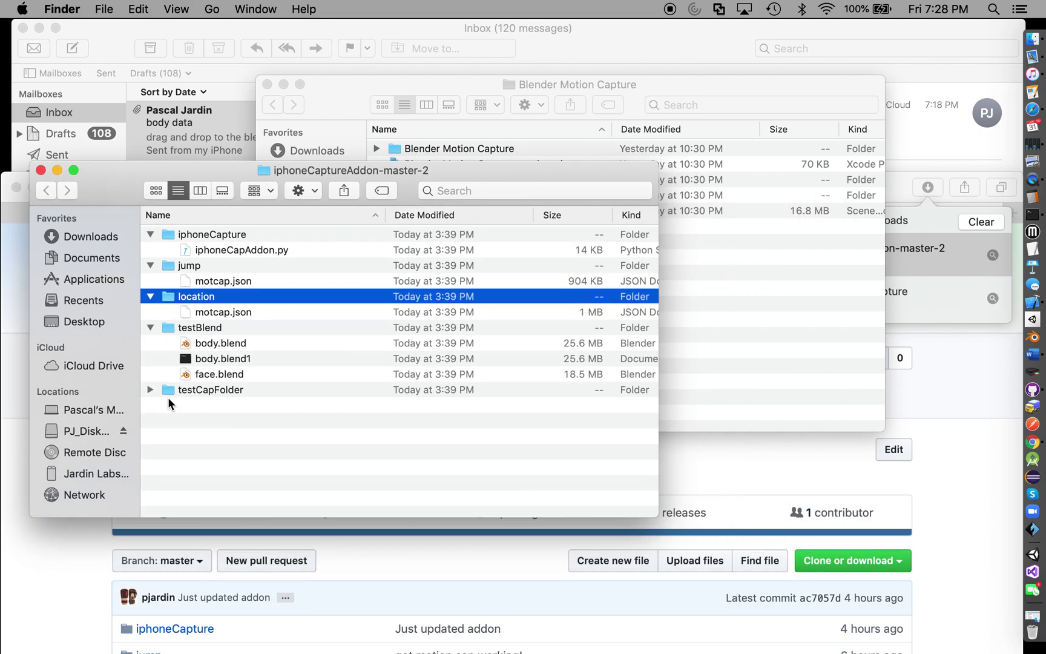
click(150, 389)
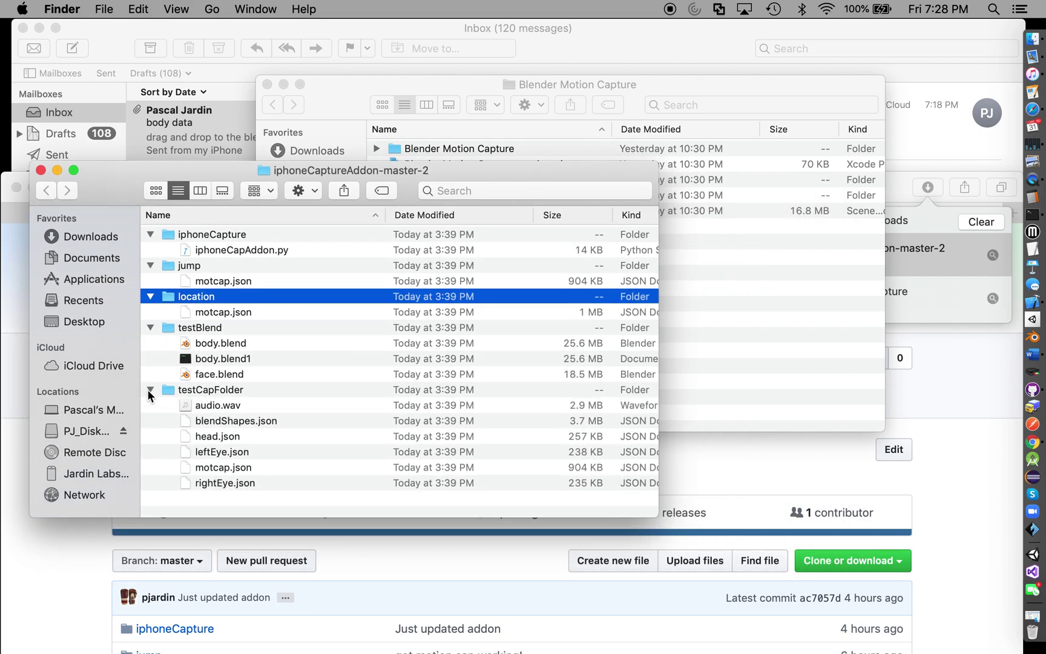
- Minimize the browser, arrange the Finder and Mail windows, and open testCapFolder
click(10, 304)
click(33, 189)
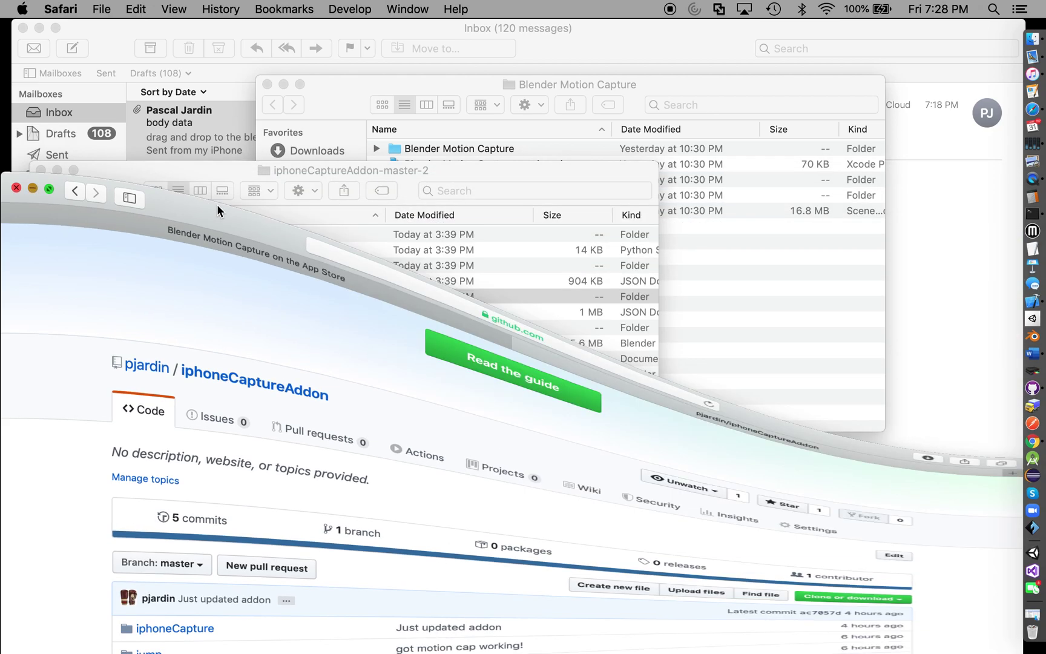
drag(229, 163, 173, 260)
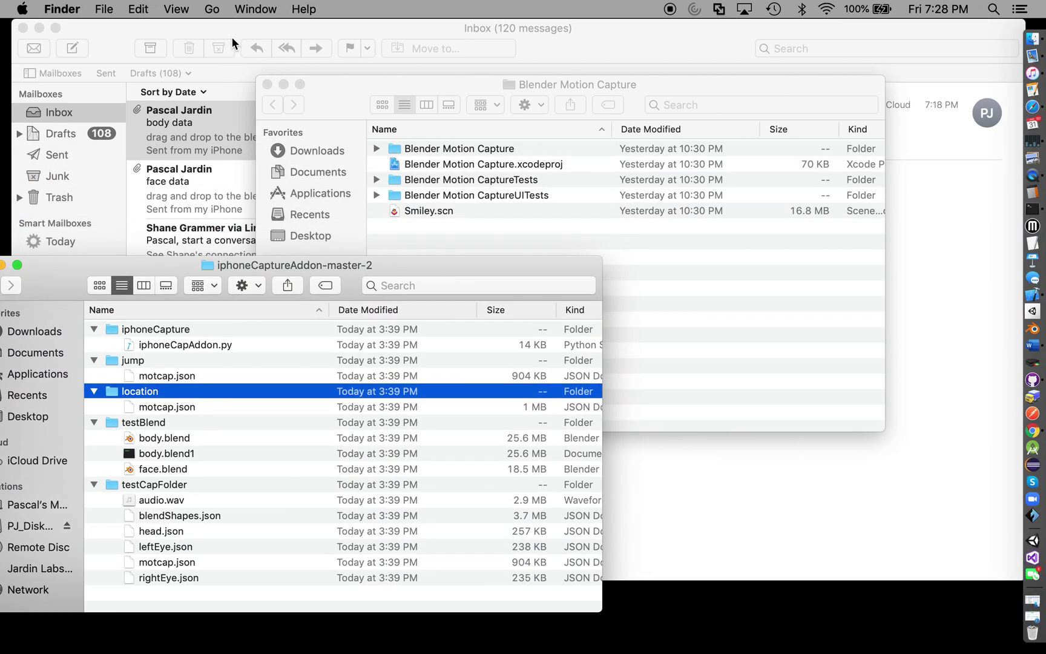
drag(231, 42, 516, 23)
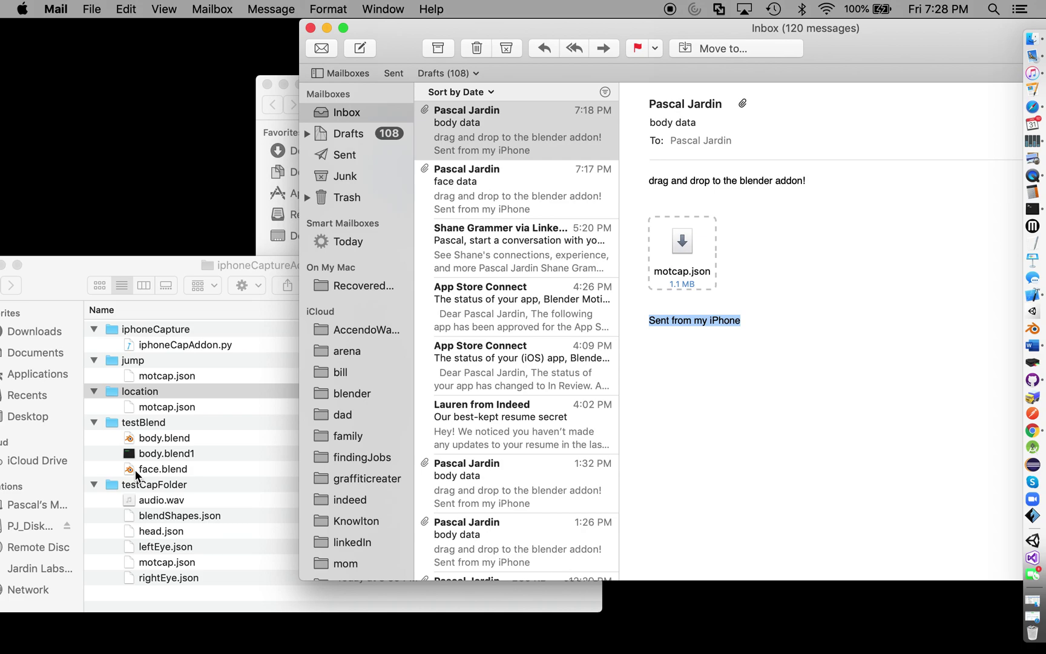
click(142, 485)
double_click(162, 485)
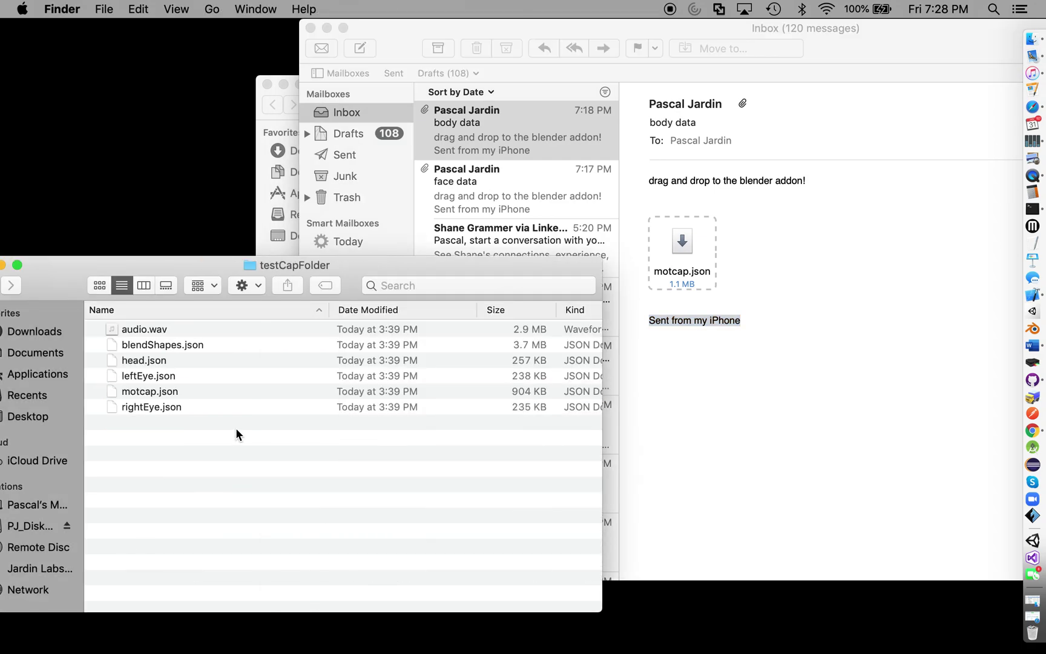
- Copy the face data email's blendShapes.json into testCapFolder, replacing the old file
click(755, 309)
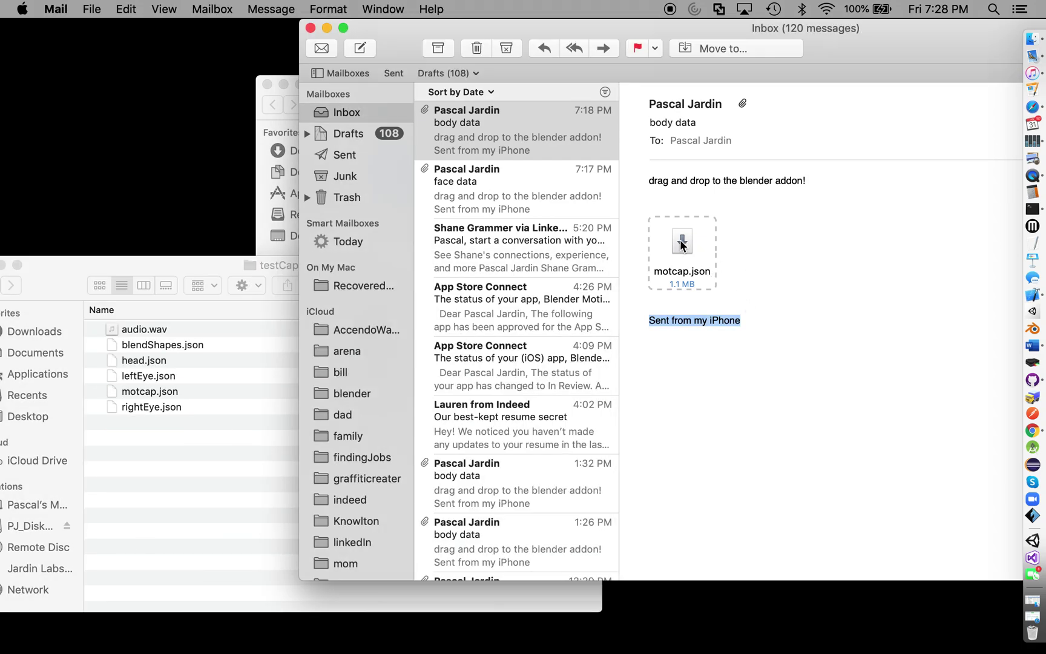
drag(680, 240, 481, 313)
click(514, 187)
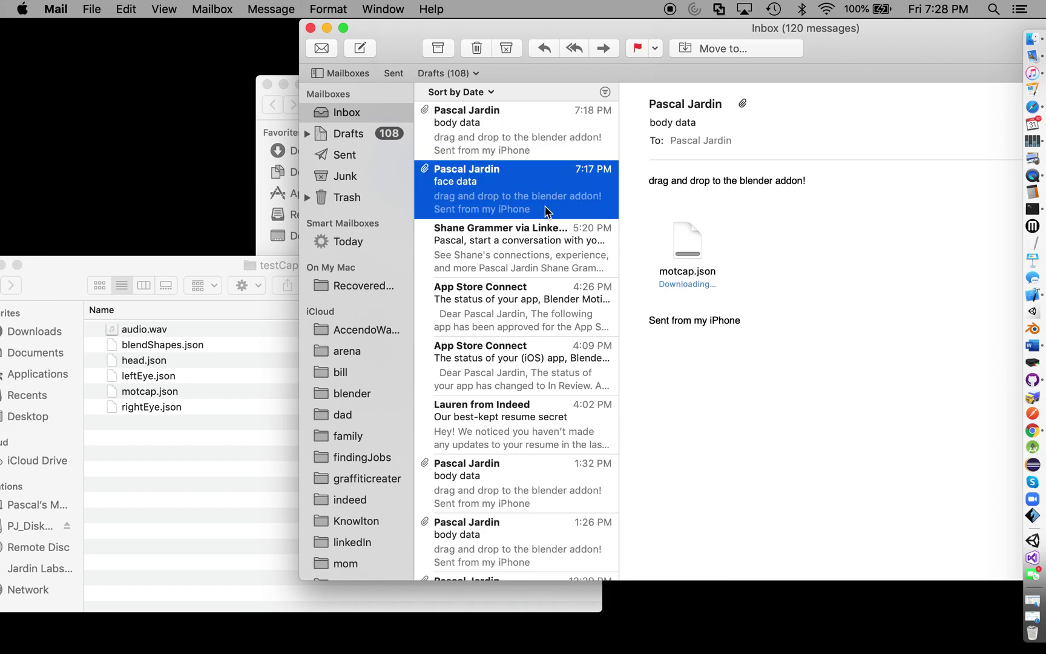
drag(700, 303, 213, 471)
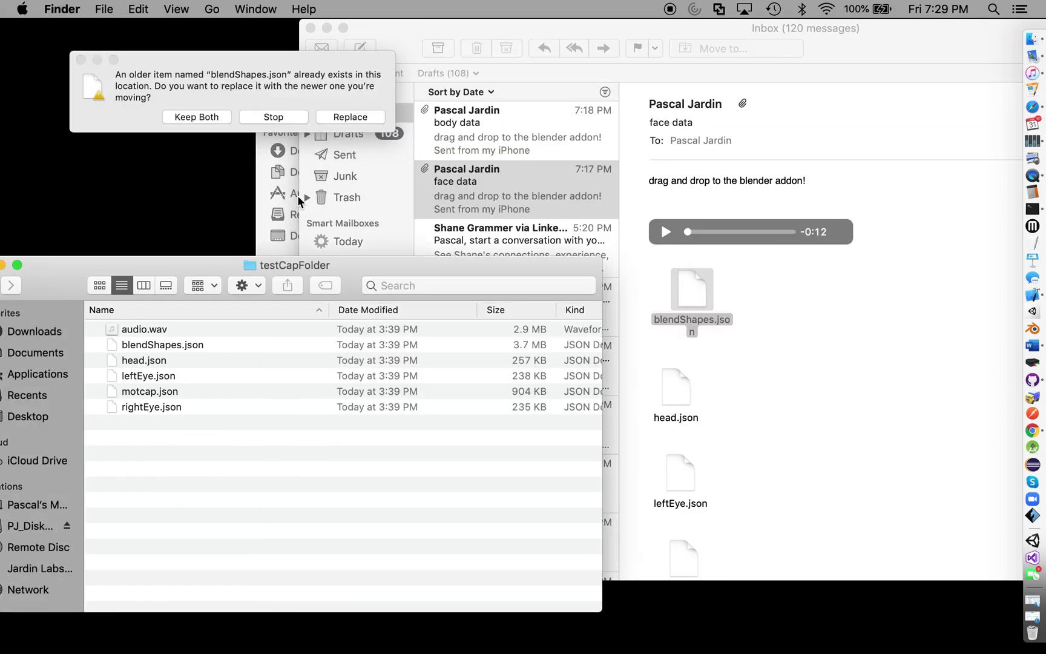
click(348, 119)
- Replace head.json, leftEye.json and rightEye.json in testCapFolder with the email attachments
click(689, 389)
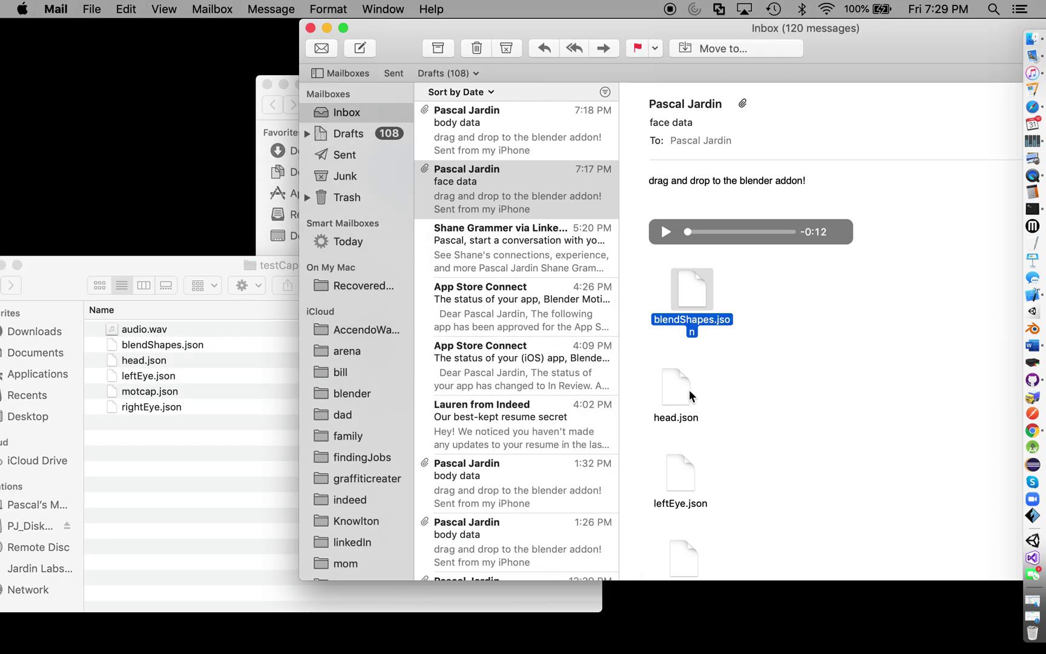
drag(684, 395, 145, 442)
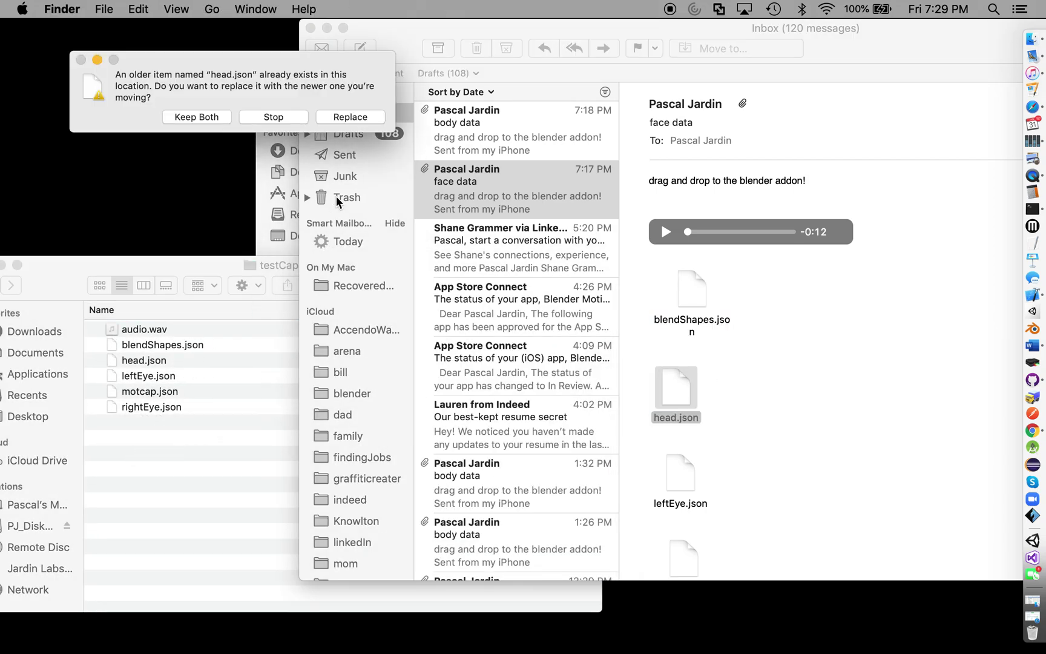
click(348, 115)
scroll(771, 390, down, 3)
click(678, 400)
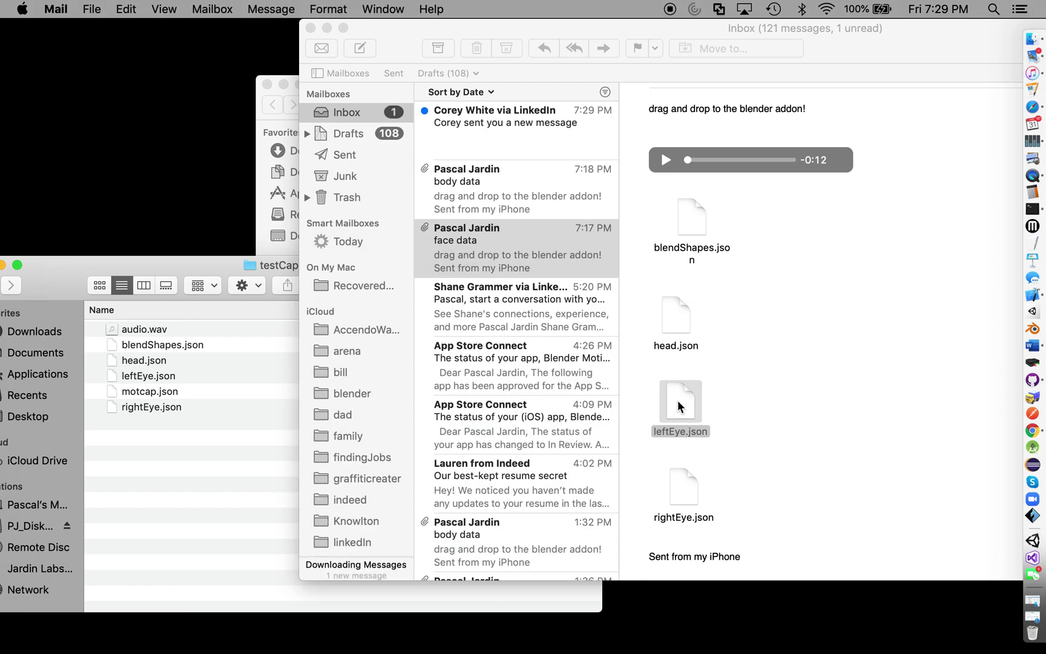
drag(673, 404, 212, 502)
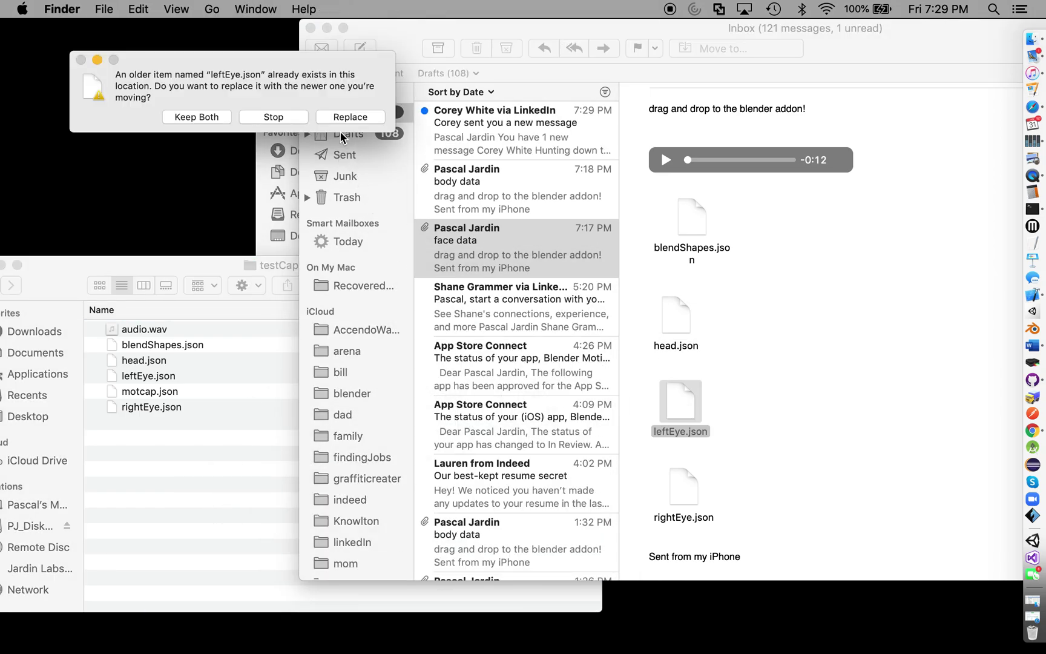
click(349, 114)
drag(686, 489, 267, 496)
click(357, 115)
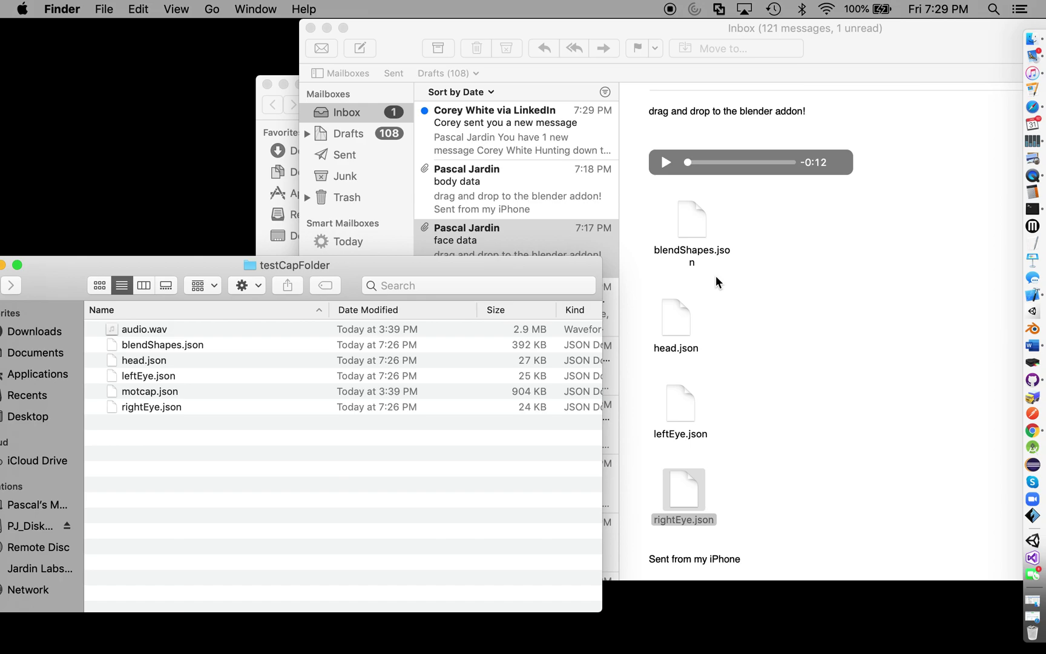
- Copy blendShapes.json into testCapFolder once more, confirming the replacement
scroll(717, 275, up, 2)
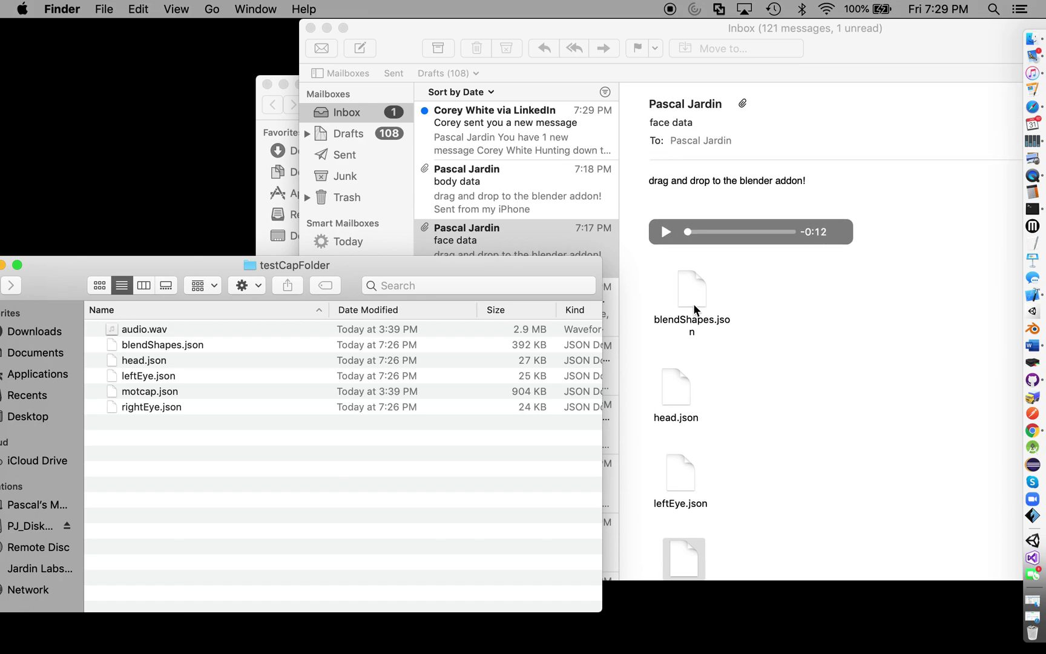
drag(693, 304, 187, 464)
click(188, 464)
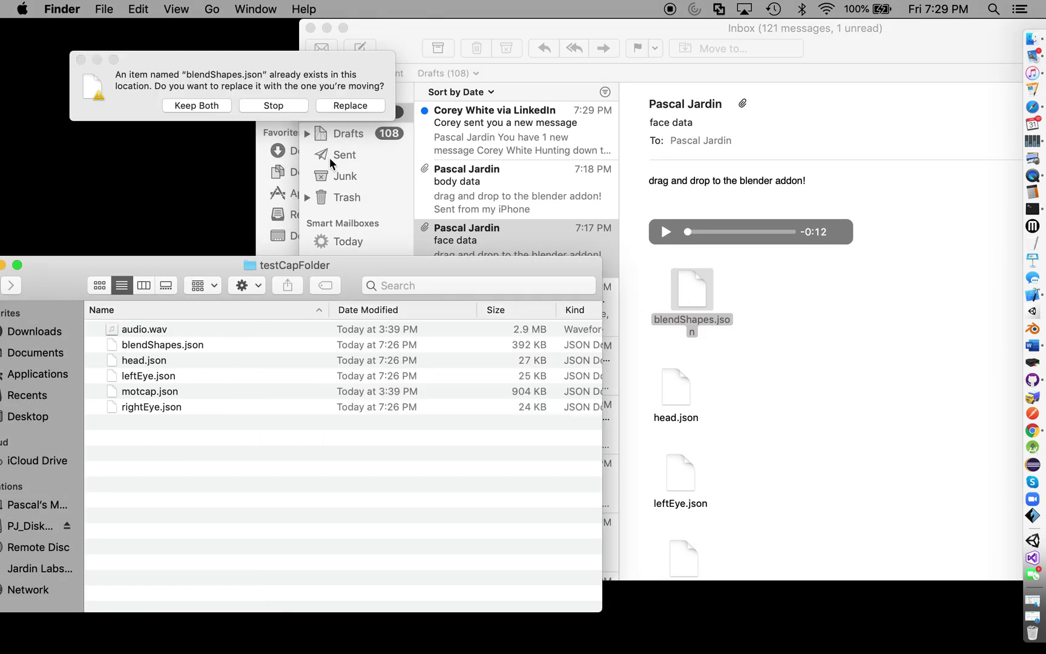
click(348, 105)
- Raise the volume and pause the face data audio preview with 0:08 left
click(785, 220)
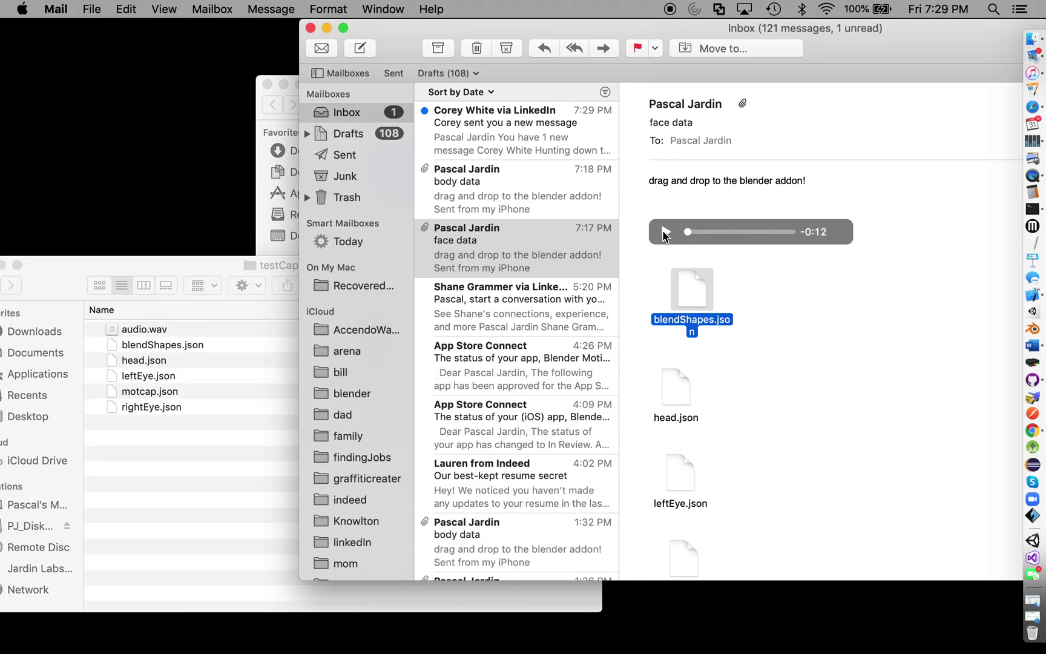
key(XF86AudioRaiseVolume)
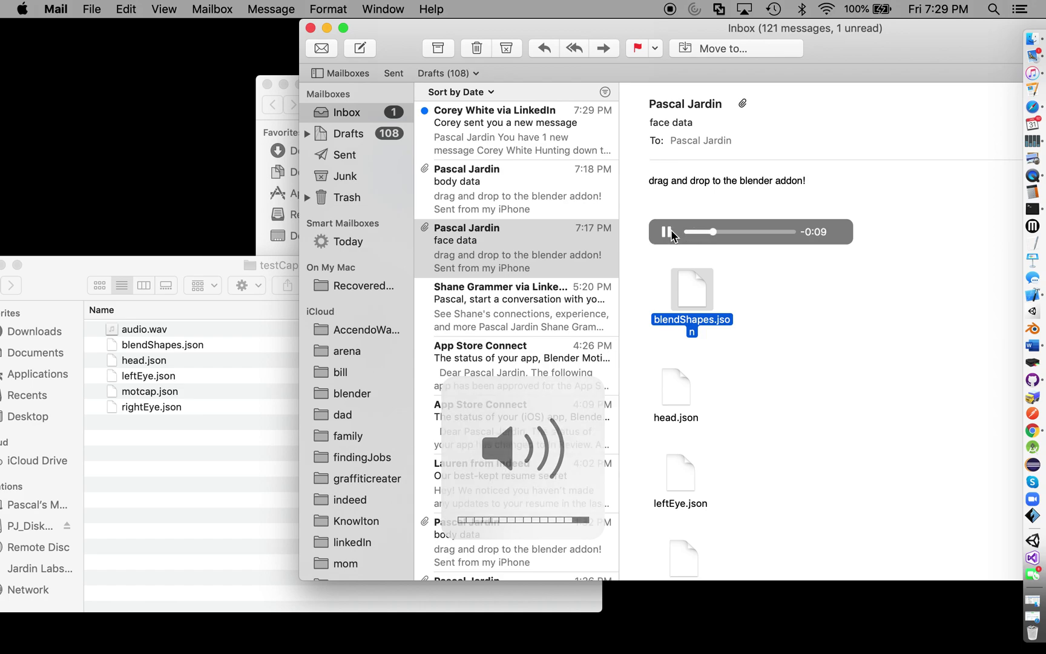
click(666, 232)
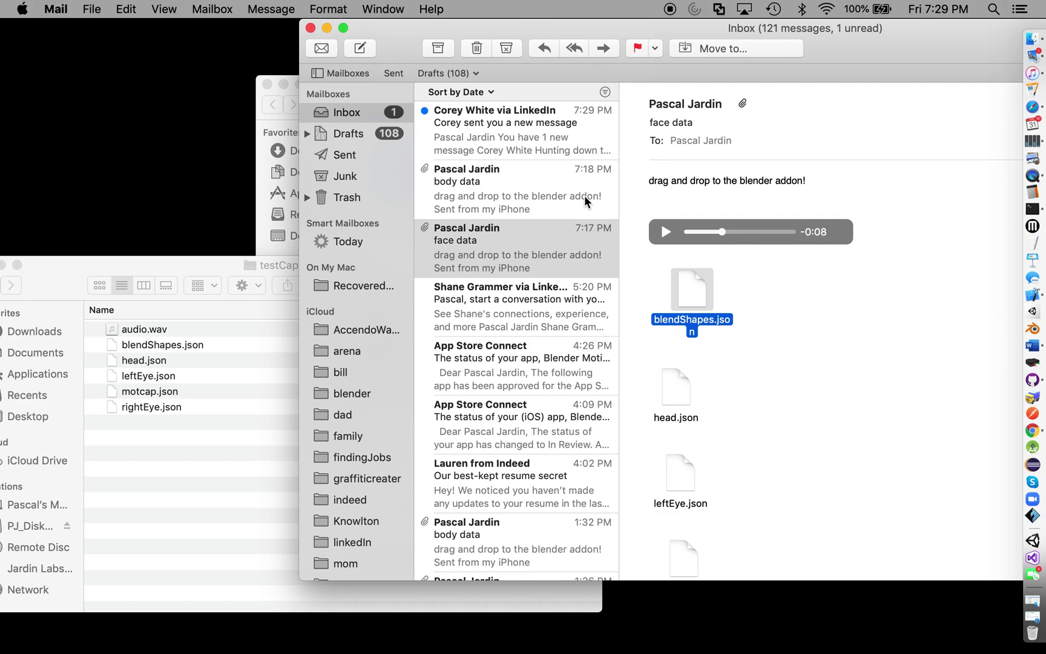
- Drag motcap.json from the body data email into testCapFolder, replace the old copy, and close Mail
click(562, 192)
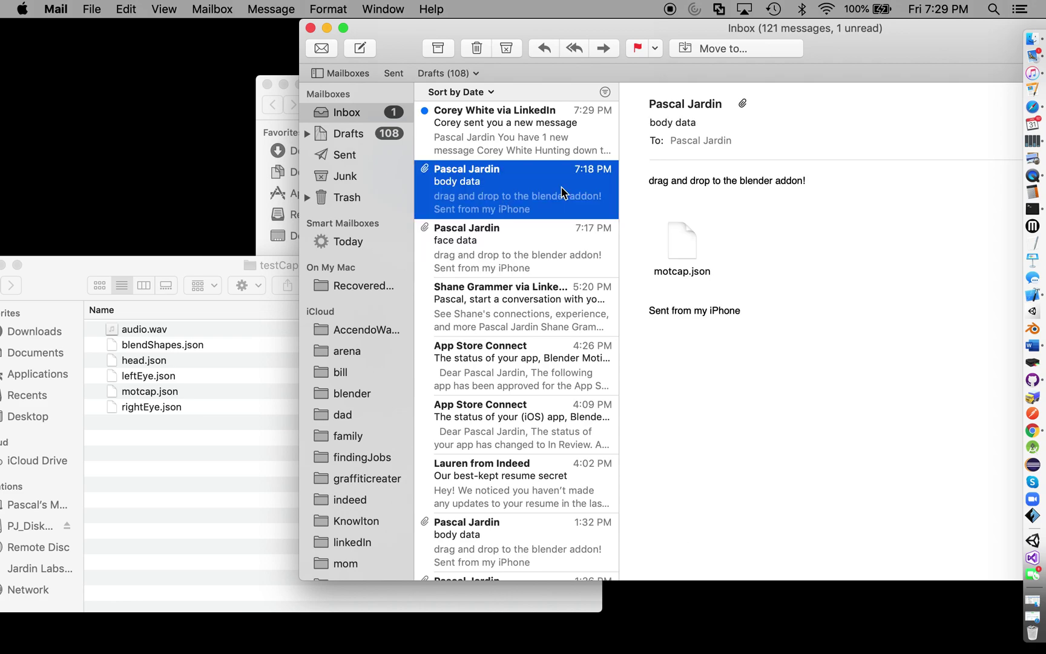
drag(668, 245, 212, 462)
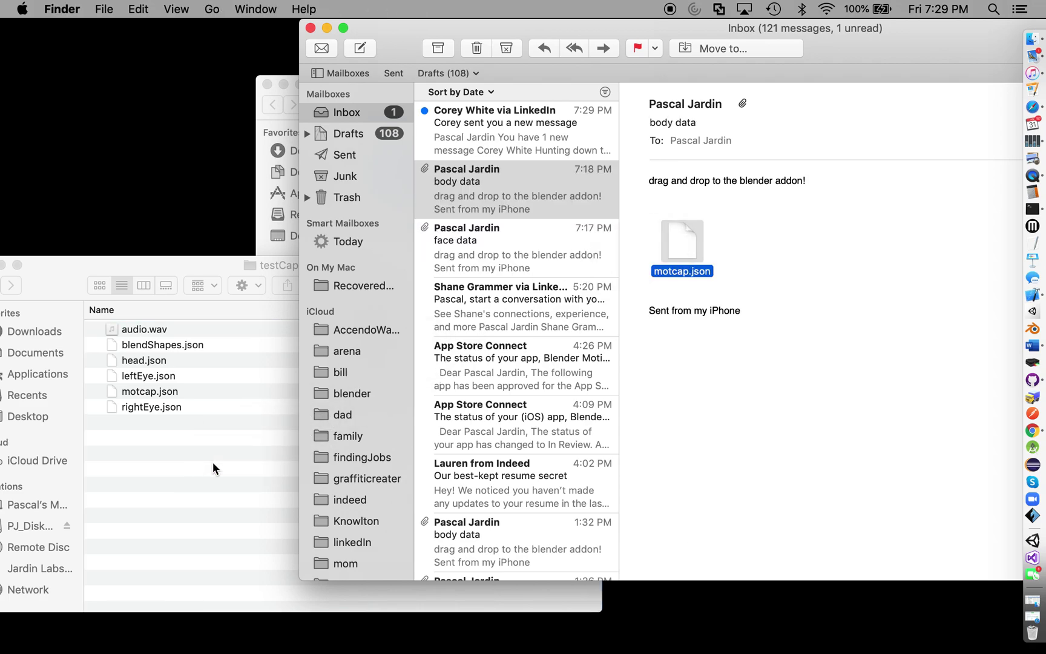
click(355, 117)
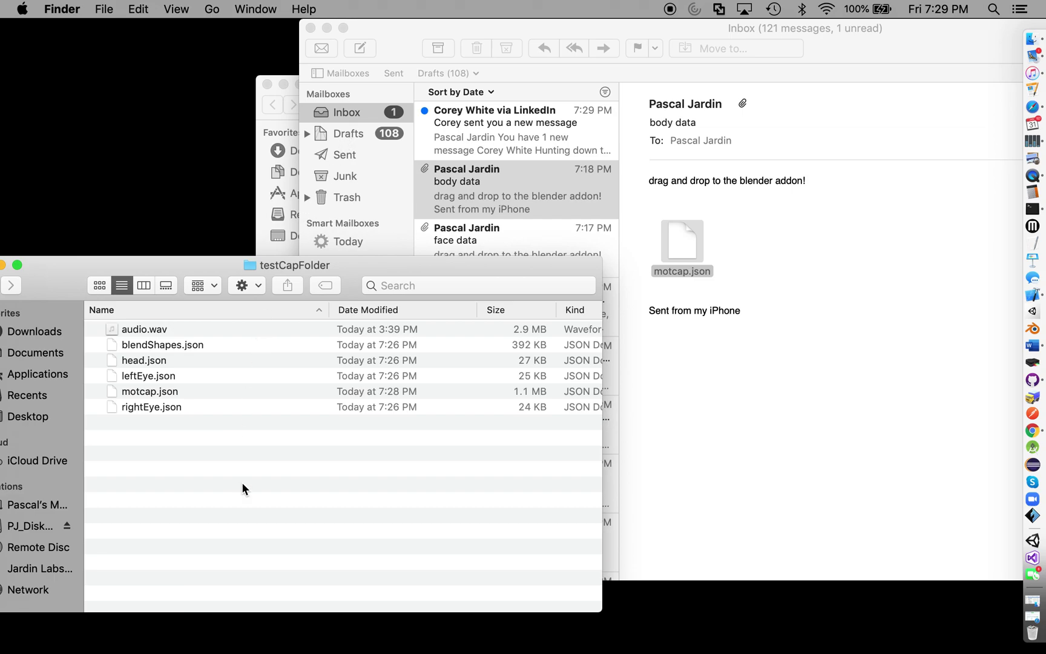
click(678, 362)
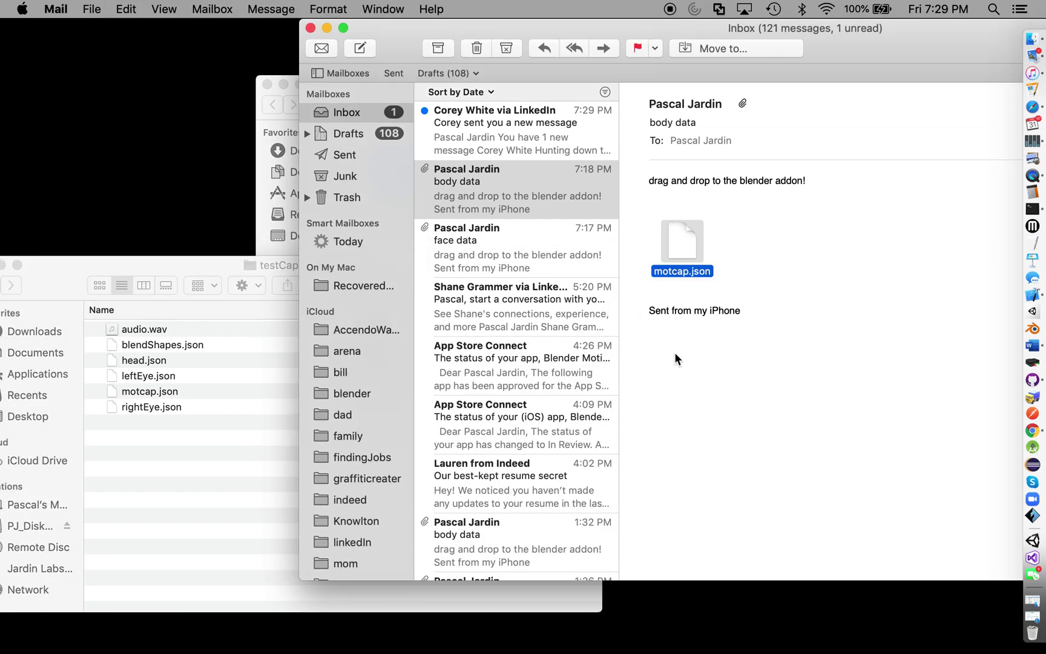
click(310, 28)
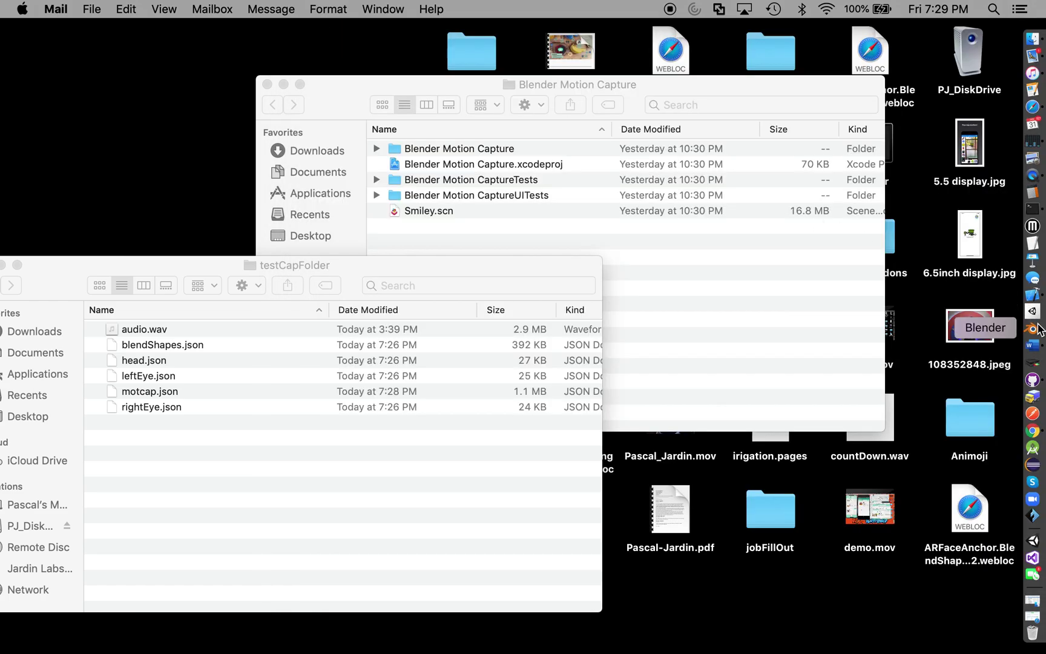
- Launch Blender, dismiss the splash screen, and open Edit > Preferences
click(1036, 328)
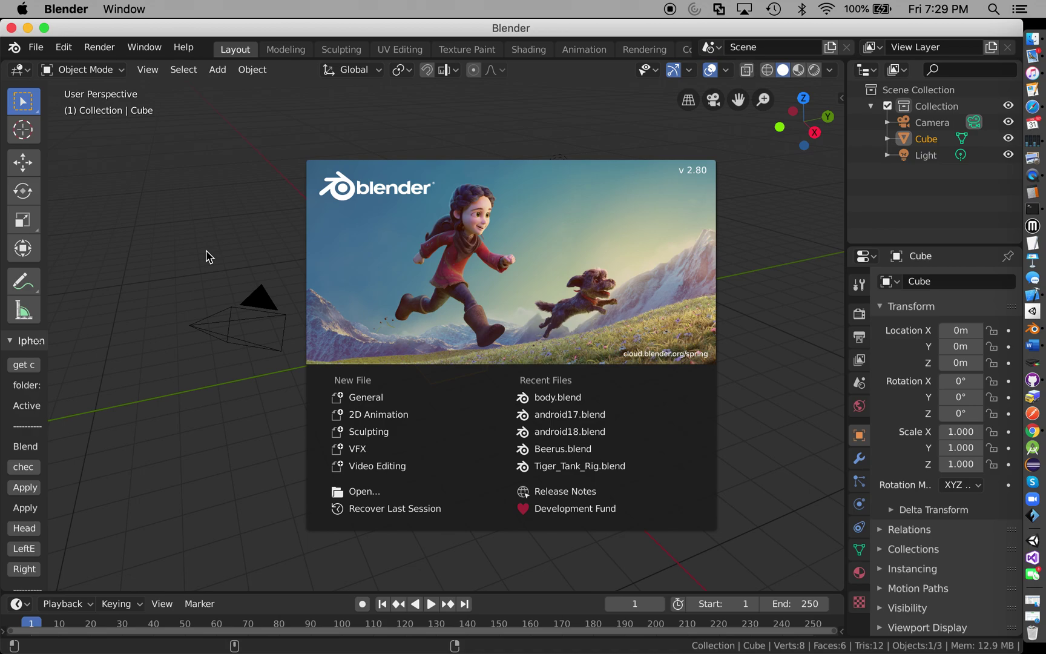
click(207, 255)
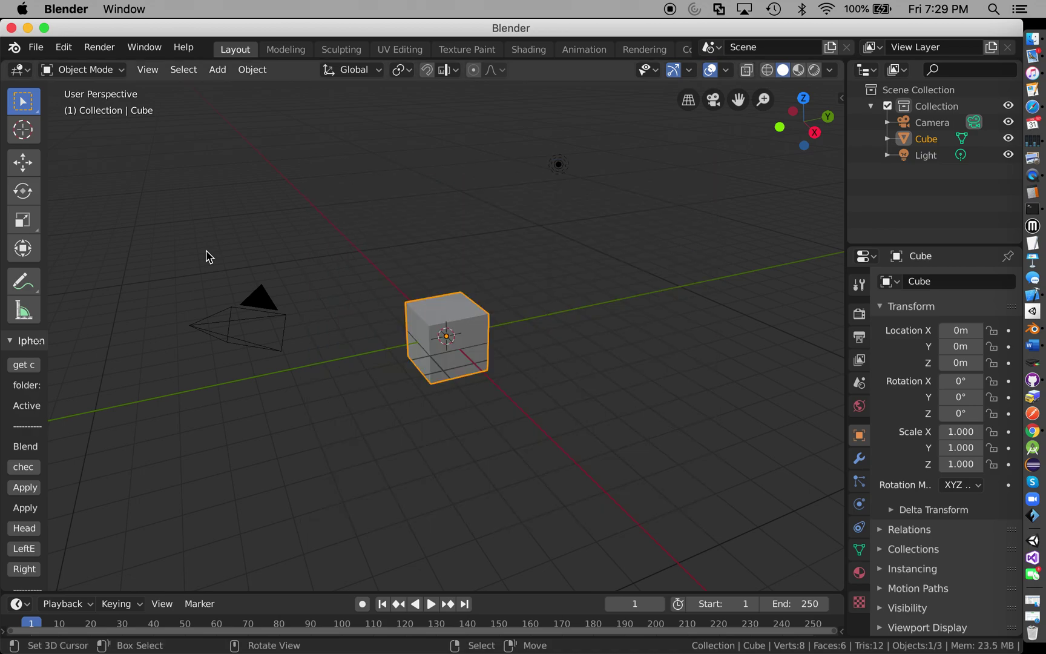
click(64, 47)
click(104, 266)
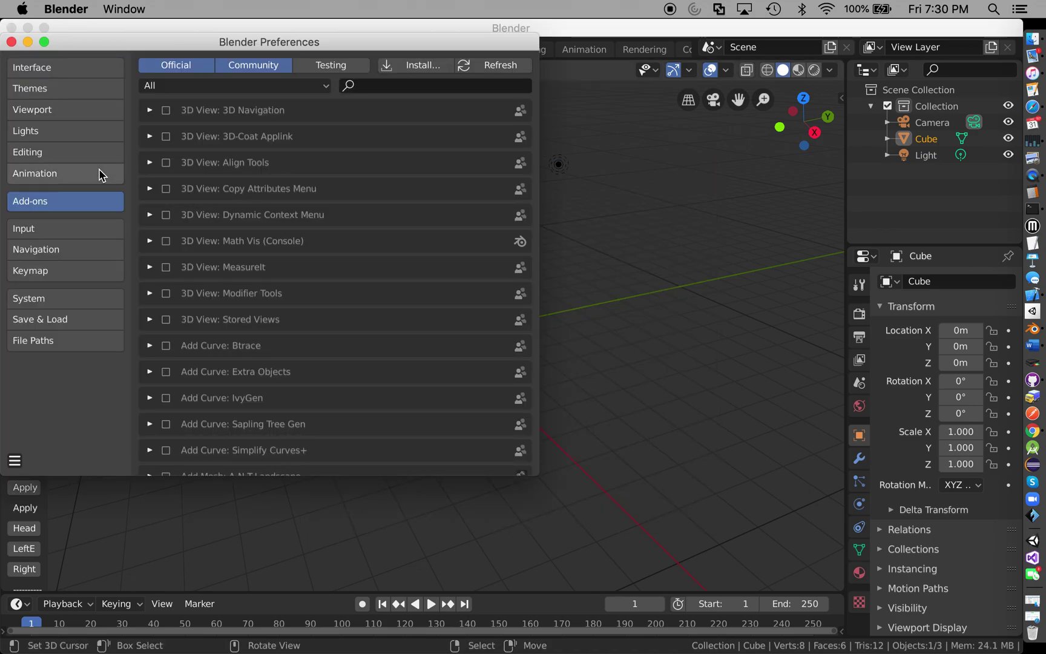
- Choose iphoneCapAddon.py from Downloads/iphoneCaptureAddon-master-2/iphoneCapture for add-on installation
click(426, 65)
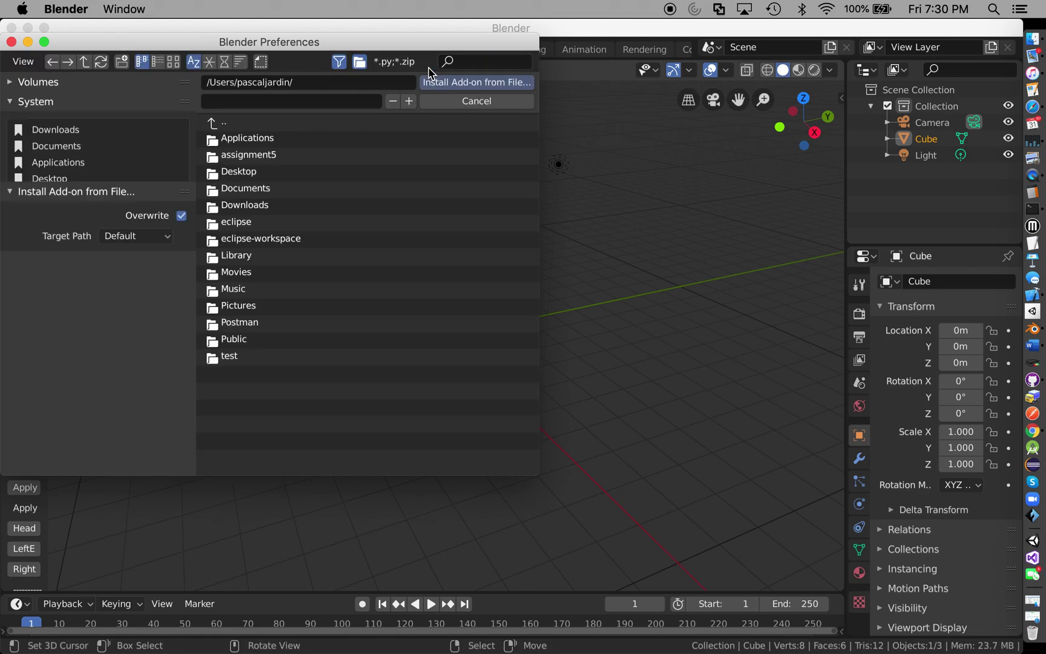
click(73, 131)
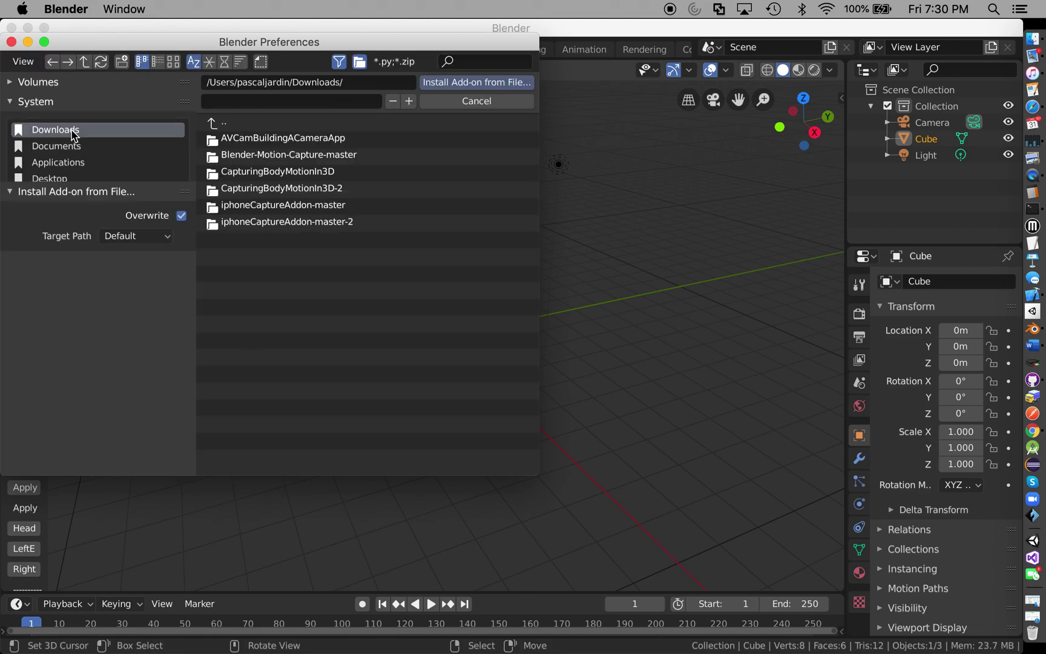
click(308, 224)
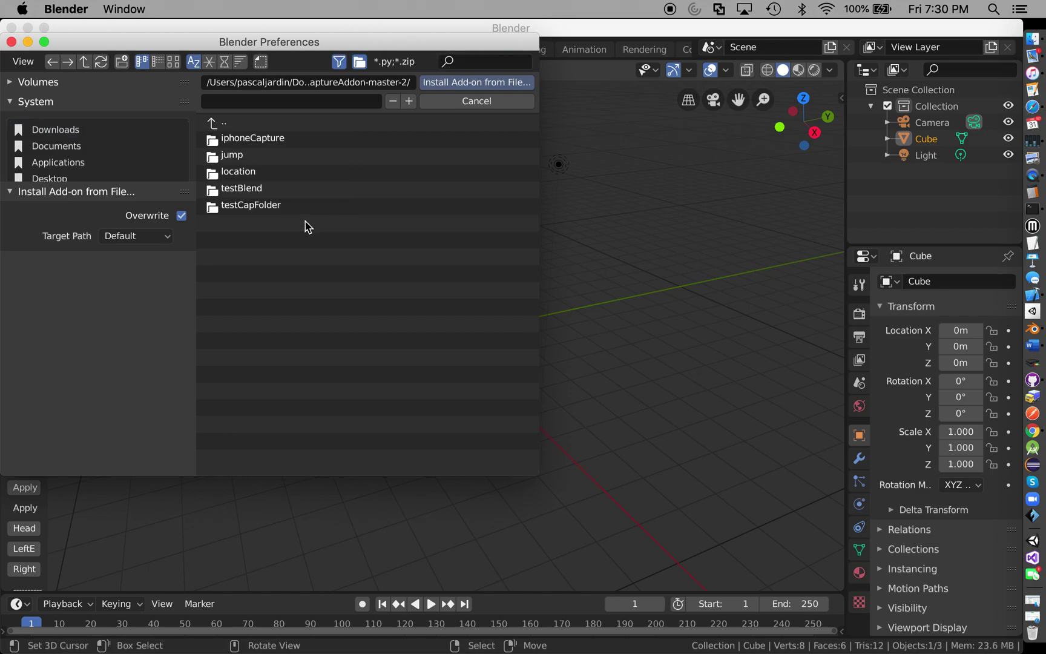
click(288, 147)
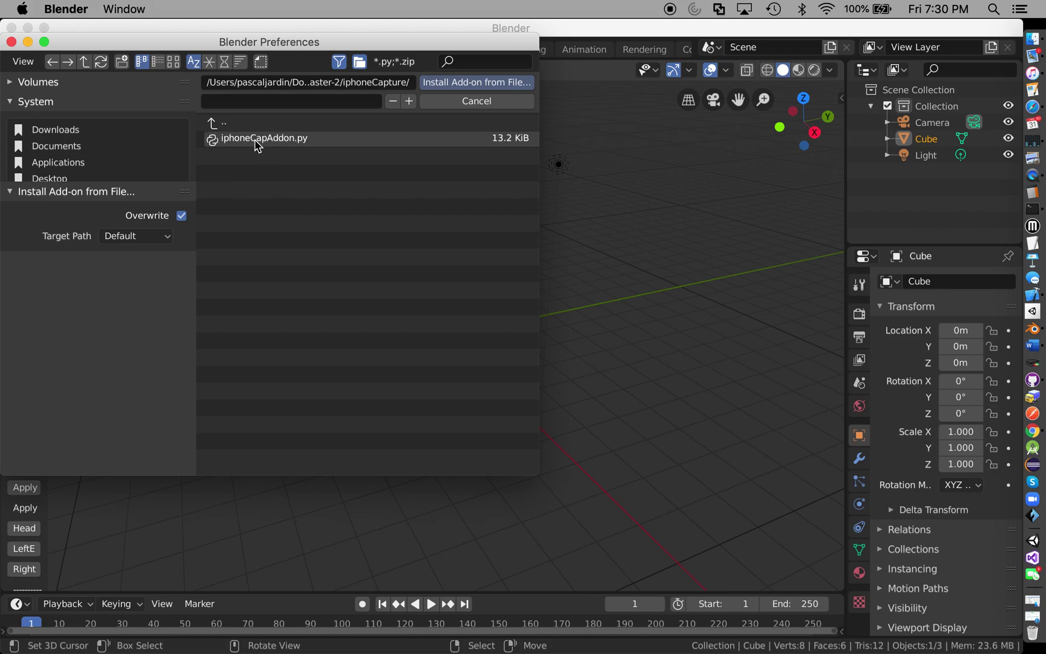
click(258, 146)
- Install the chosen iphoneCapAddon.py file and widen the Preferences window
click(481, 83)
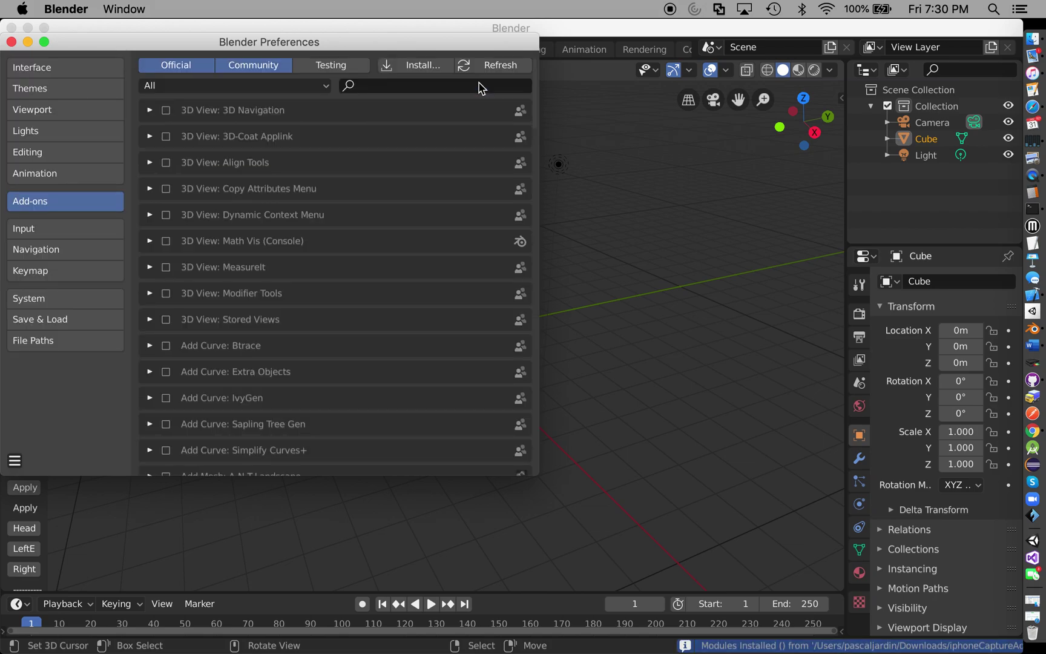
scroll(397, 240, down, 15)
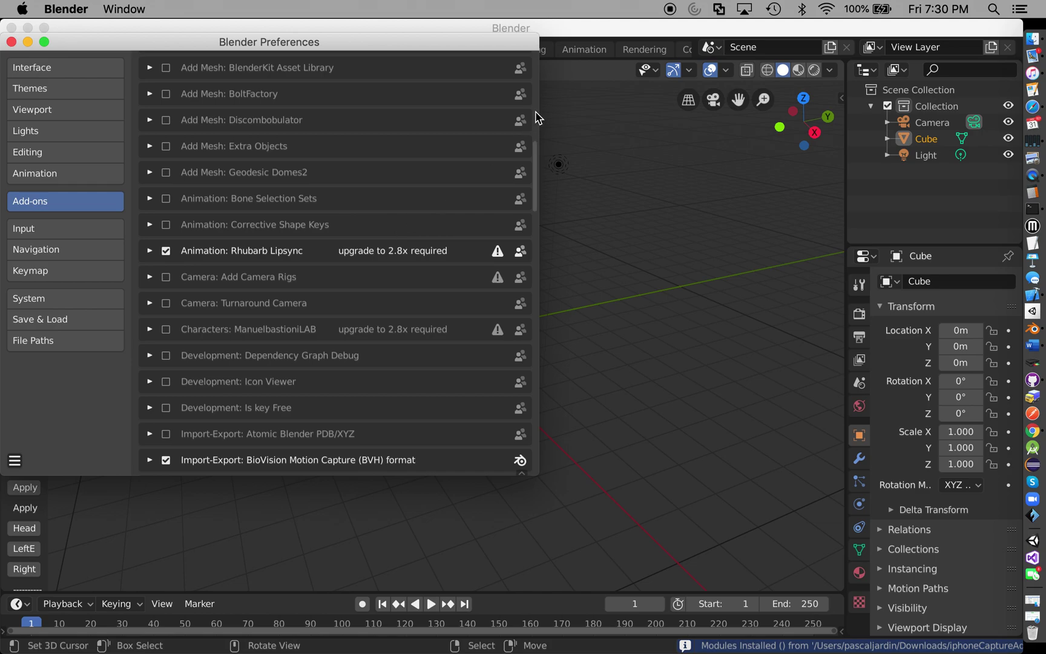
drag(532, 41, 715, 40)
scroll(483, 159, up, 15)
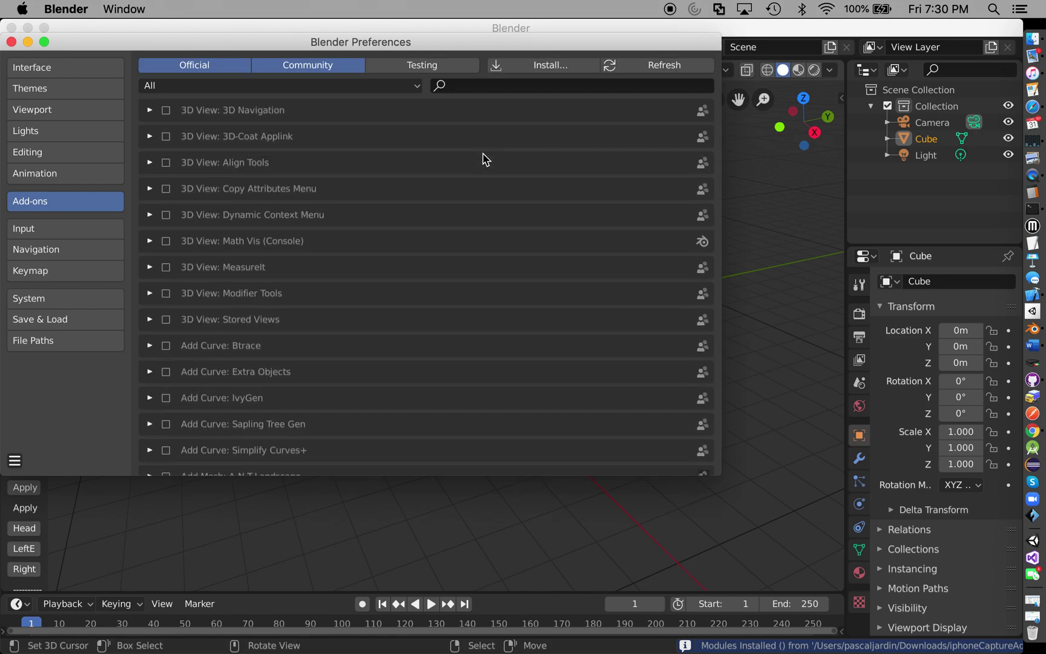
- Search the add-ons for 'ip' and expand the Object: Iphone Motion Capture entry
click(485, 87)
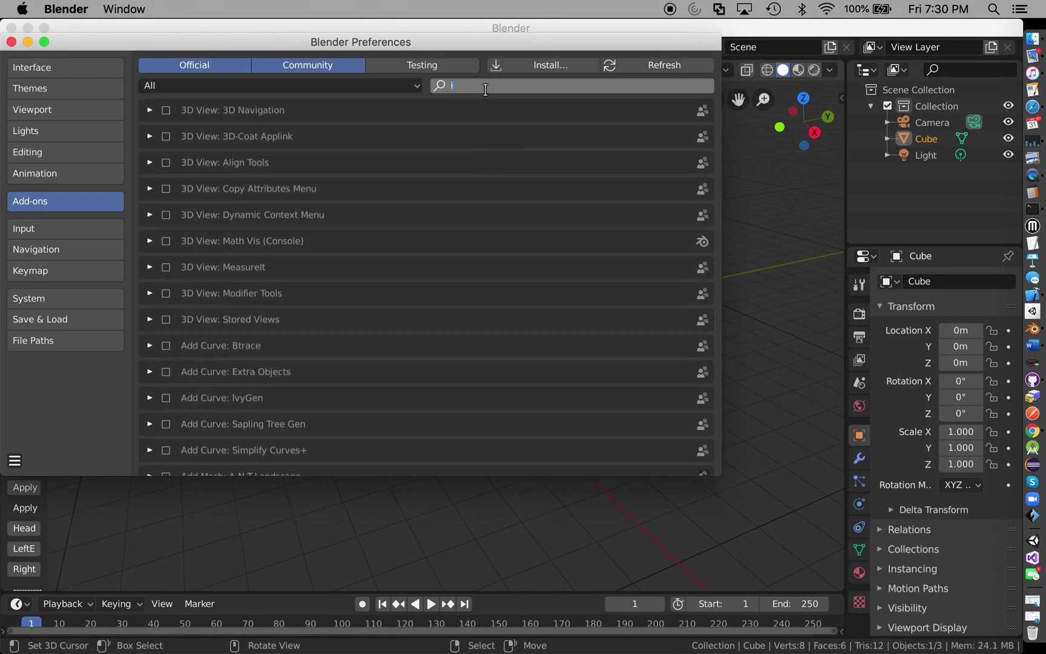
text(ip)
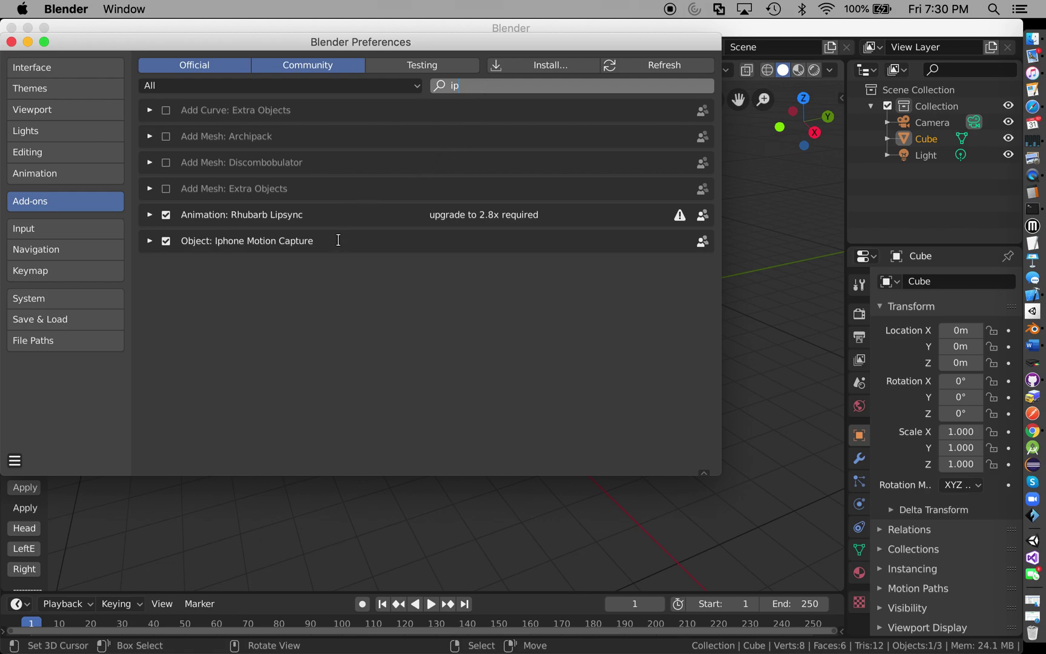
key(Return)
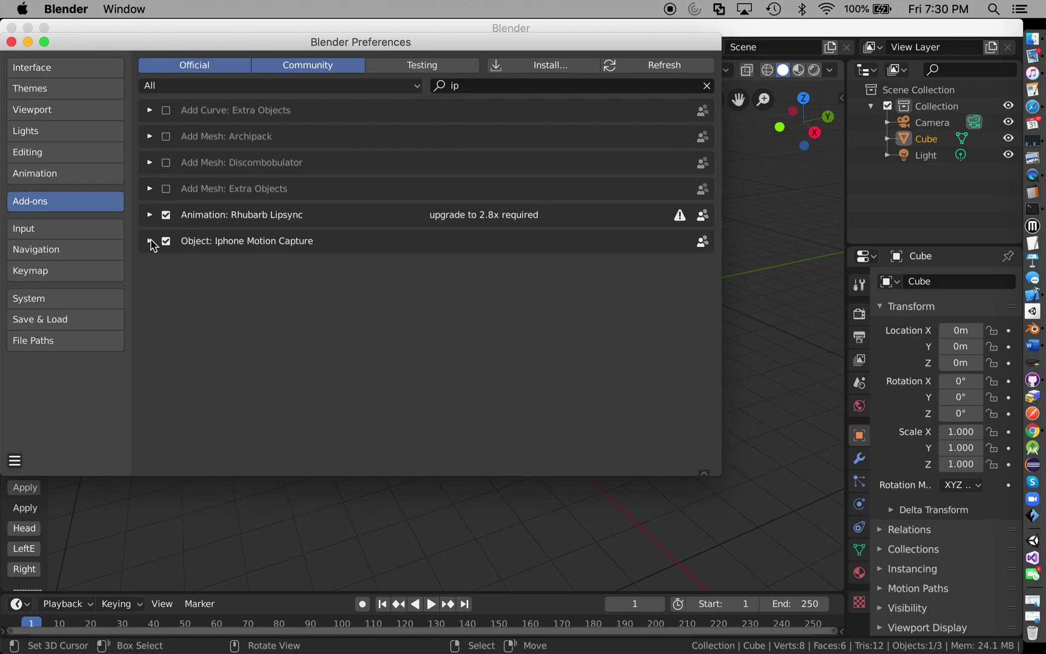
click(149, 241)
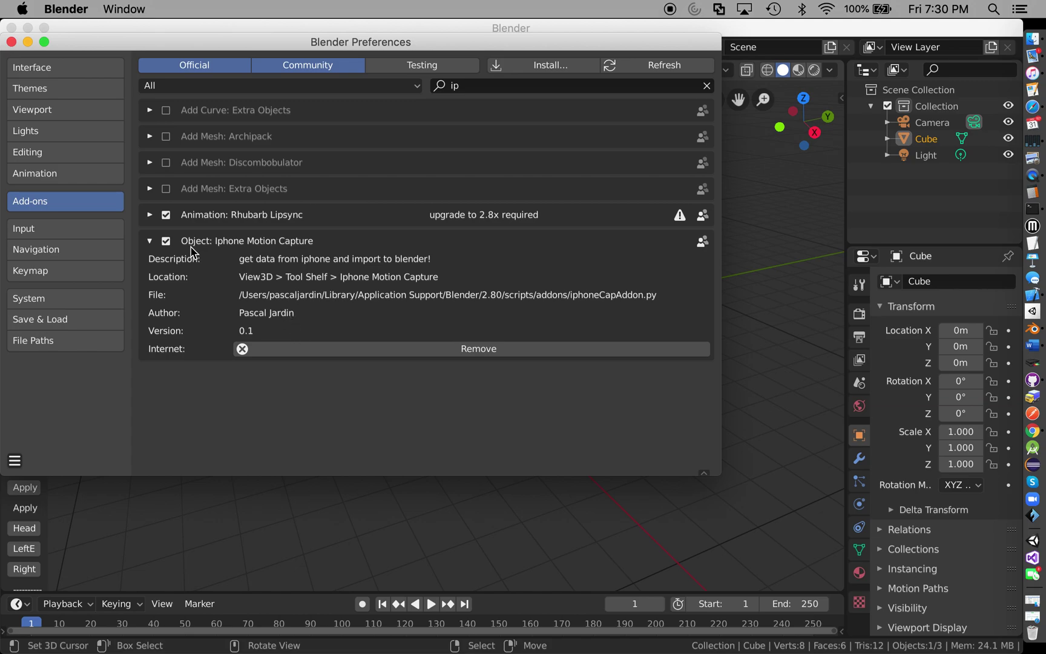
- Disable and remove the Iphone Motion Capture add-on
click(166, 242)
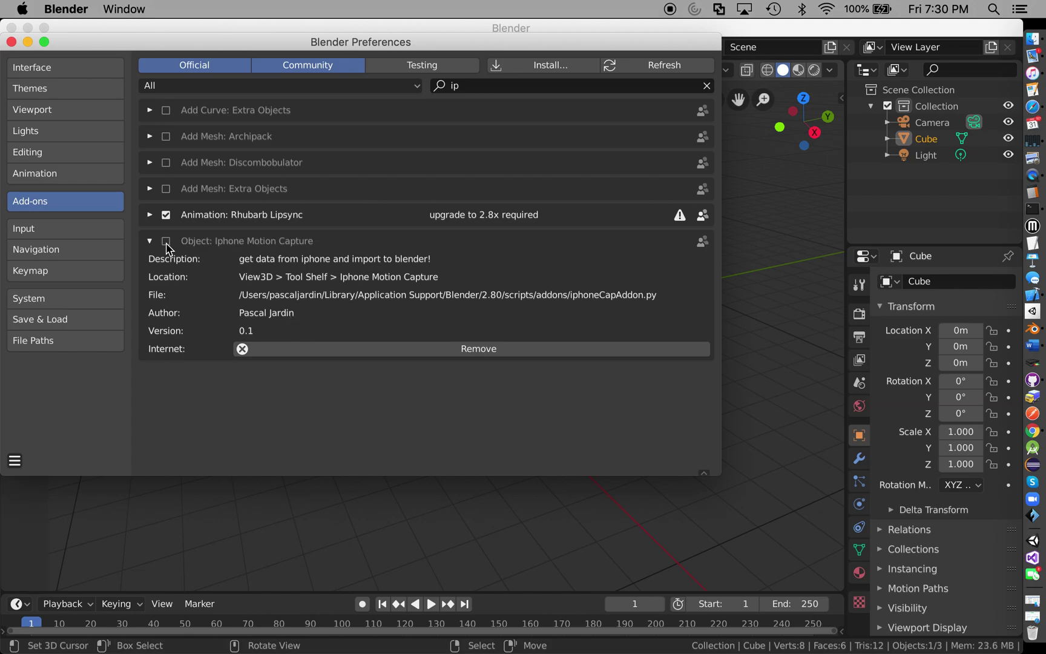
click(345, 354)
click(350, 409)
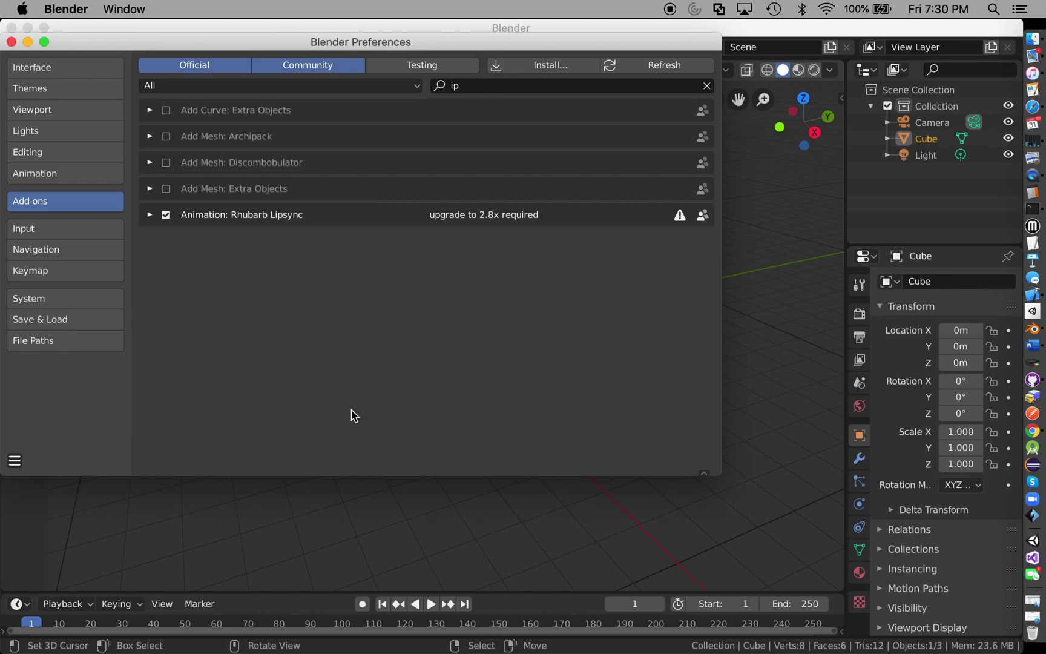
click(471, 81)
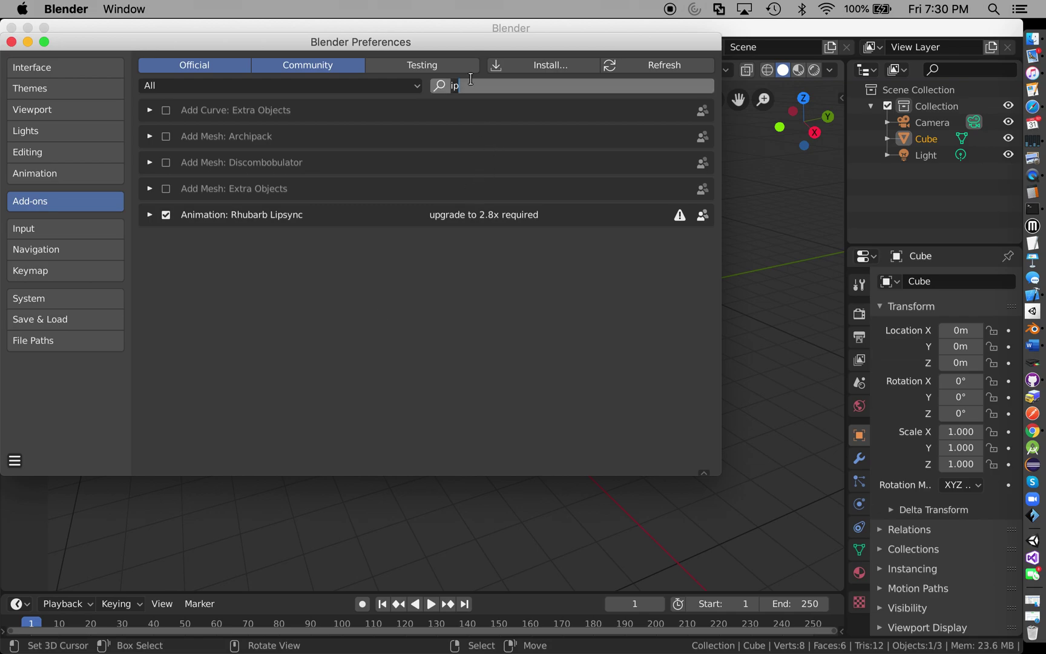
click(552, 64)
- Reinstall iphoneCapAddon.py, enable it, and close Preferences
click(552, 65)
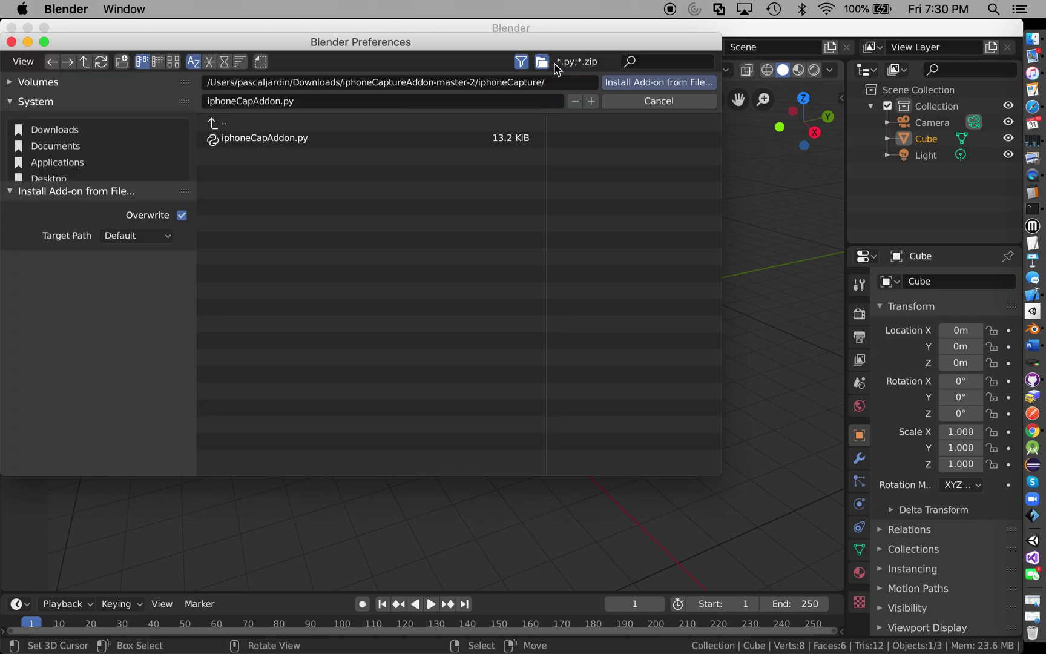
click(297, 138)
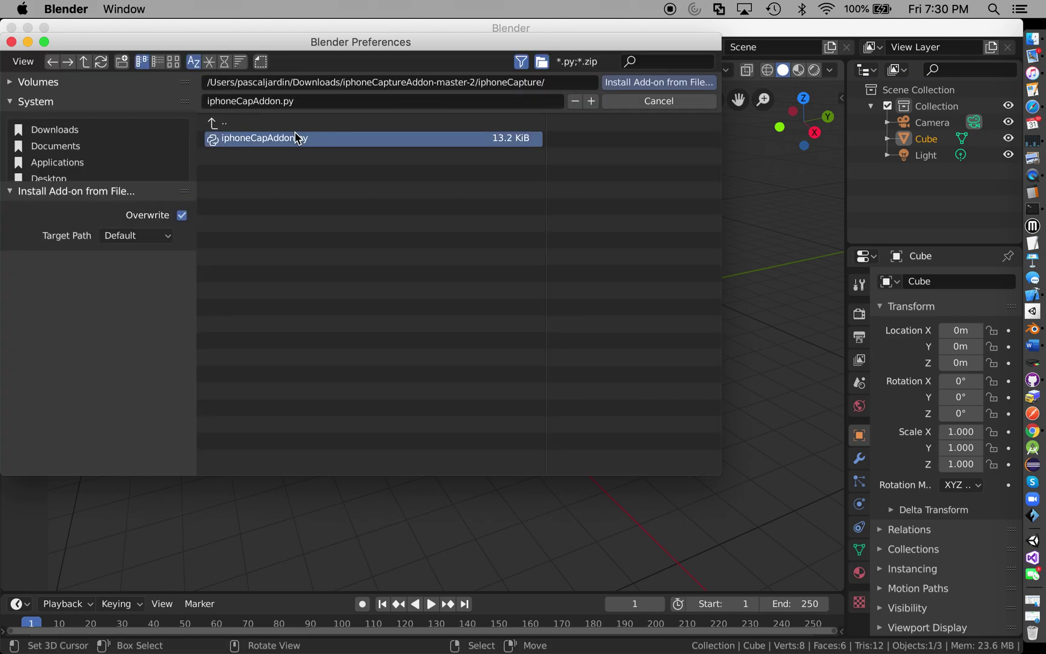
click(633, 82)
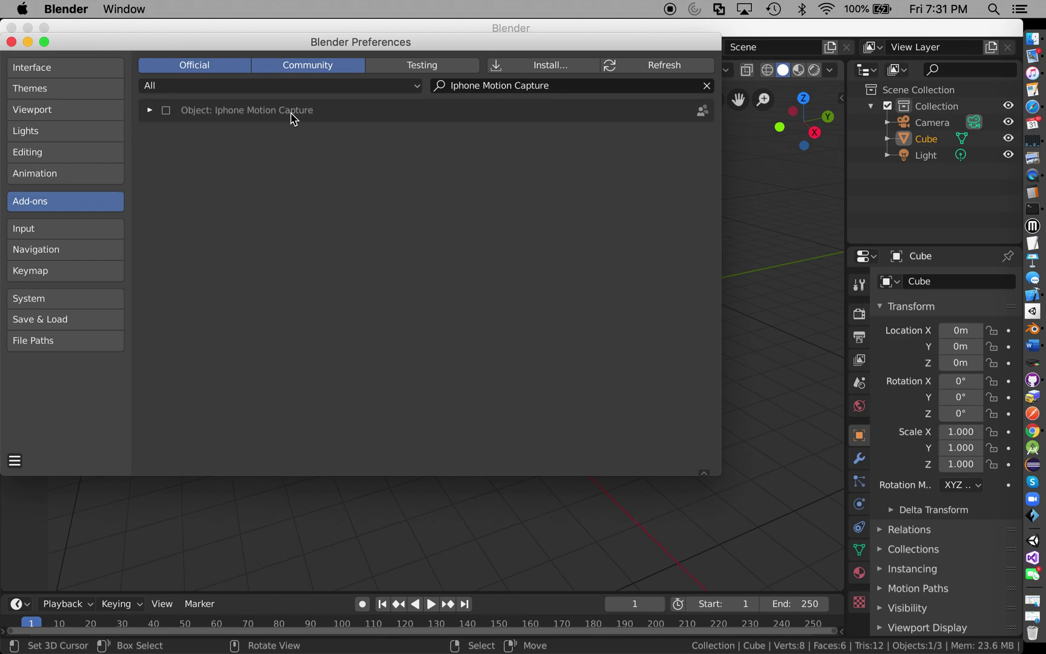
click(167, 112)
click(149, 110)
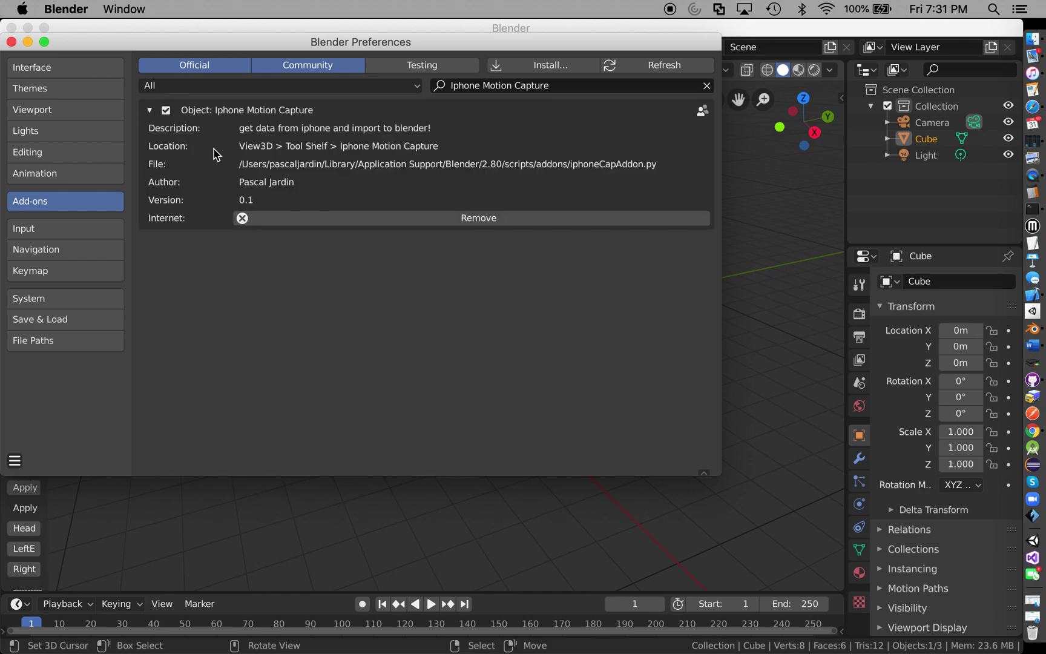
click(12, 42)
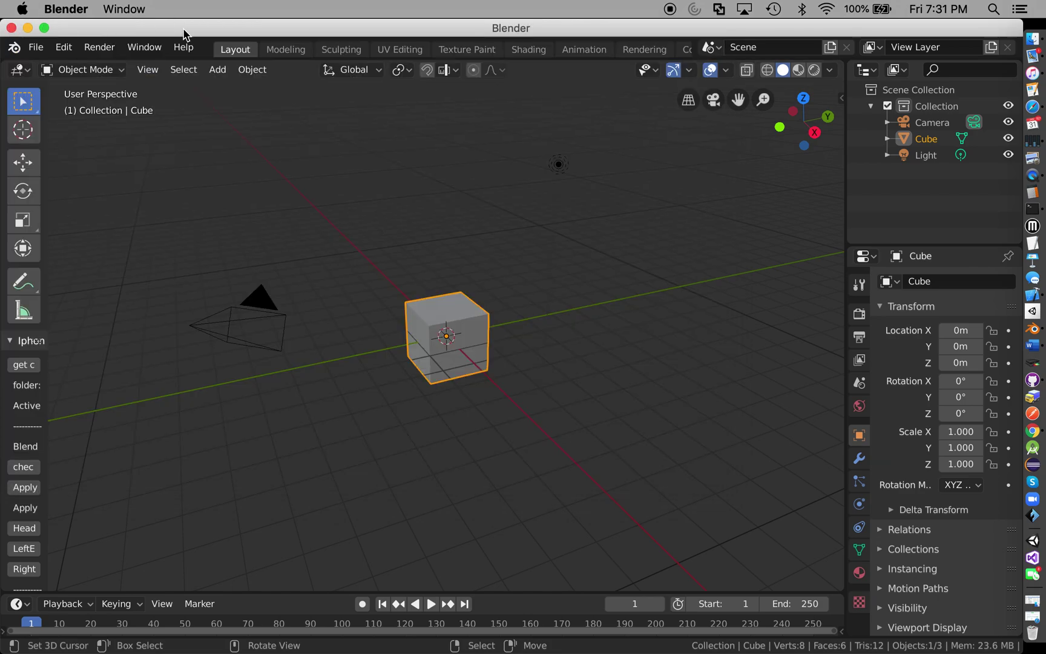
- Widen the tool shelf to reveal the Iphone Motion Capture panel and start choosing its capture folder
scroll(367, 215, down, 5)
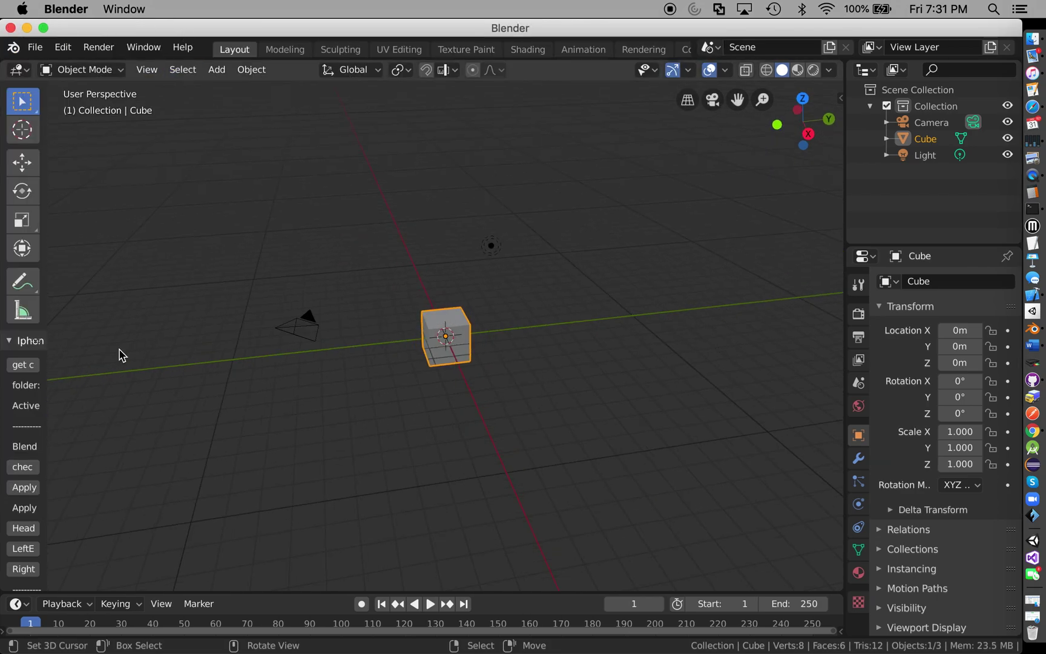
drag(44, 367, 228, 375)
scroll(102, 404, down, 1)
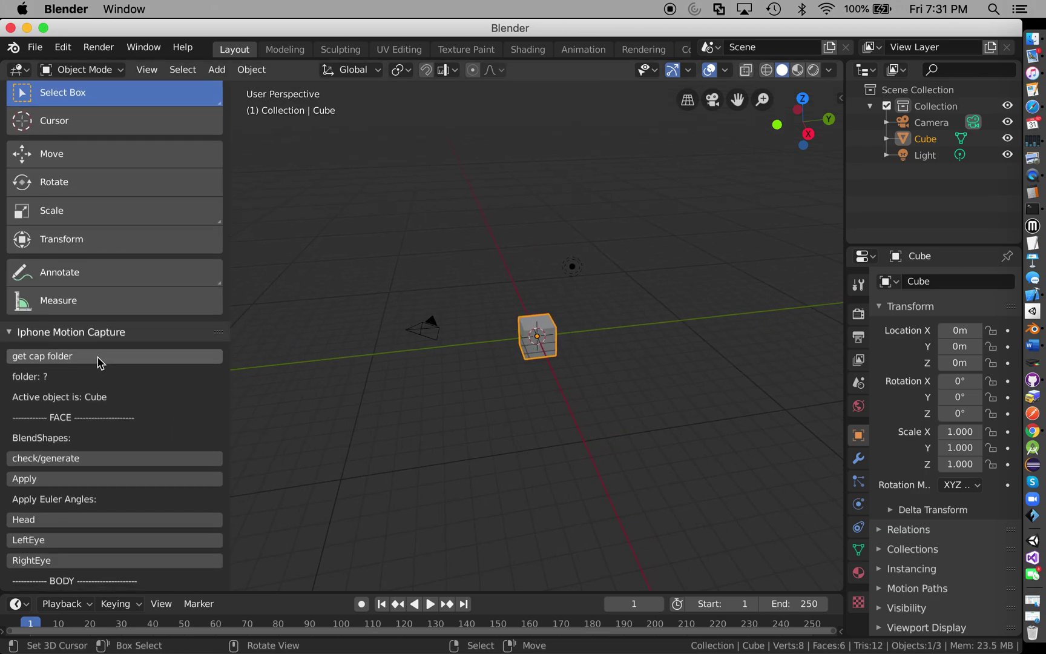
click(100, 357)
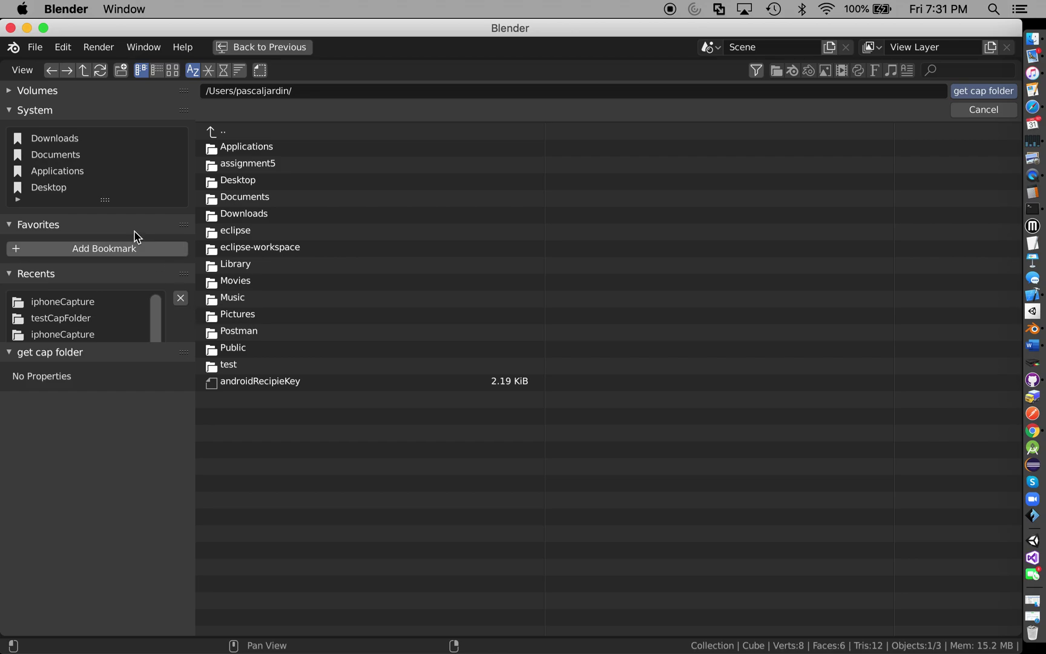
- Browse to Downloads/iphoneCaptureAddon-master-2/testCapFolder as the capture folder
click(74, 140)
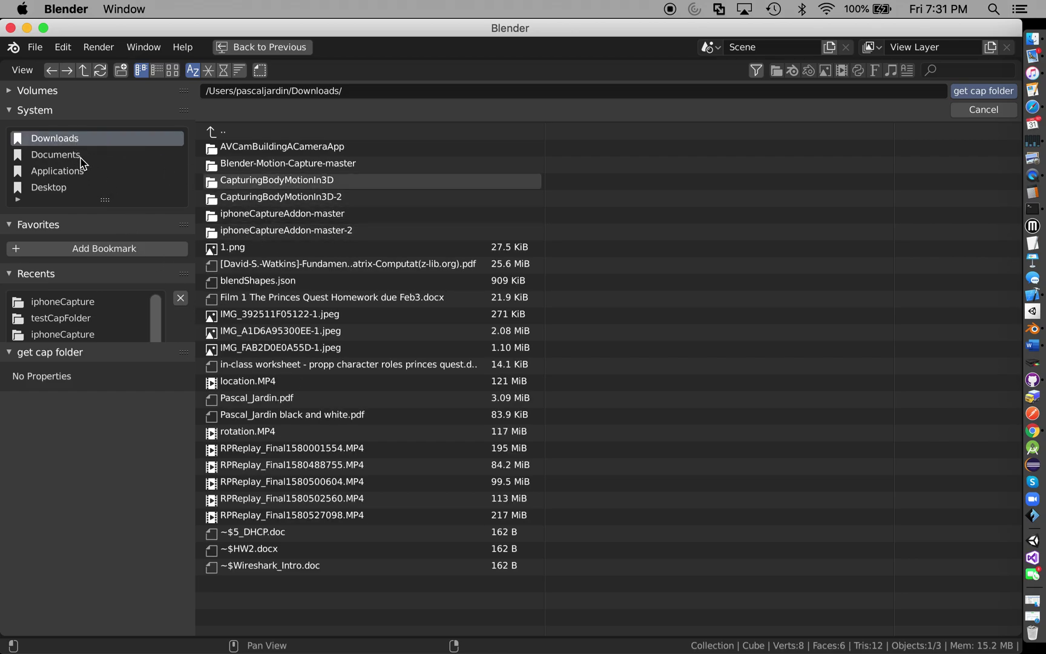
double_click(300, 232)
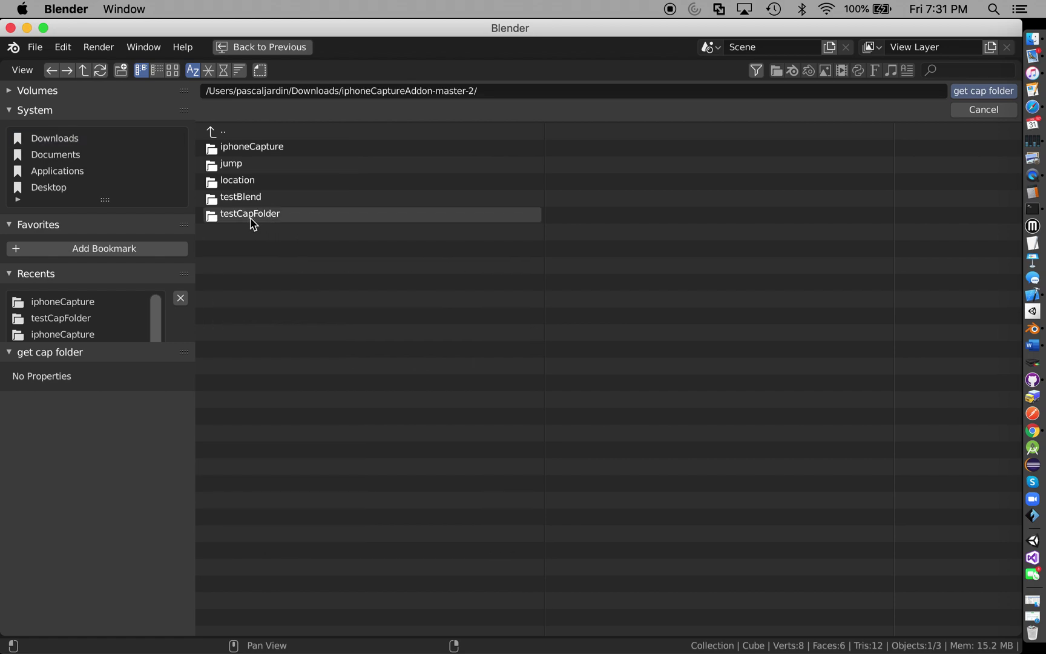
double_click(267, 151)
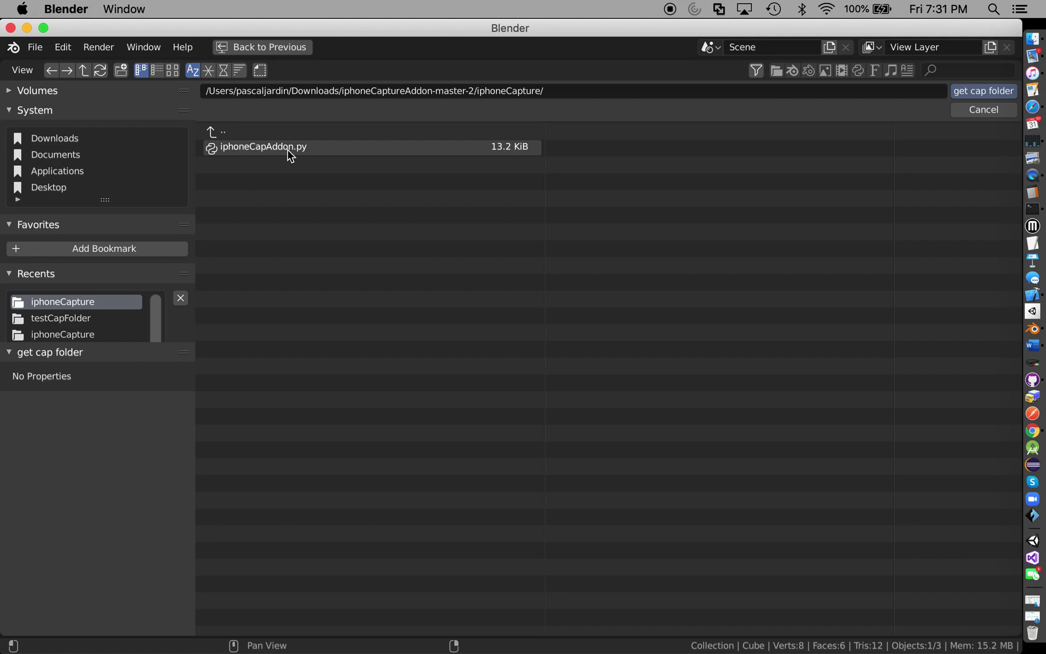
double_click(218, 132)
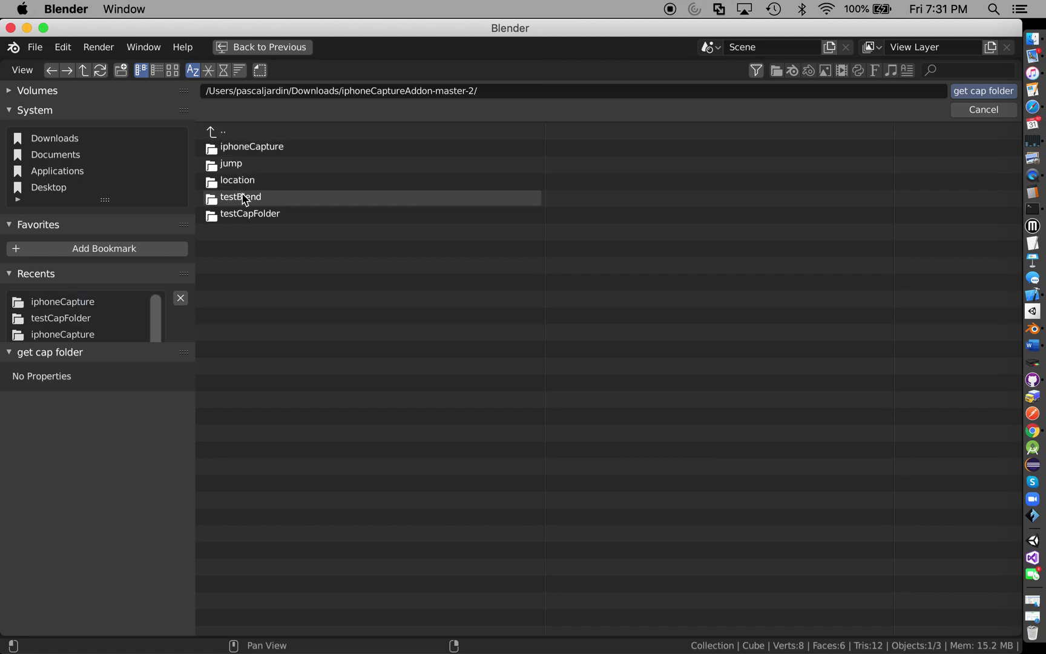
double_click(259, 213)
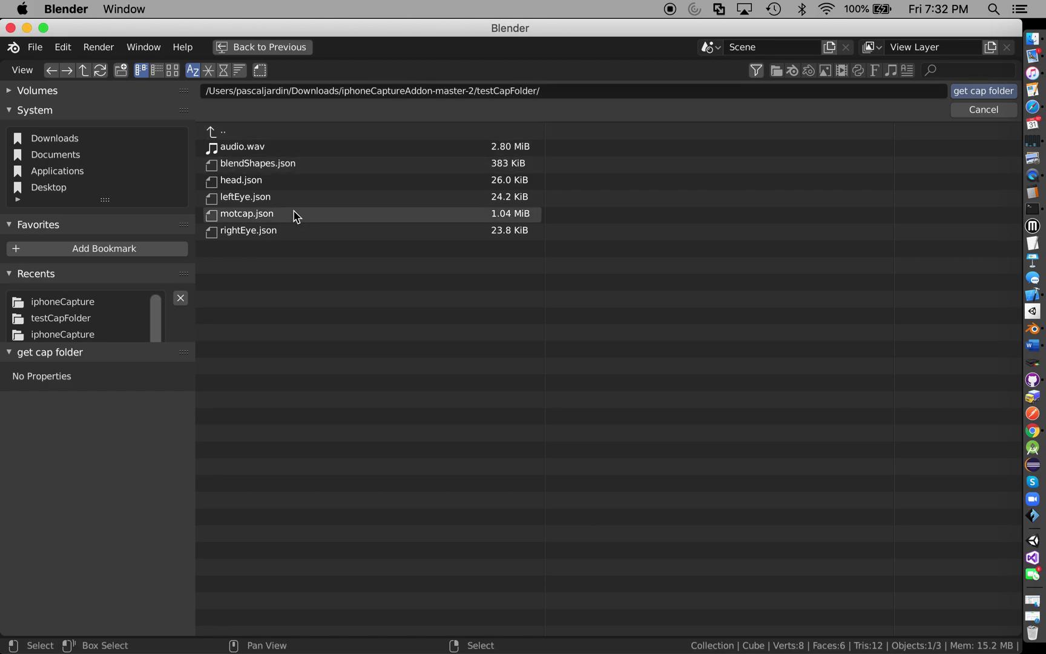
click(975, 92)
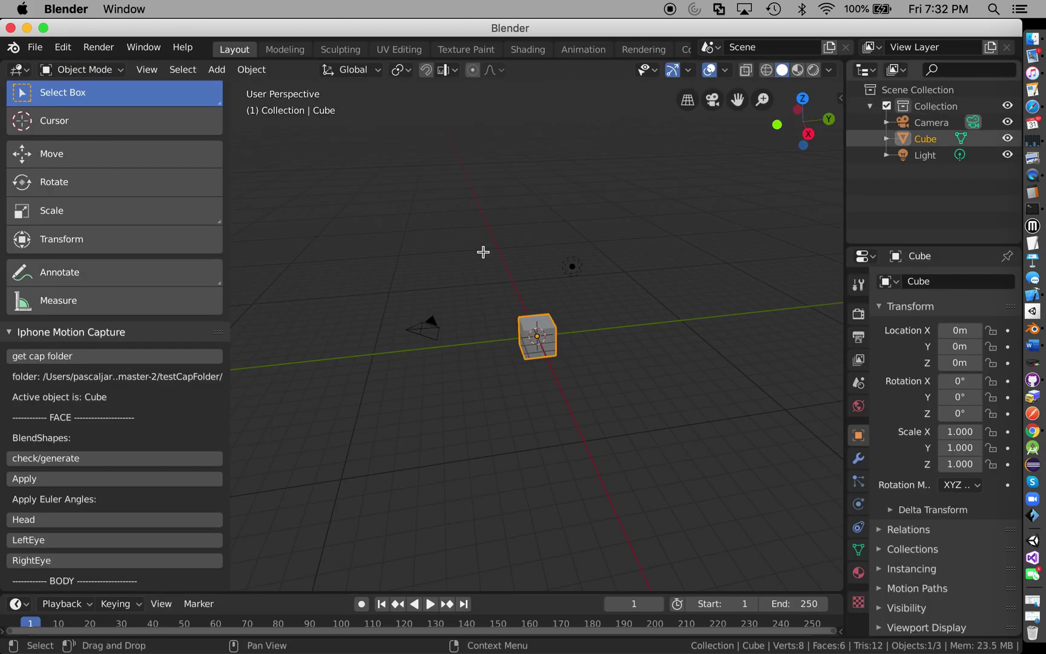
scroll(204, 419, down, 1)
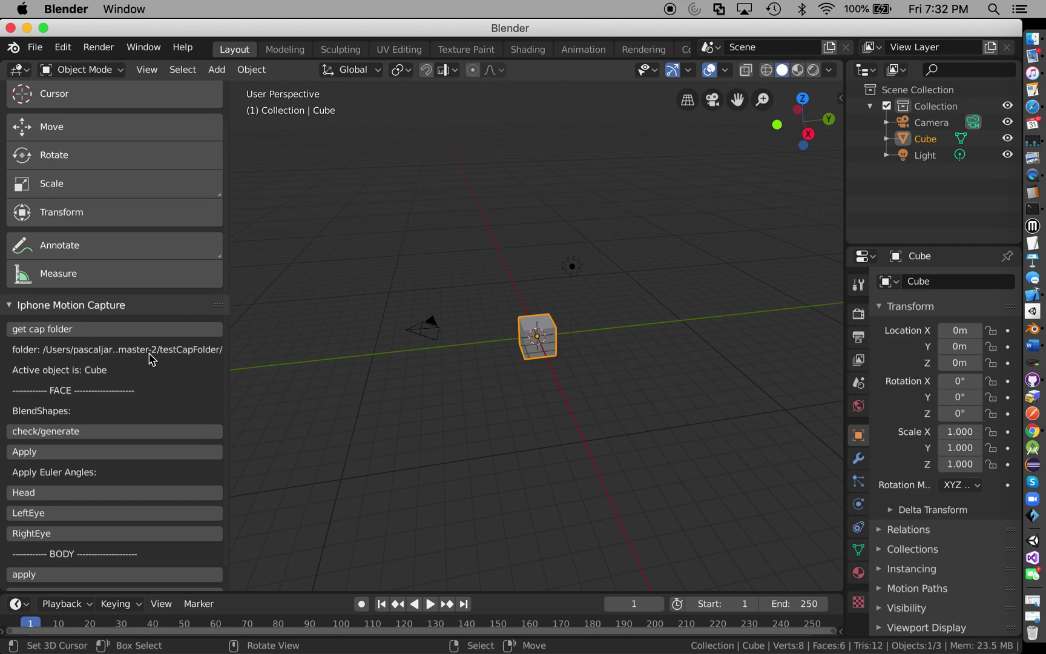
scroll(151, 358, down, 1)
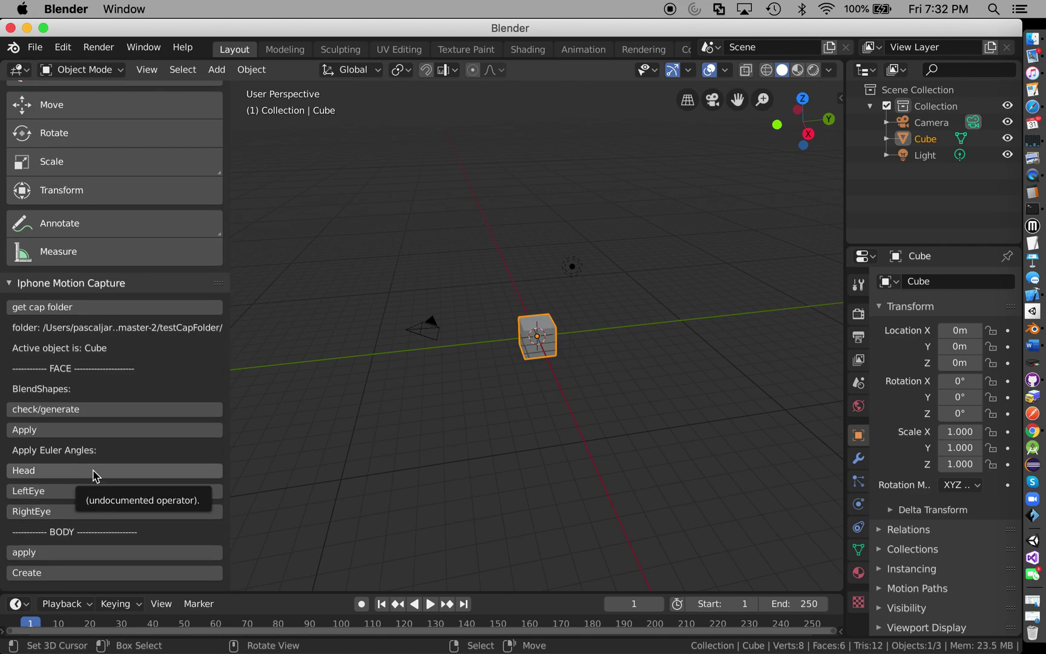
scroll(93, 471, up, 1)
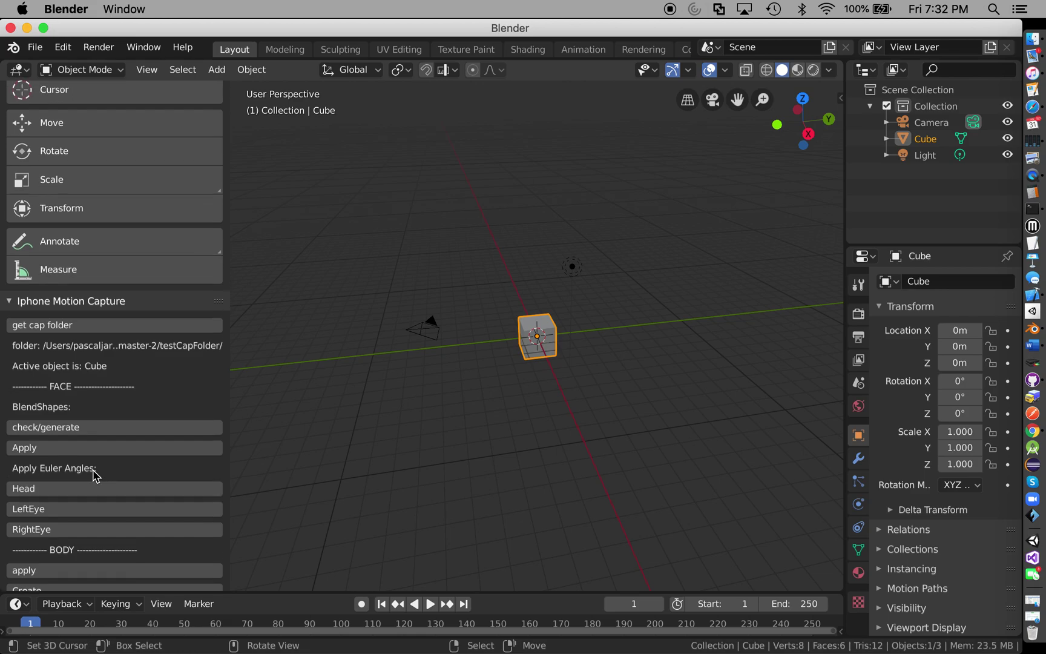
scroll(94, 473, down, 1)
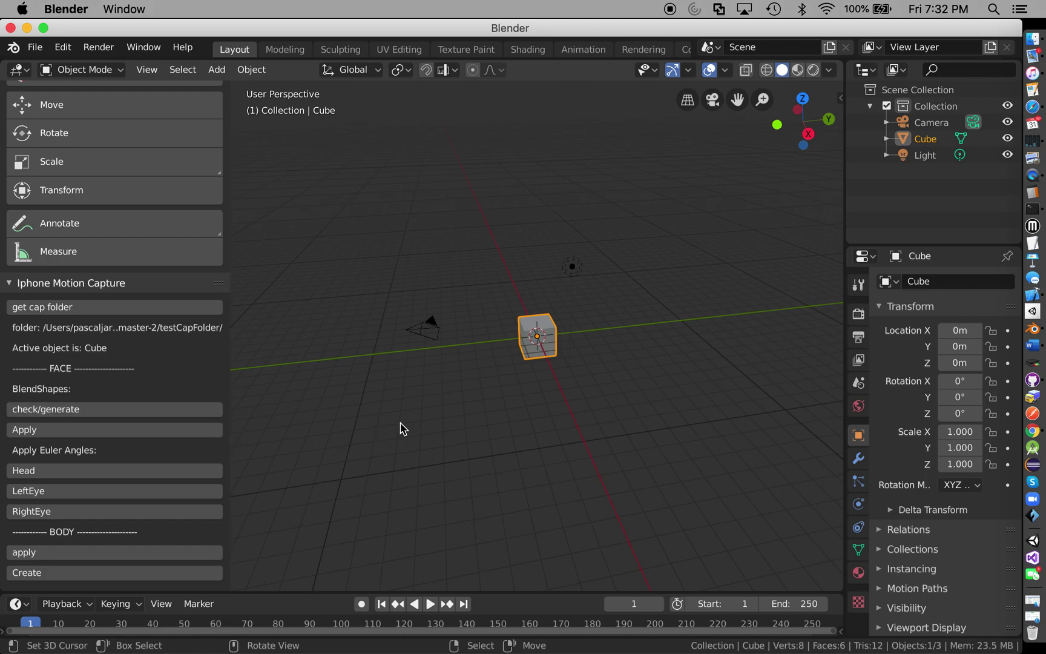
key(a)
key(alt+a)
key(a)
click(529, 362)
middle_drag(528, 355, 540, 427)
scroll(540, 425, up, 10)
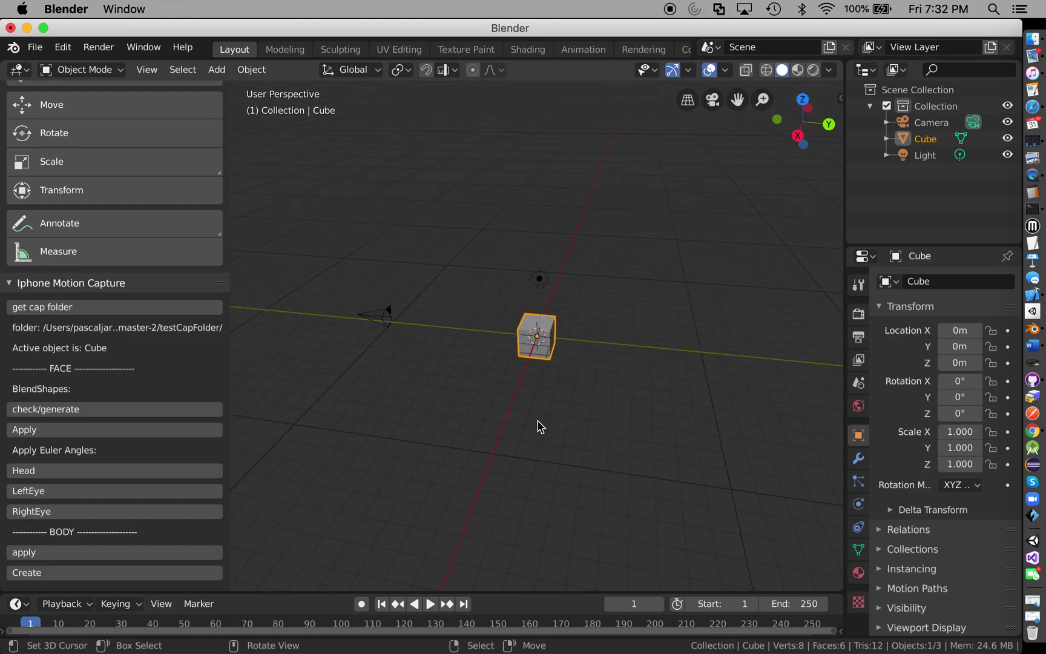
scroll(538, 422, up, 3)
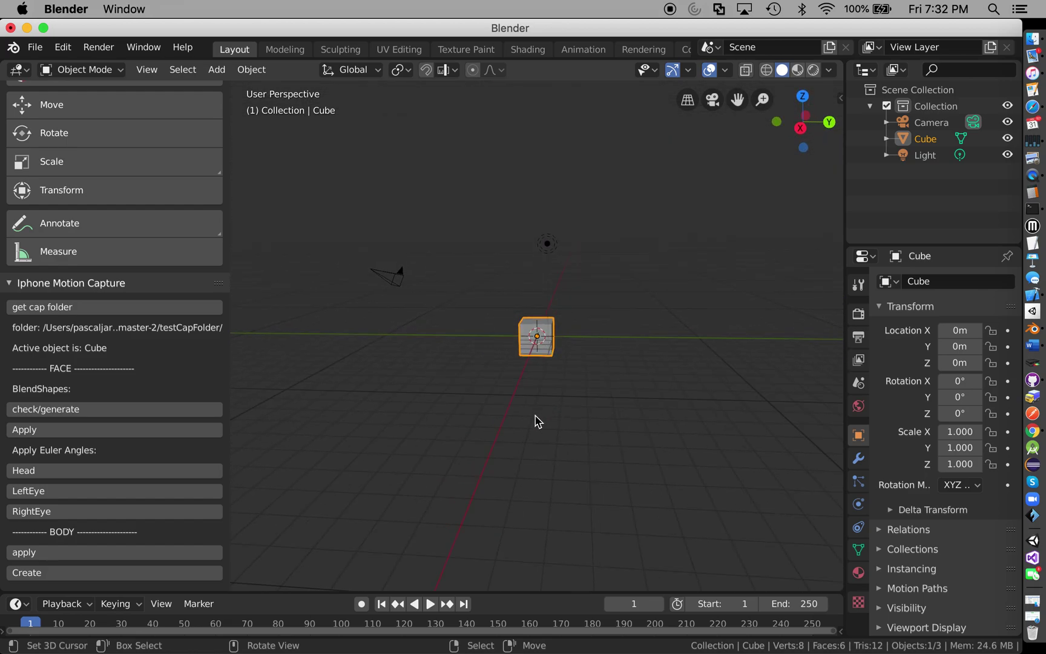
- Create the motoSkel armature and jointCustomShape sphere, then delete the default cube
click(51, 573)
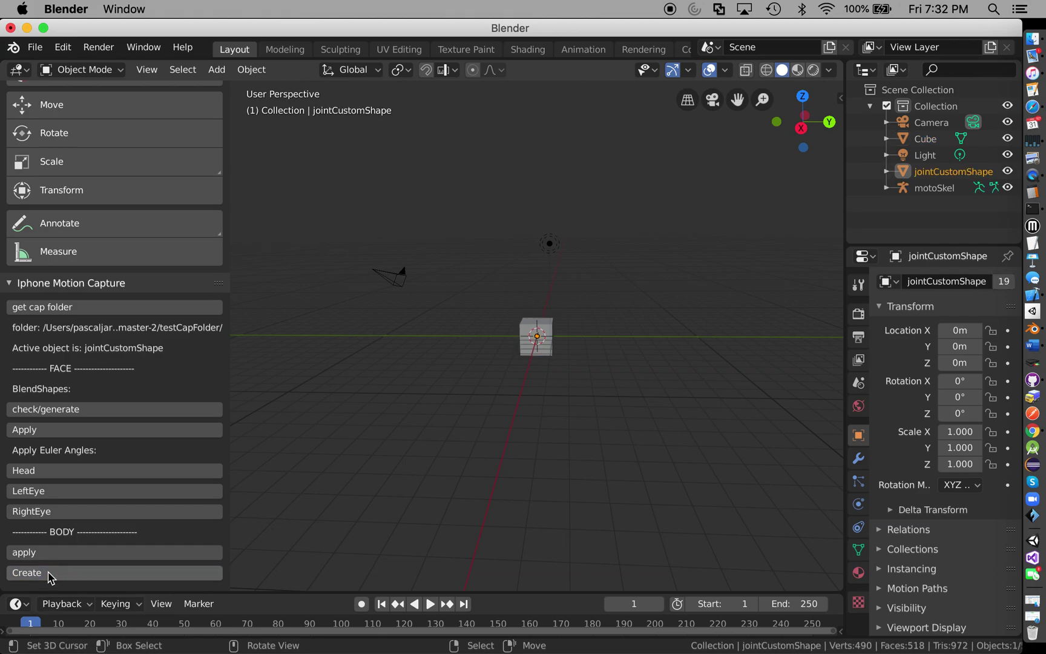
click(532, 359)
key(x)
click(528, 359)
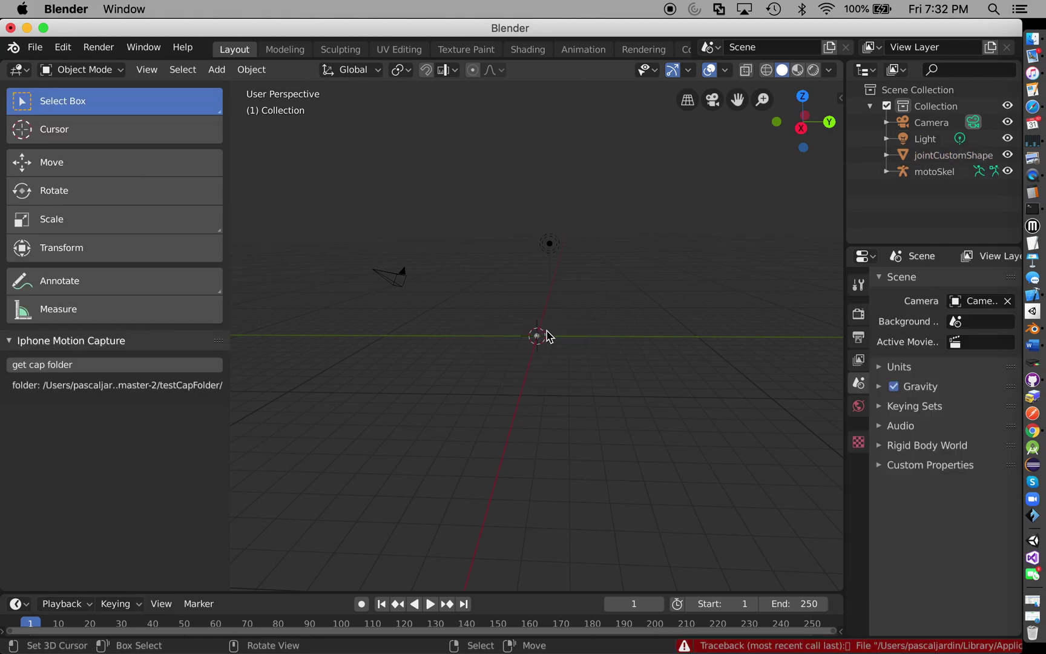
- Move the jointCustomShape sphere away from the origin
drag(522, 332, 588, 392)
shift+middle_drag(556, 363, 502, 290)
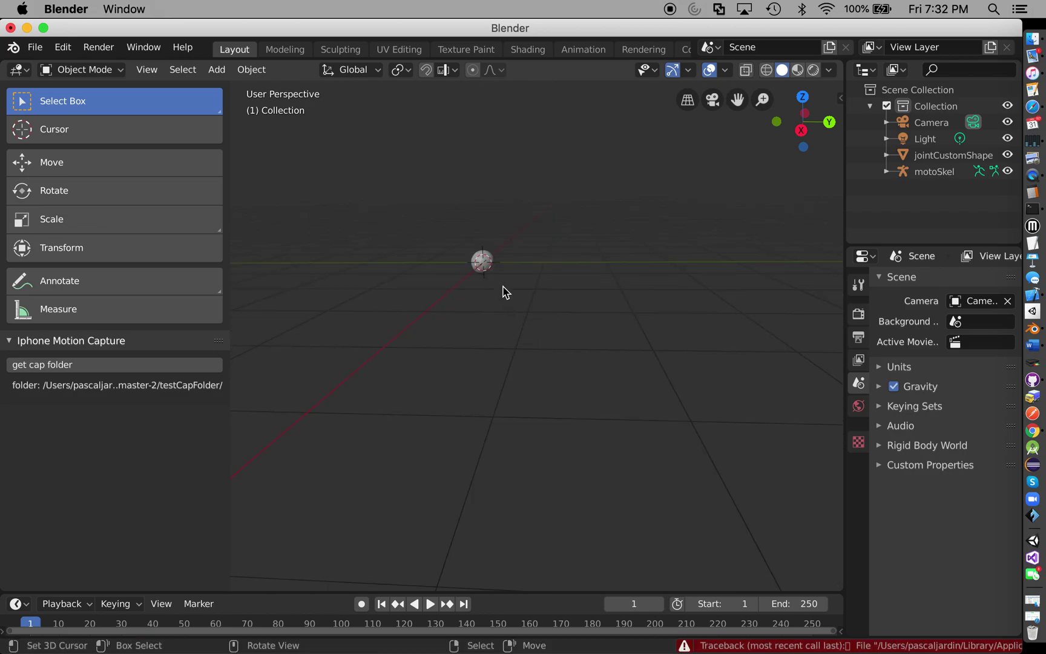
key(g)
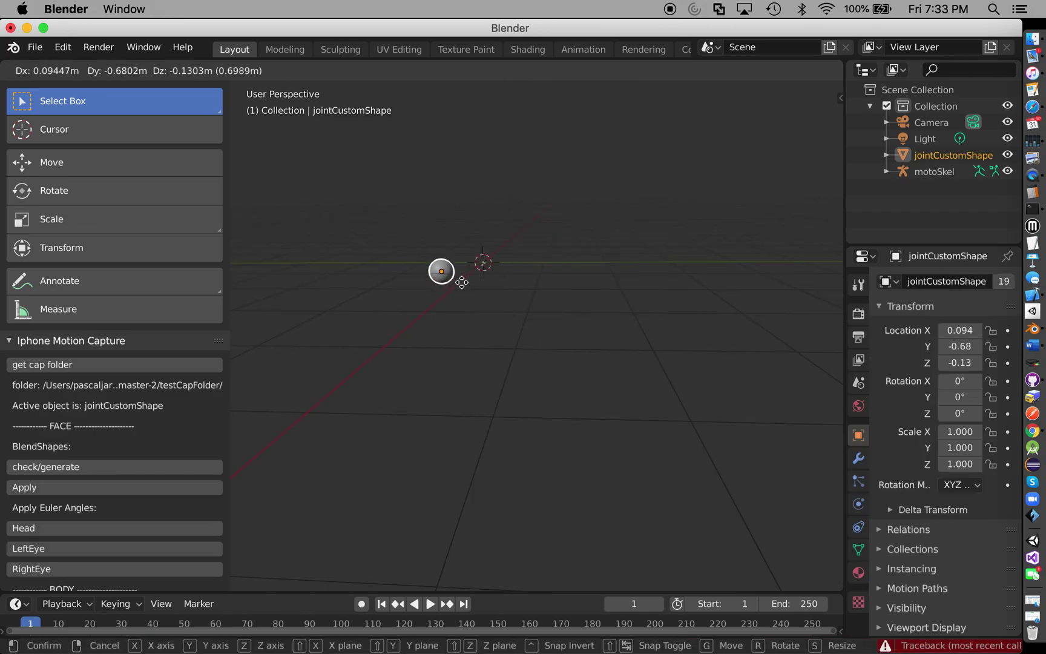
click(421, 283)
- Box-select the motoSkel armature at the origin so the capture panel shows it active
scroll(448, 273, down, 6)
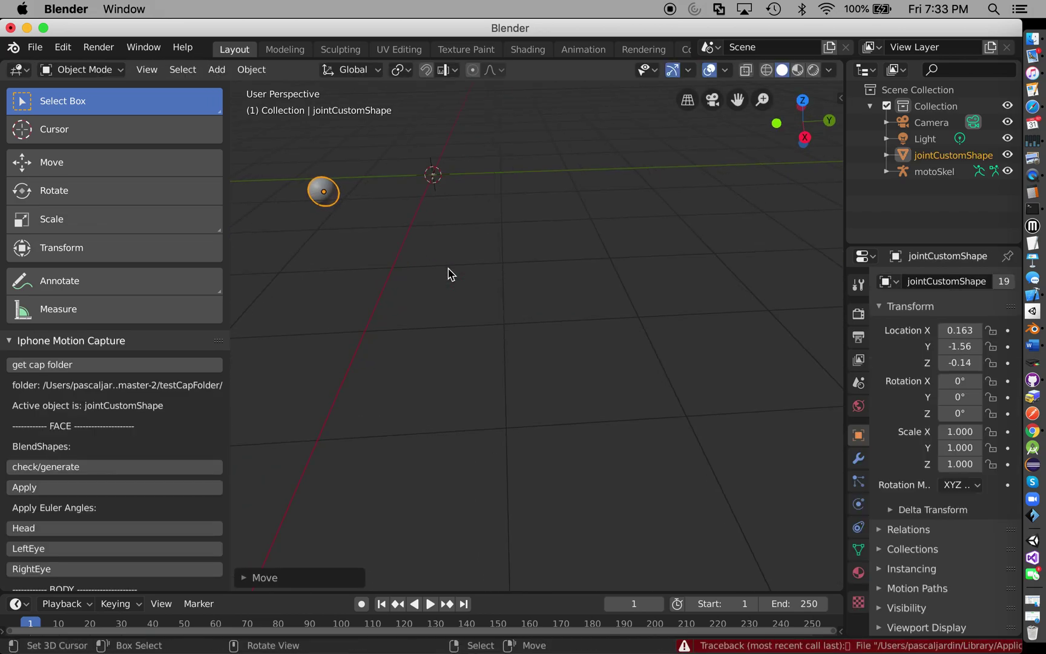
scroll(448, 273, up, 6)
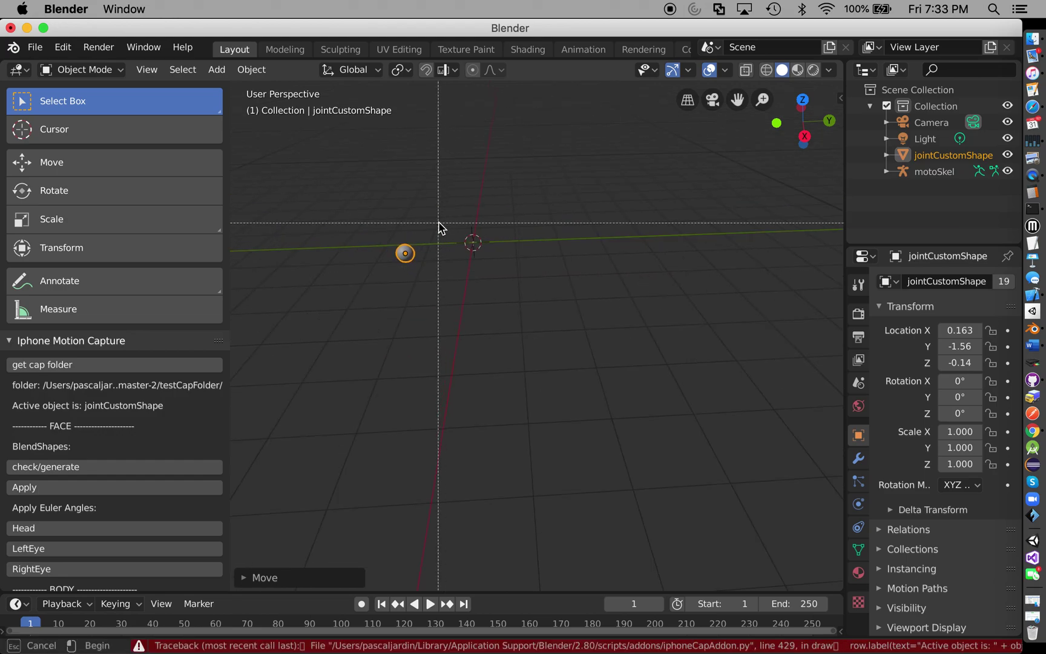
drag(438, 223, 467, 252)
scroll(467, 252, right, 5)
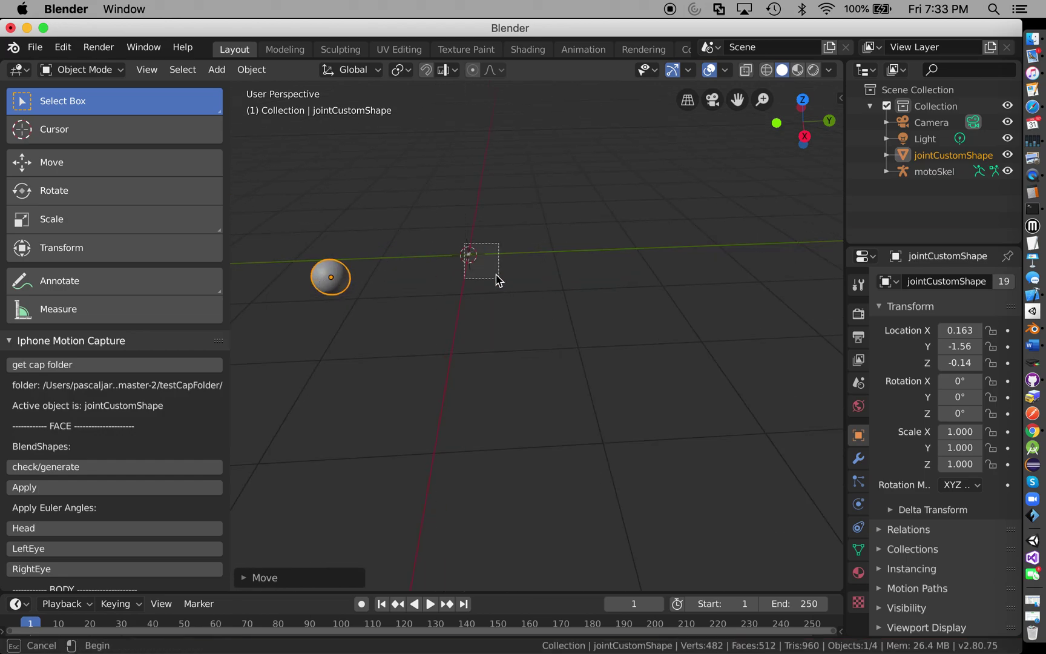
scroll(473, 260, right, 5)
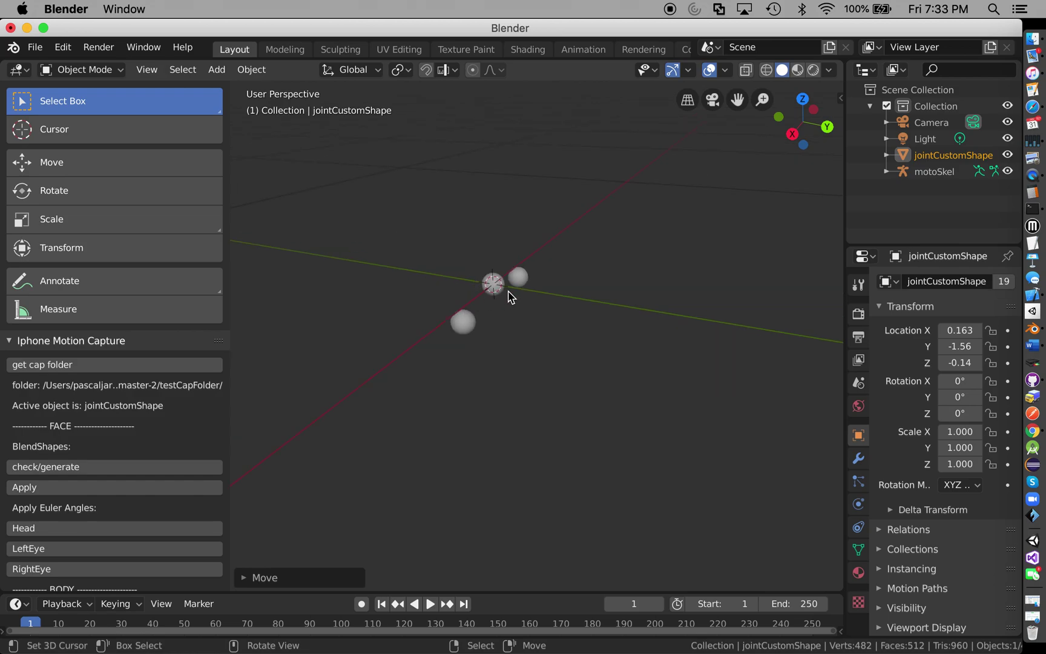
scroll(508, 295, right, 5)
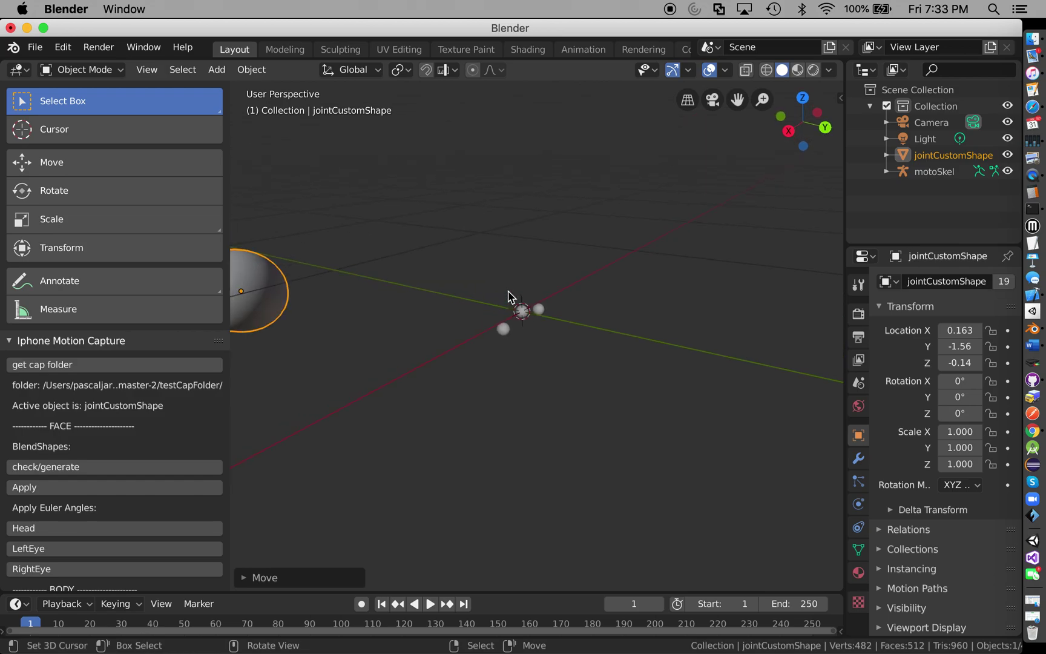
scroll(508, 296, right, 5)
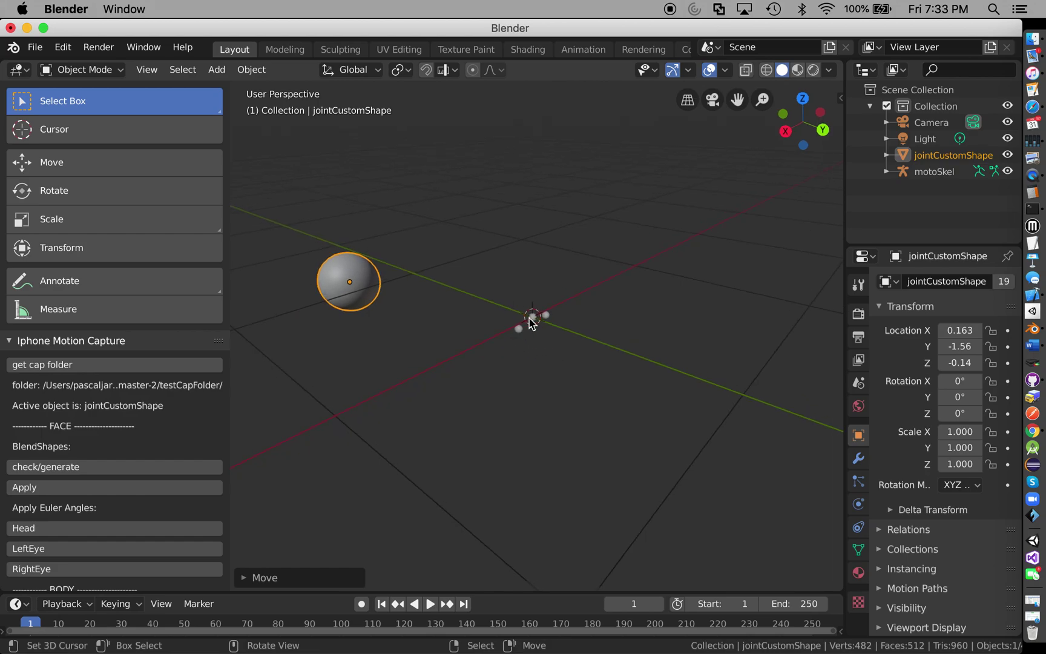
scroll(563, 319, right, 10)
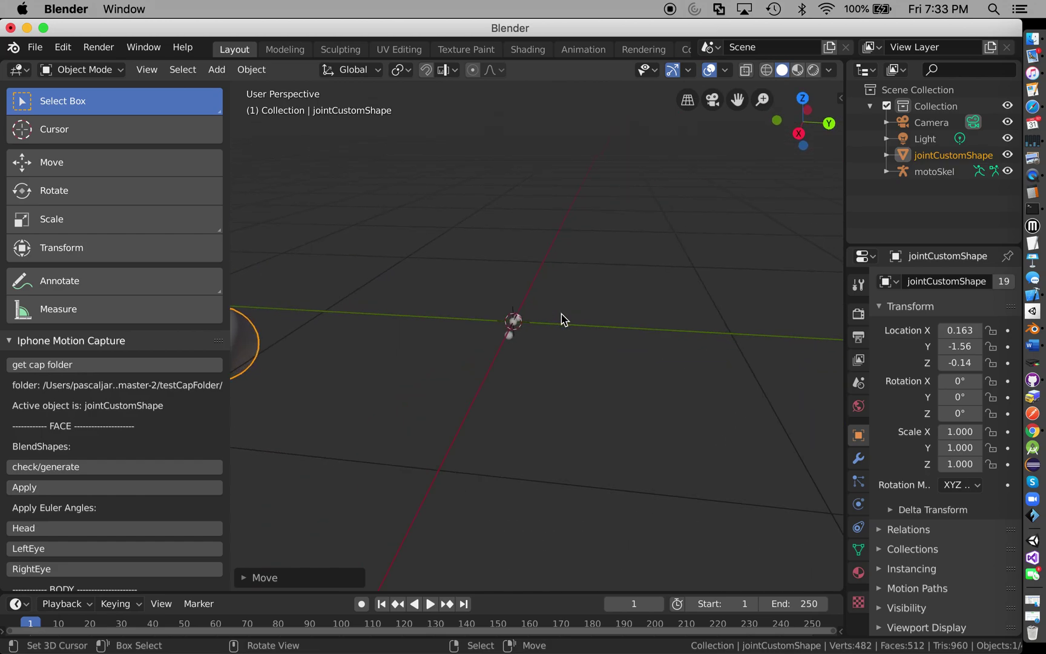
scroll(563, 319, right, 3)
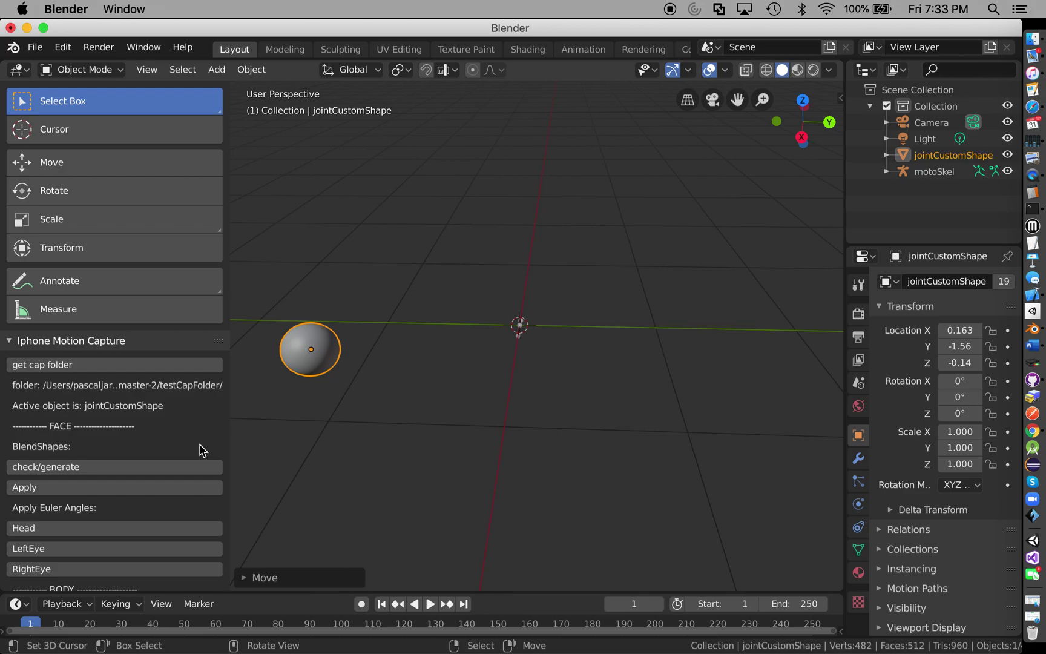
scroll(199, 449, down, 1)
- Select motoSkel and apply the BODY capture, keying its location and rotation
click(521, 333)
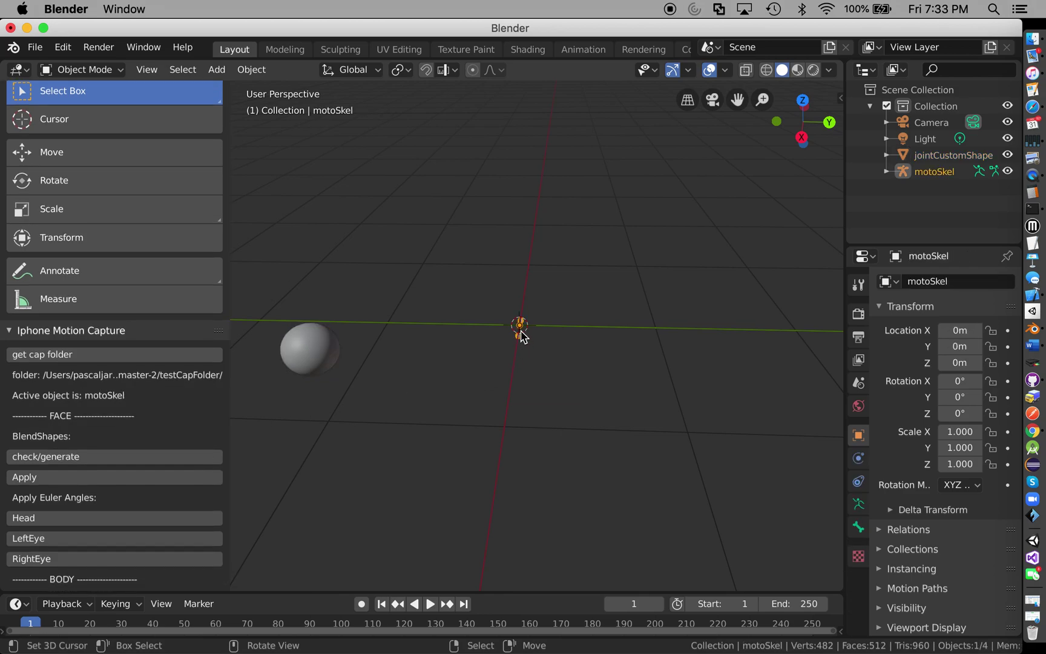
scroll(125, 516, down, 5)
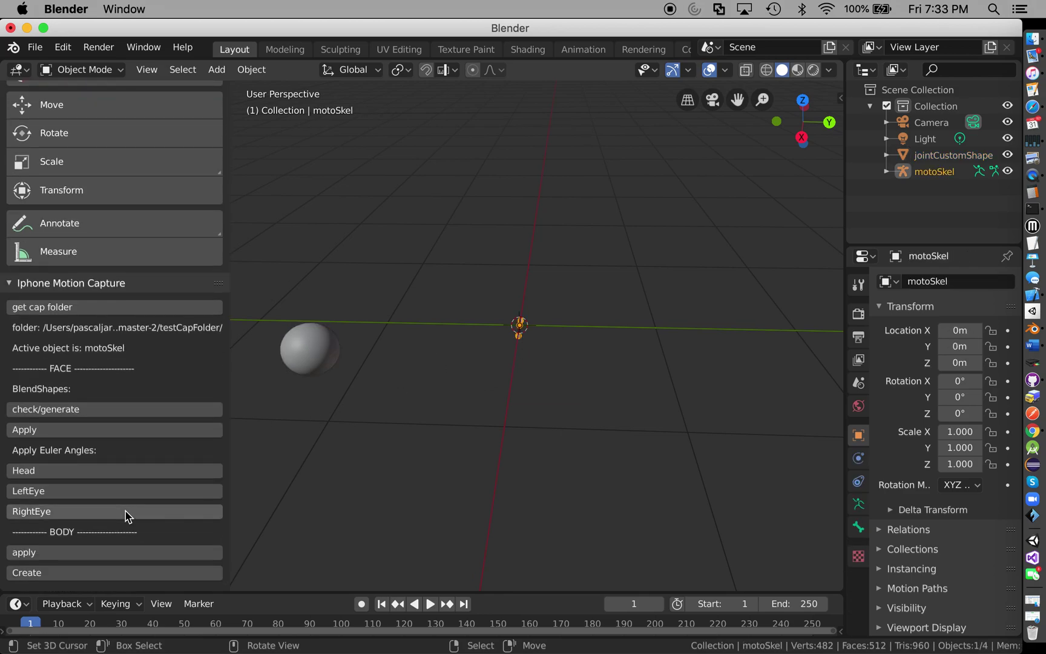
click(112, 555)
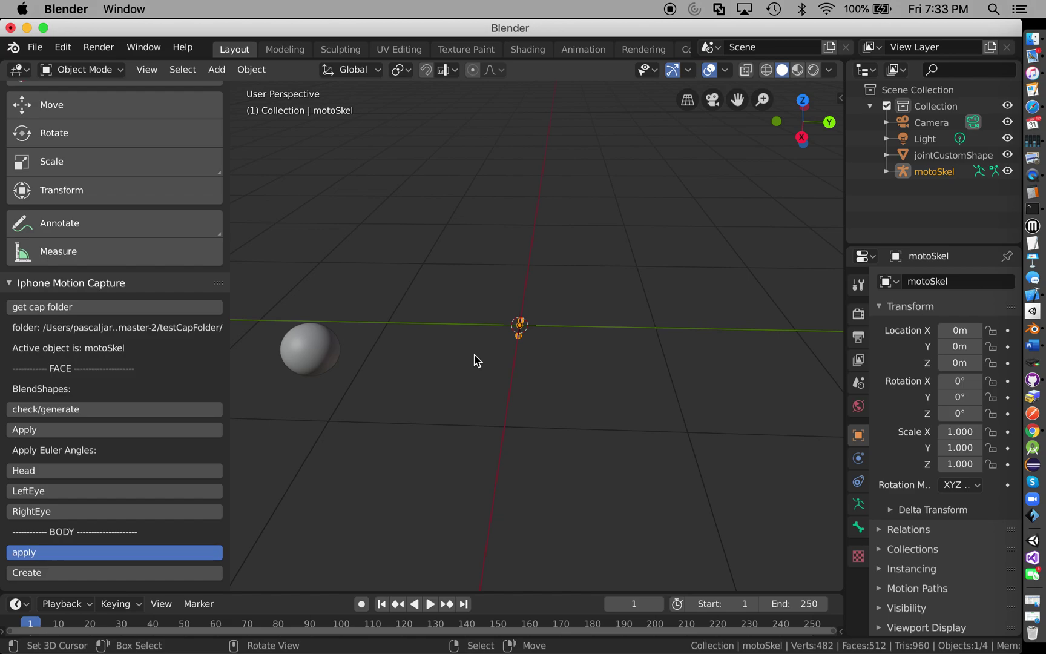
scroll(476, 359, right, 3)
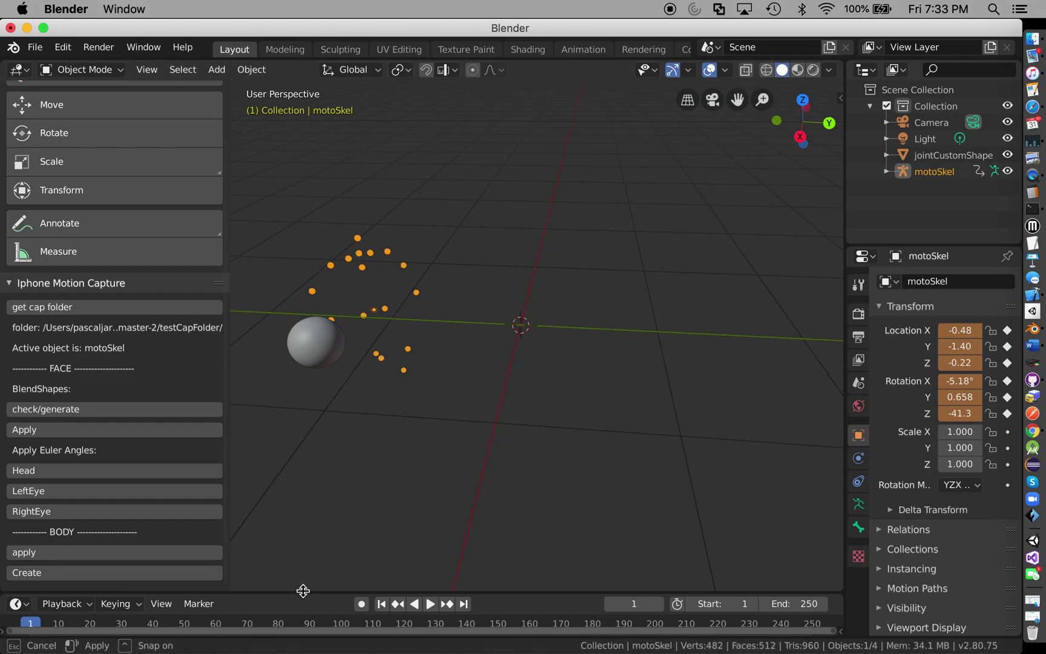
- Enlarge the timeline and raise the End frame from 250 to 1012
drag(302, 591, 300, 430)
scroll(302, 545, down, 8)
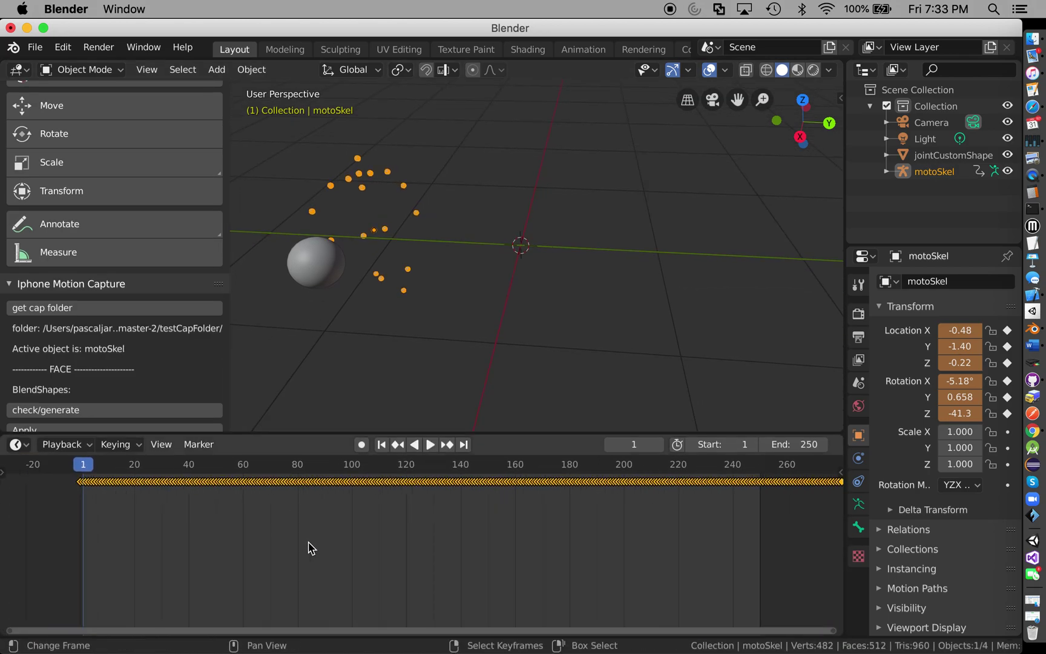
scroll(309, 548, down, 10)
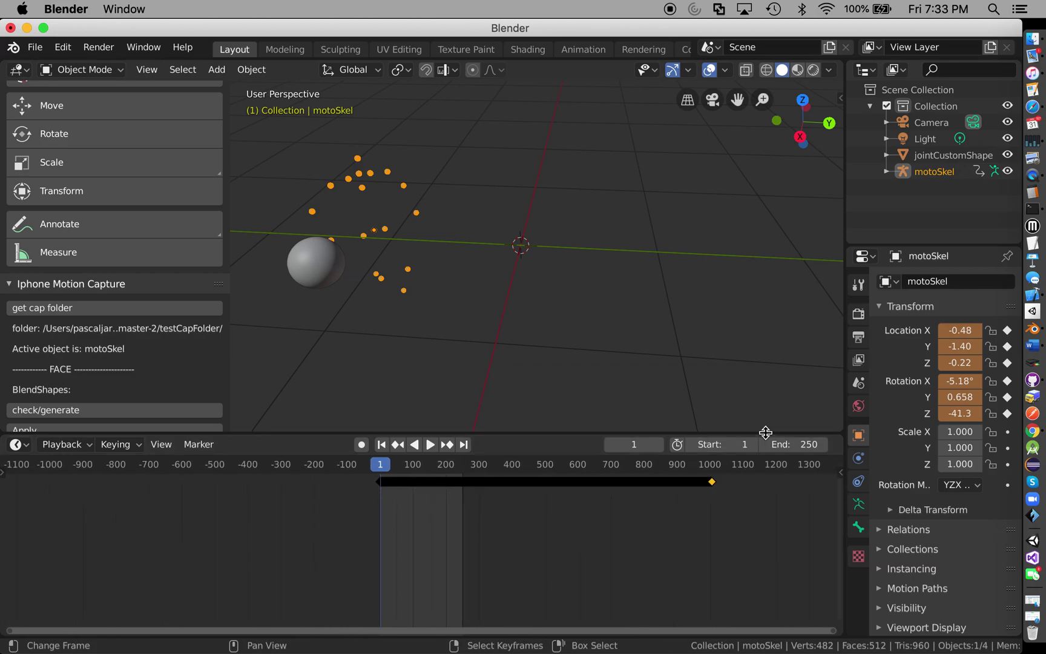
drag(795, 445, 877, 444)
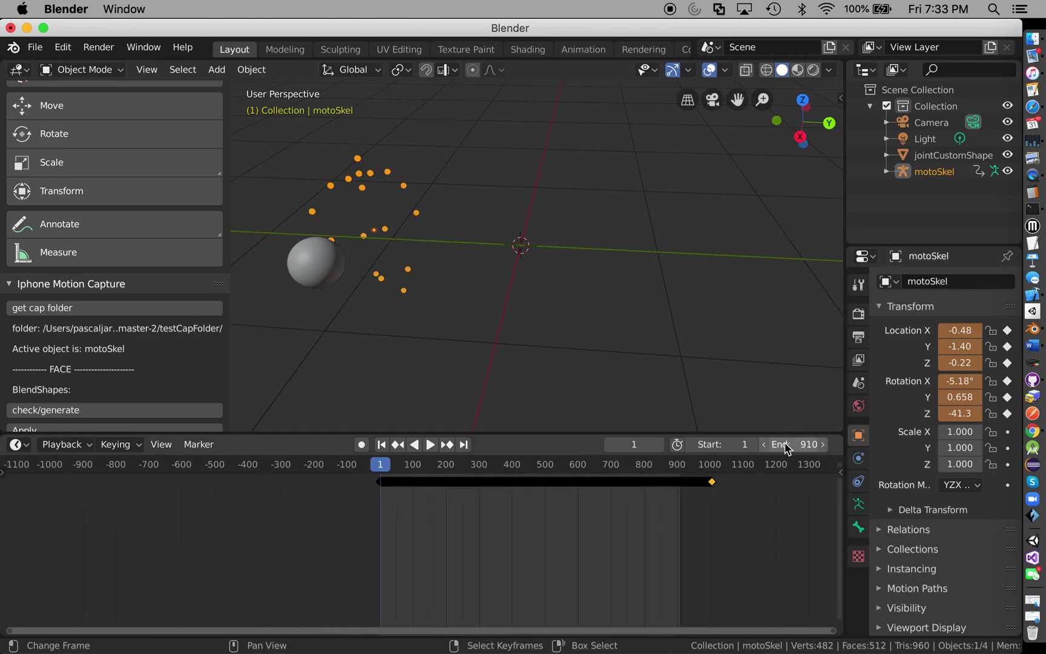
drag(786, 448, 817, 448)
- Orbit around the armature and play the captured animation from frame 0
middle_drag(581, 272, 639, 289)
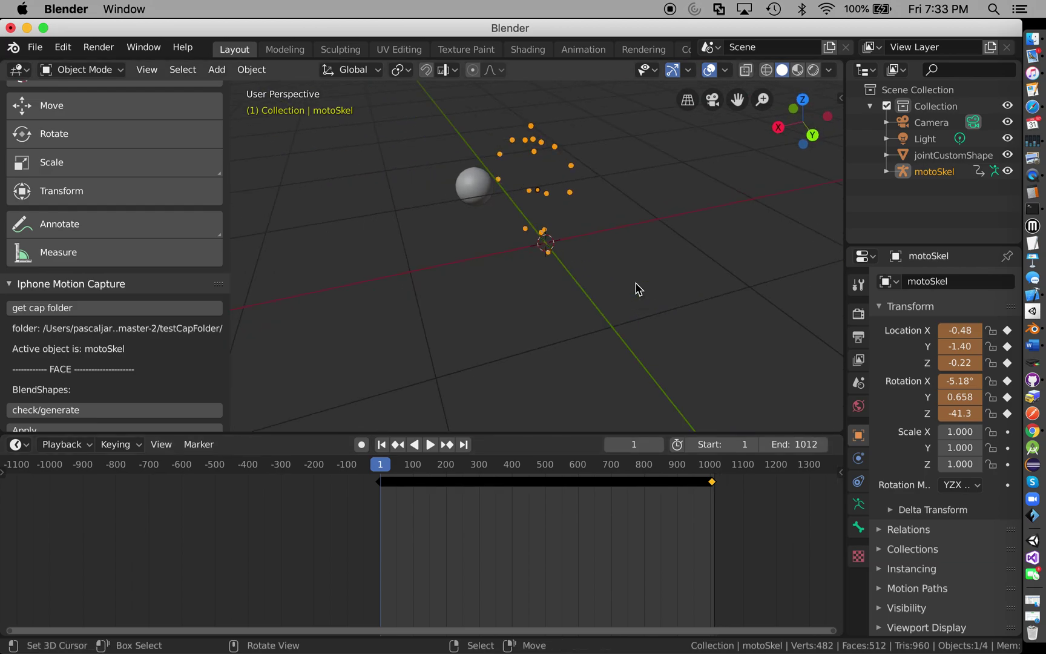
scroll(639, 289, left, 10)
key(space)
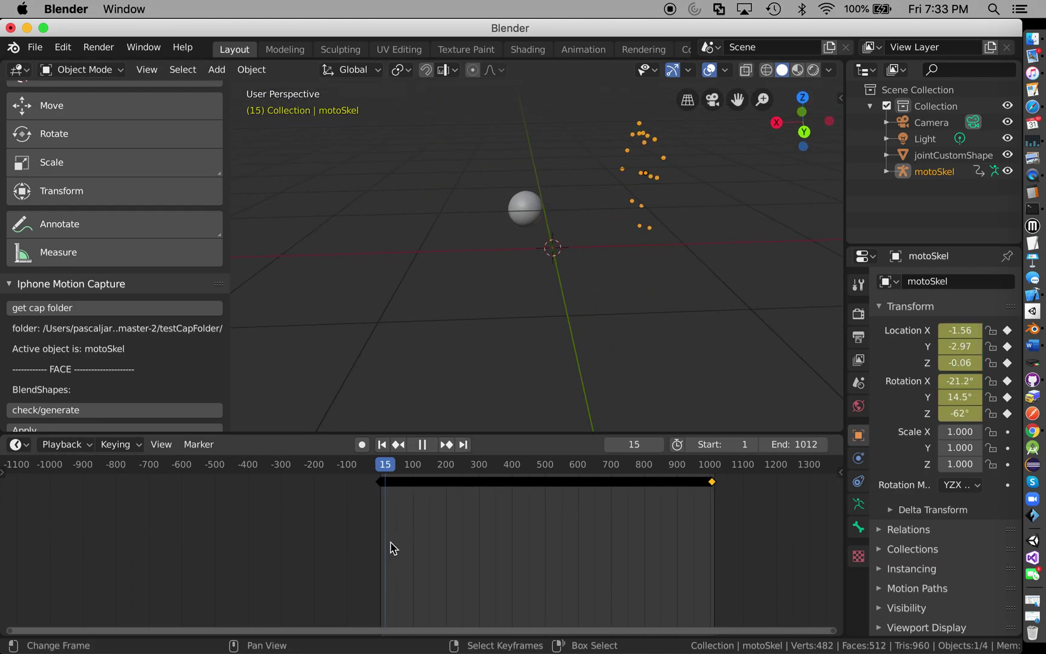
drag(394, 548, 348, 545)
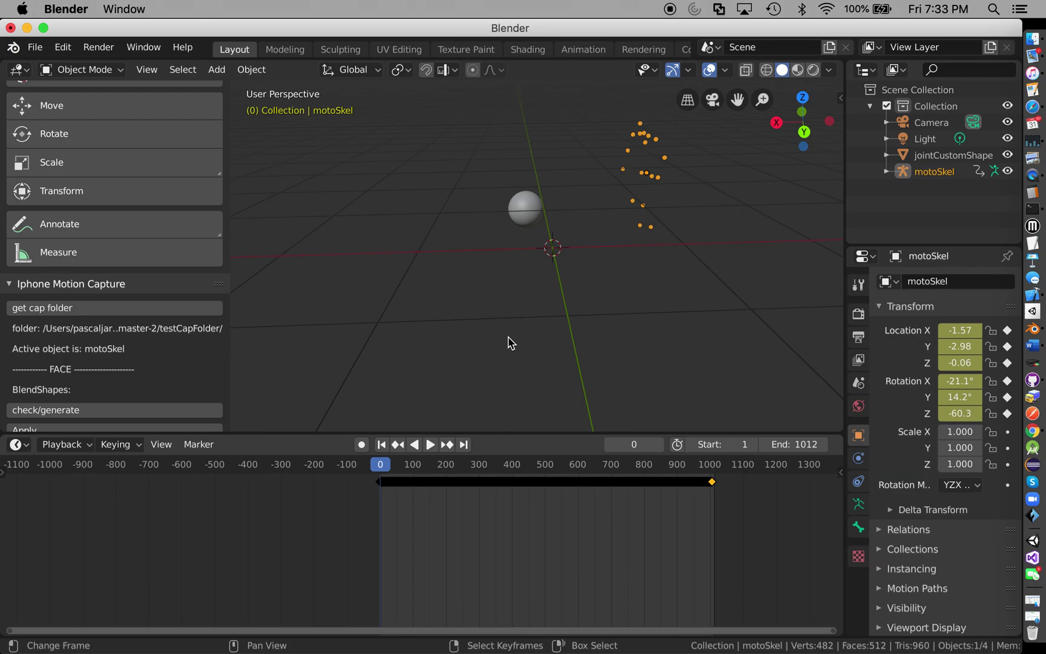
scroll(512, 343, left, 10)
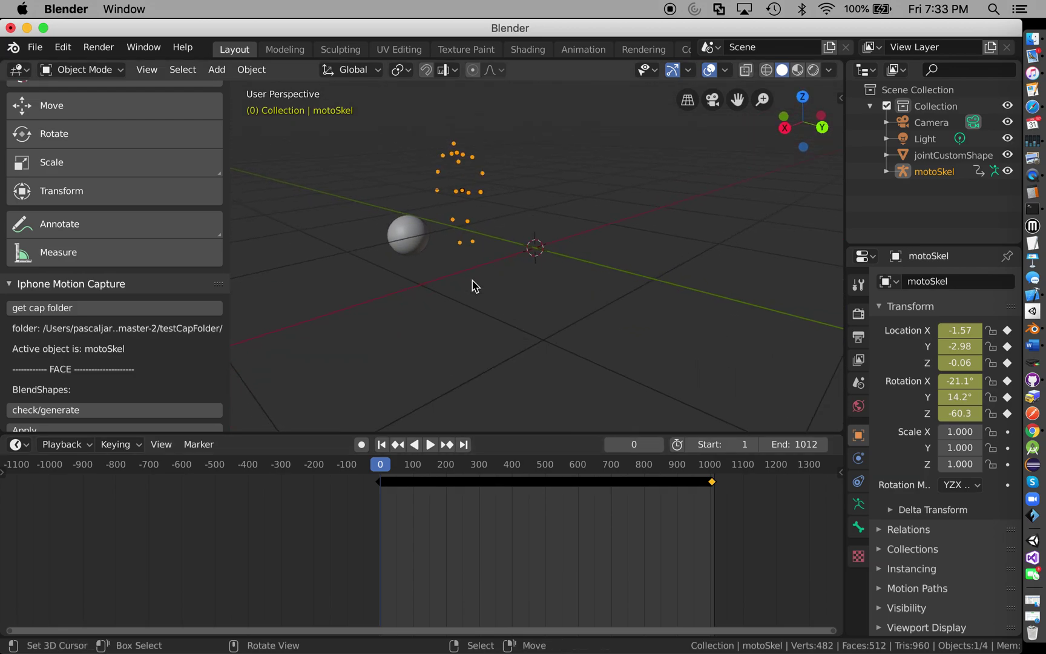
key(space)
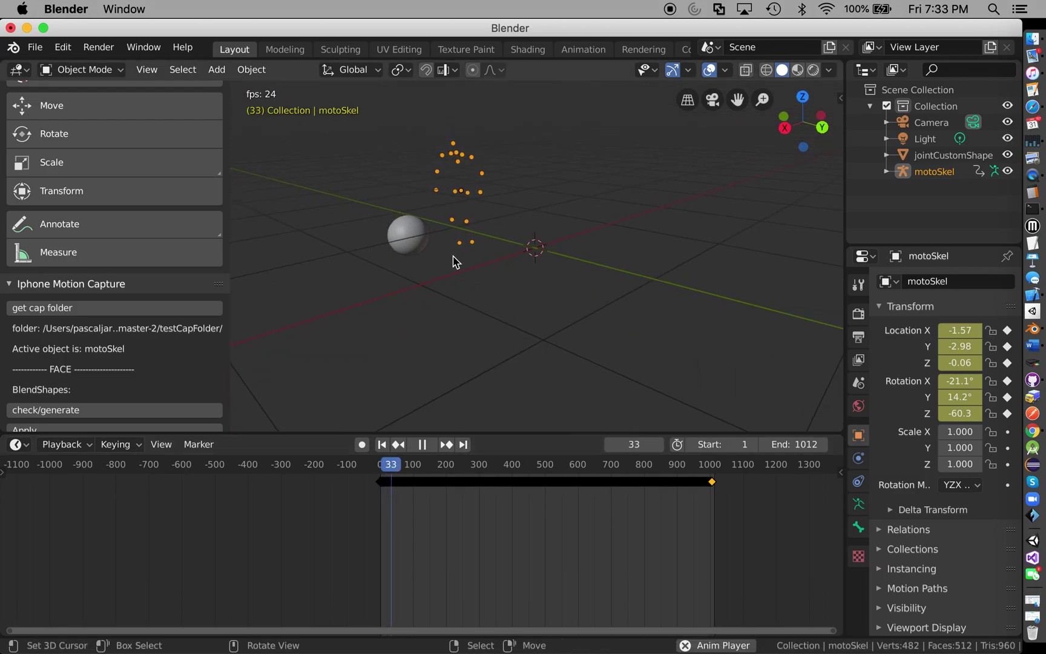
- Replay the animation from frame 0, stop at frame 84, and move Blender's window down
scroll(456, 264, left, 6)
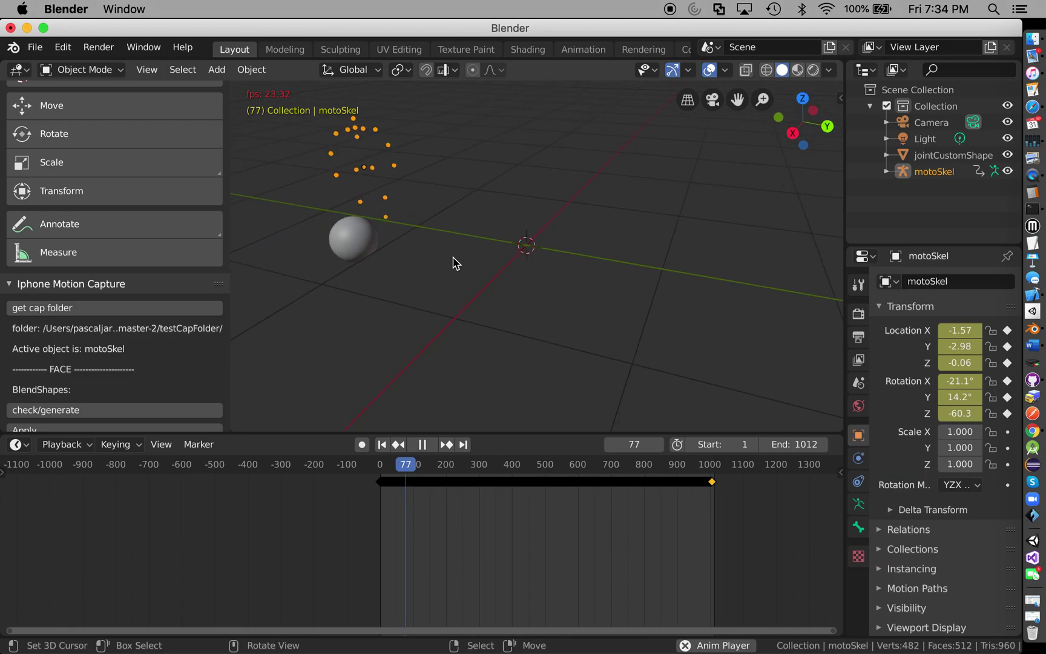
scroll(456, 264, left, 6)
key(space)
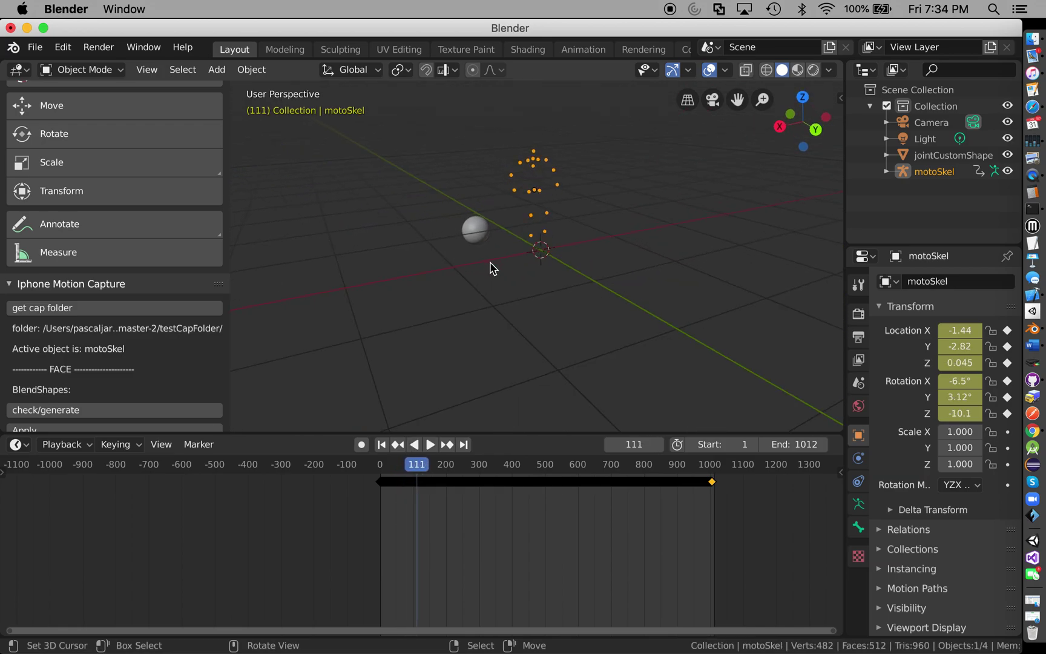
drag(426, 500, 411, 519)
key(space)
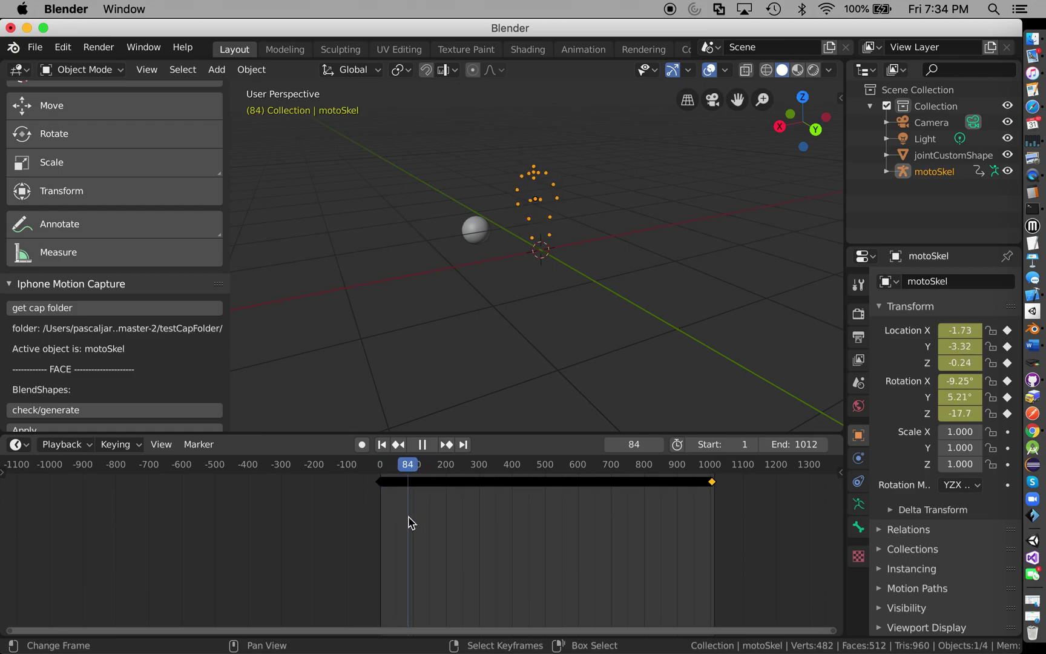
key(space)
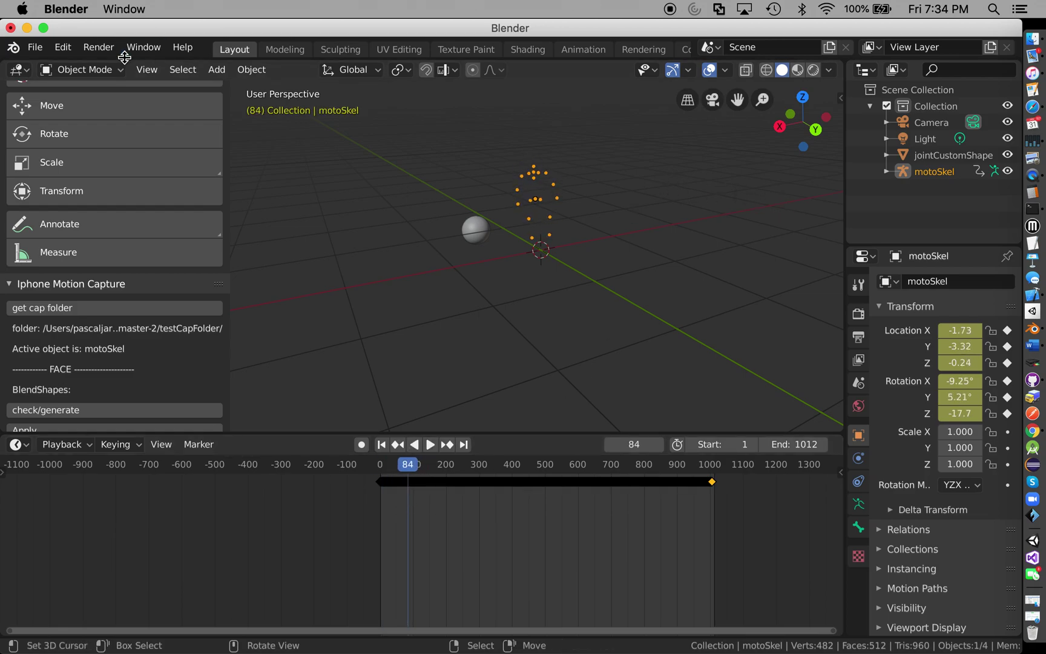
drag(120, 31, 291, 313)
- Open RPReplay_Final1580001554.MP4 from Downloads in QuickTime and skip to about 01:05
click(325, 120)
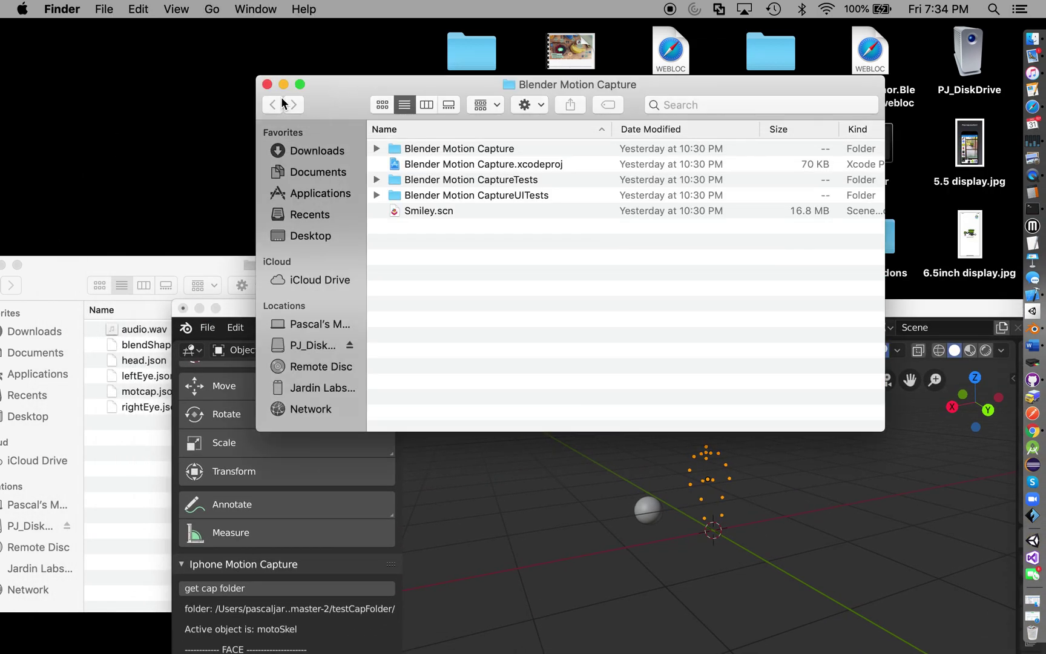
drag(37, 287, 99, 289)
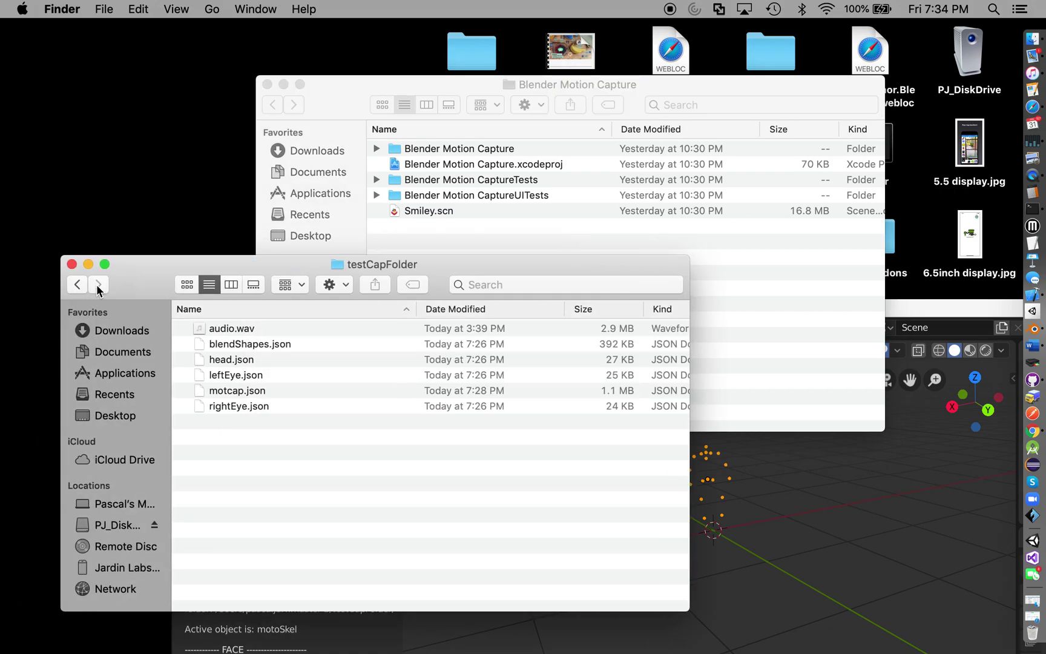
click(84, 289)
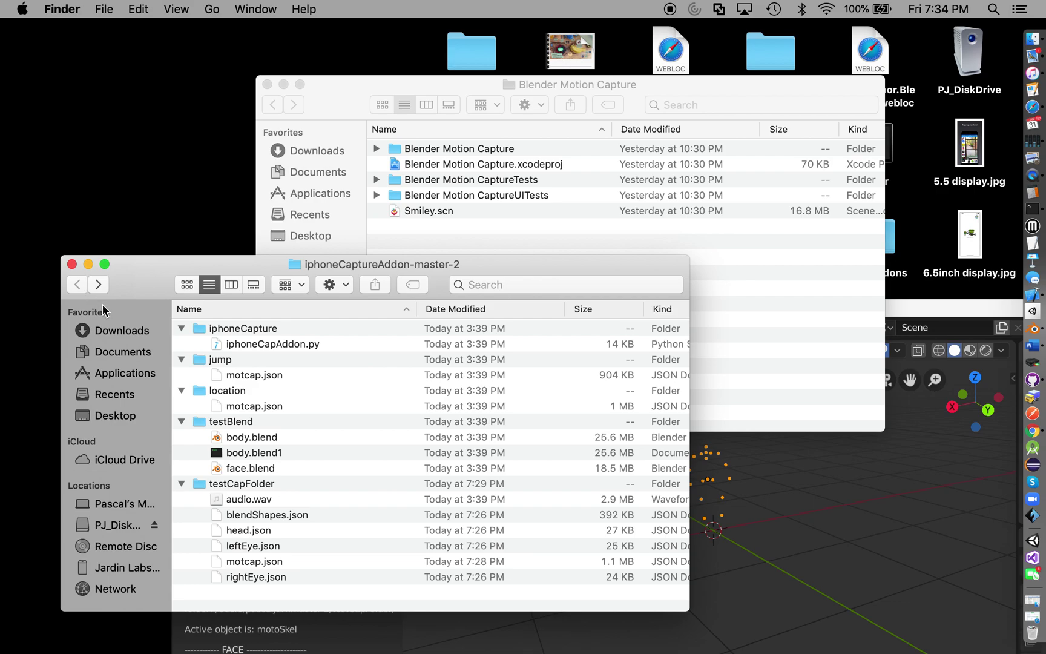
click(107, 327)
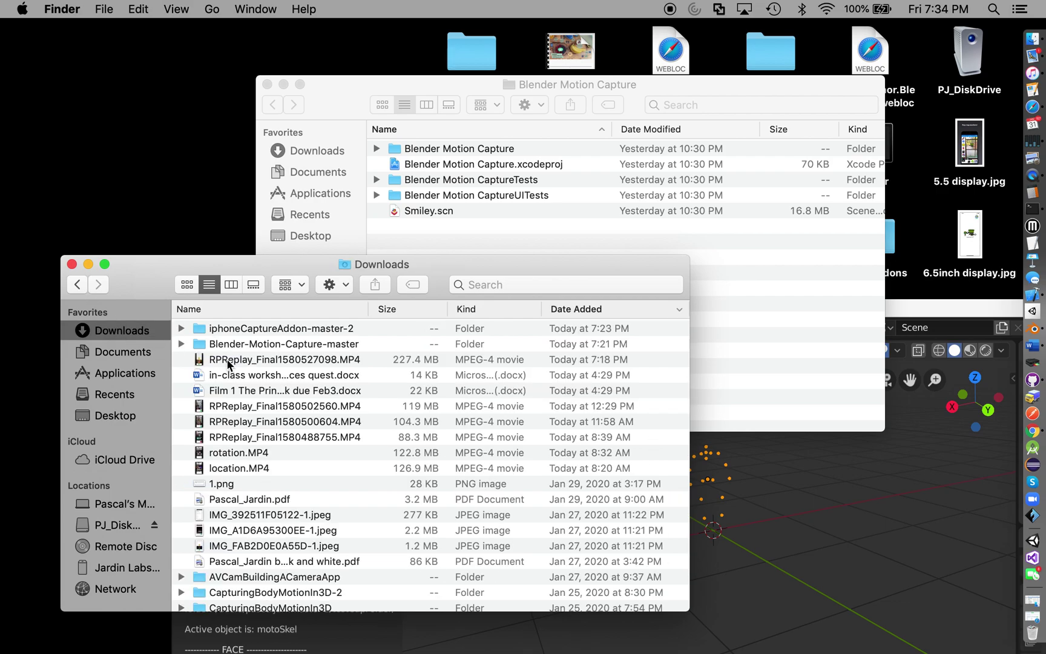
scroll(247, 574, down, 5)
double_click(273, 603)
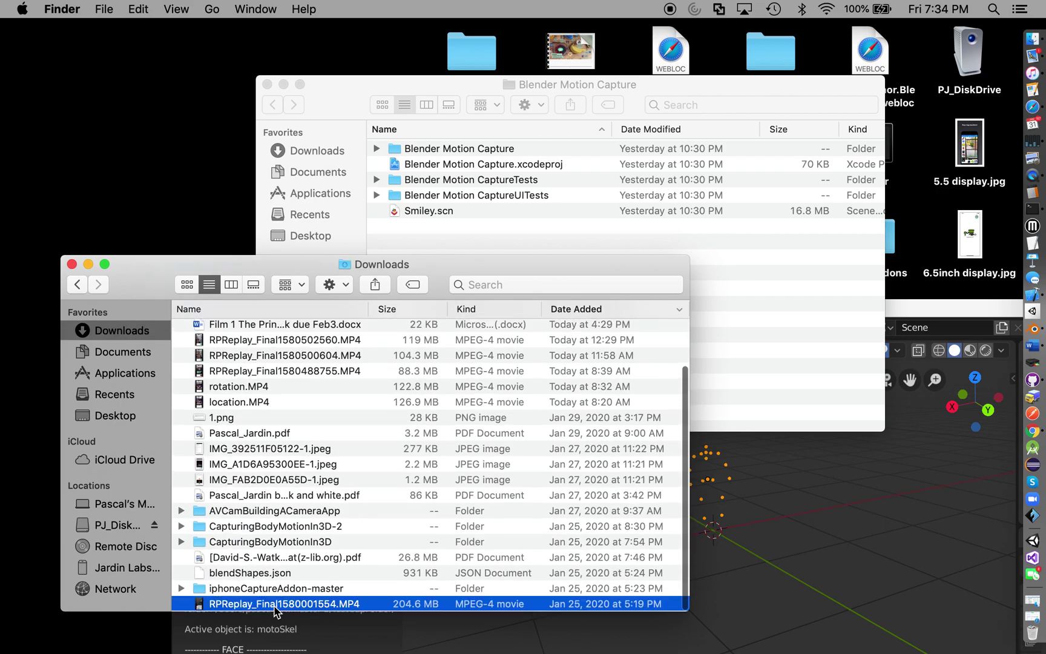
drag(240, 542, 305, 543)
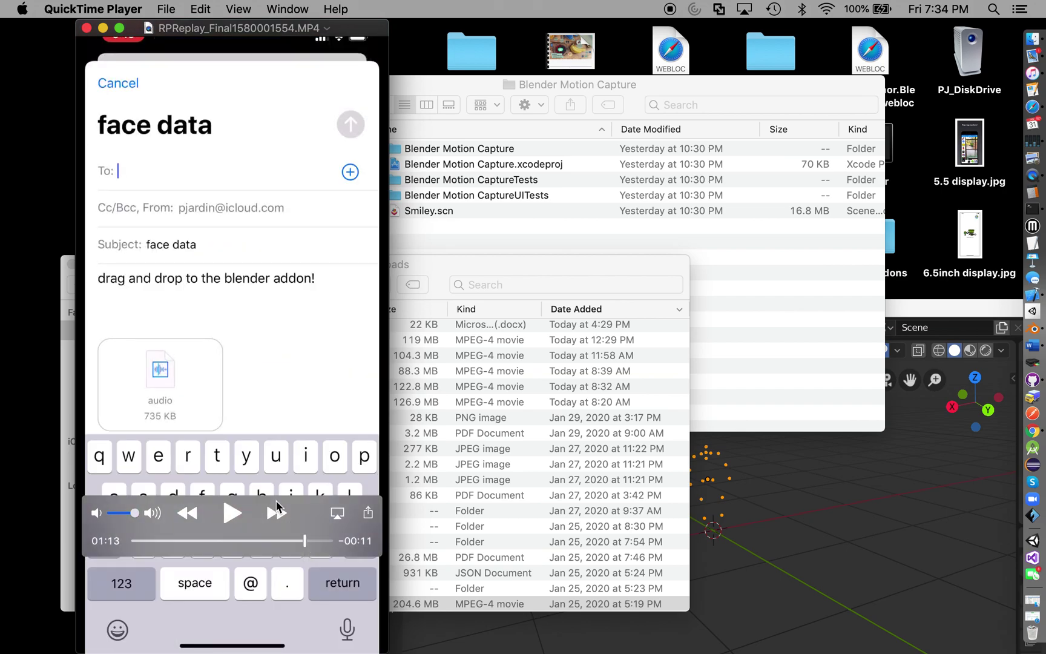
- Swap the video for RPReplay_Final1580527098.MP4 from QuickTime's recent files and skip to the capture footage
click(87, 28)
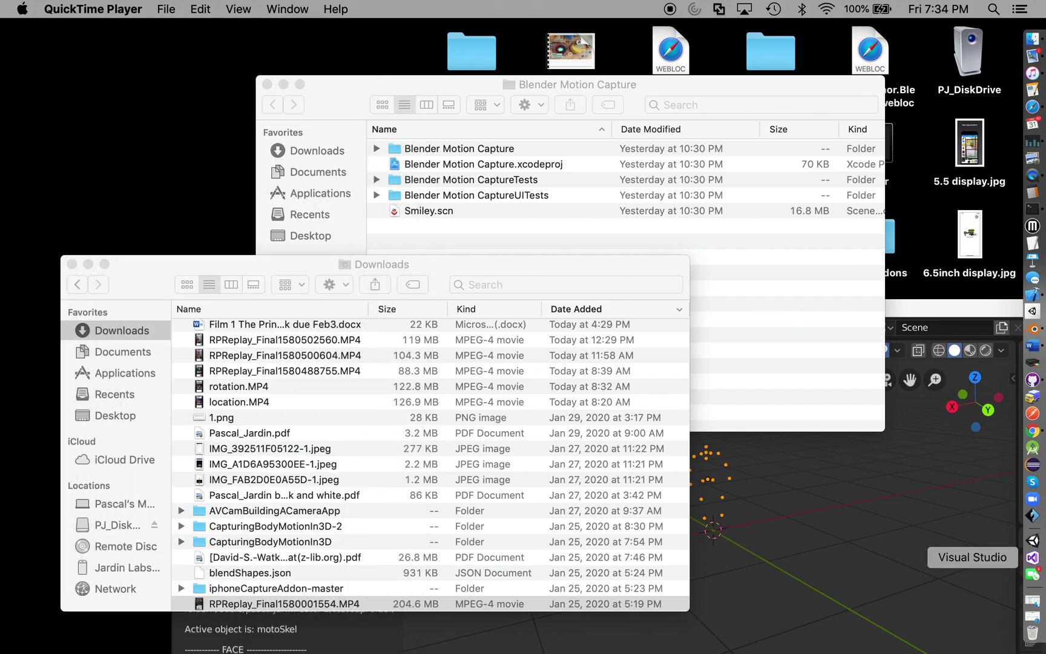
right_click(1037, 181)
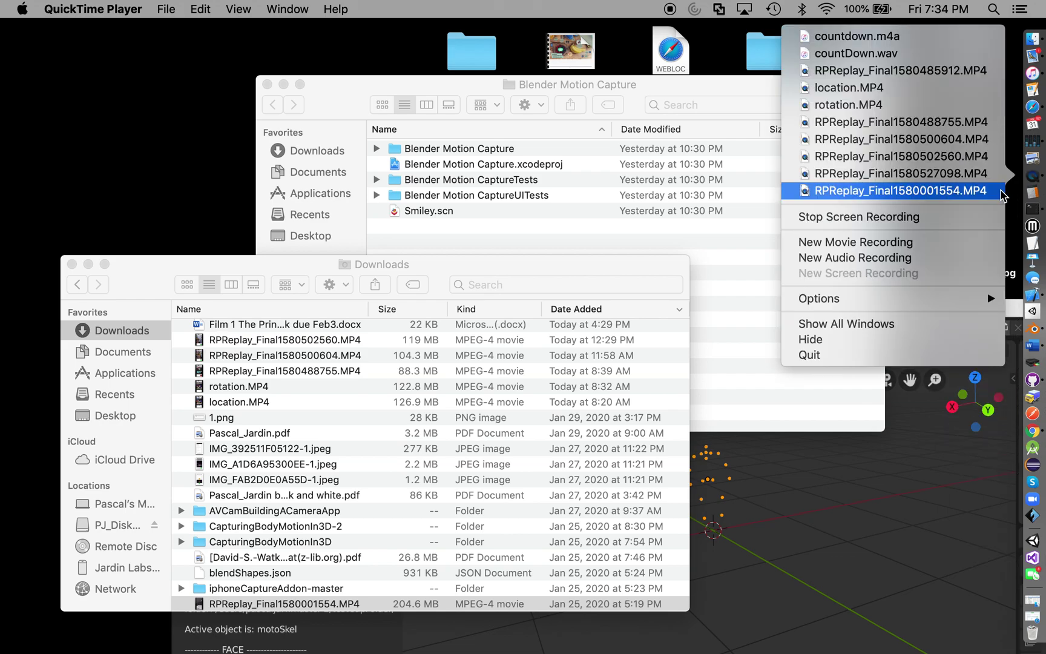
click(993, 173)
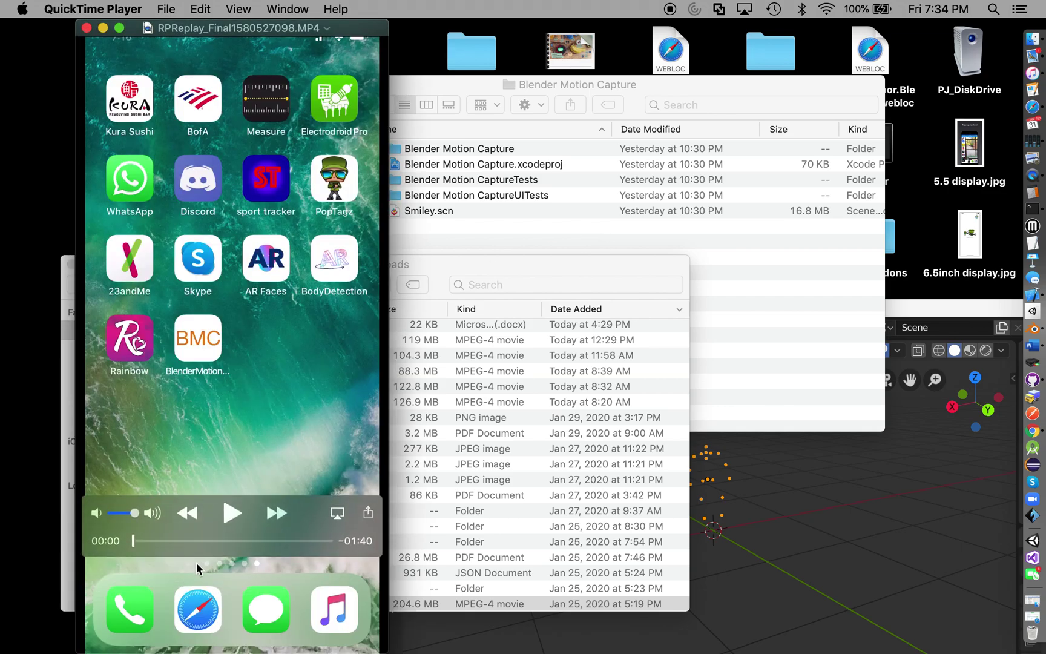
mouse_move(273, 547)
mouse_down()
mouse_move(298, 544)
mouse_move(245, 544)
mouse_move(255, 544)
mouse_up()
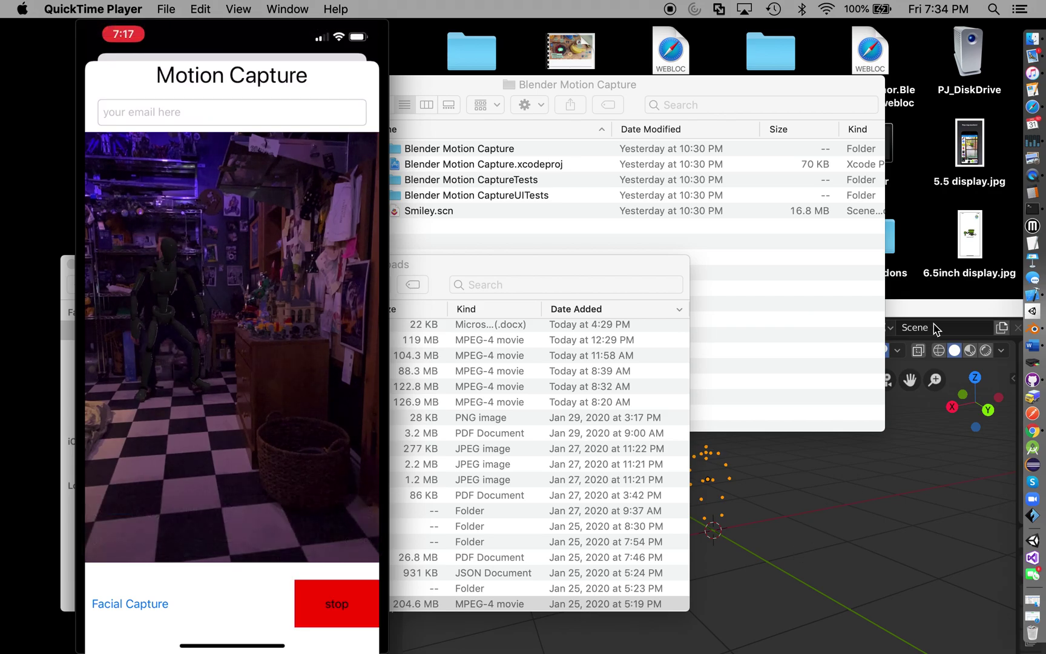
- Place Blender beside the video, scrub to frame 80, and pause the footage near 00:55
drag(927, 313, 917, 33)
drag(553, 512, 579, 505)
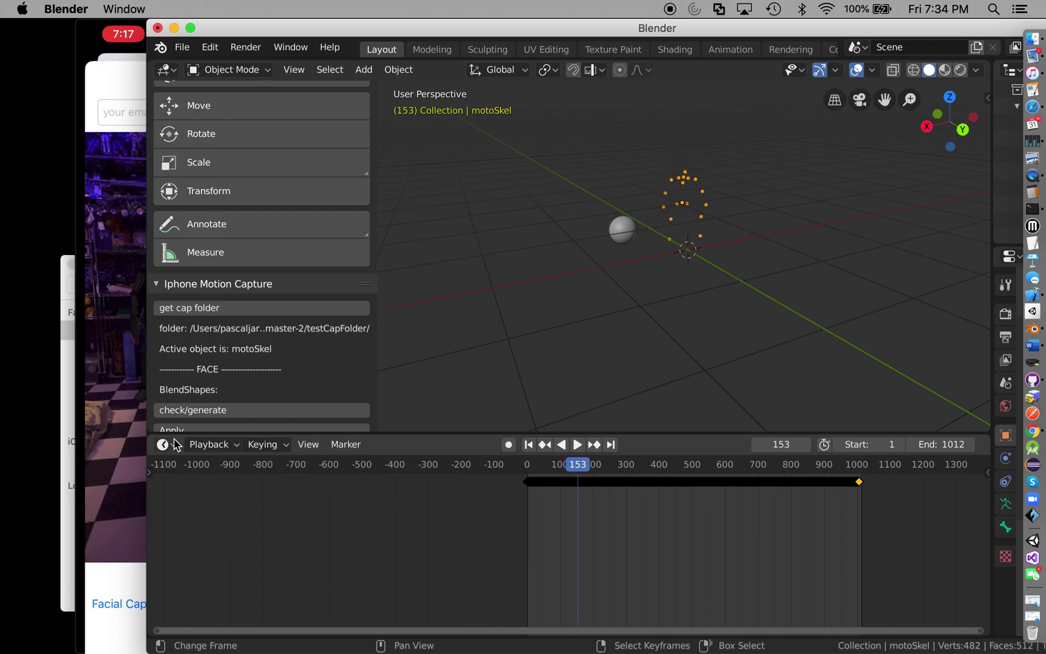
click(139, 427)
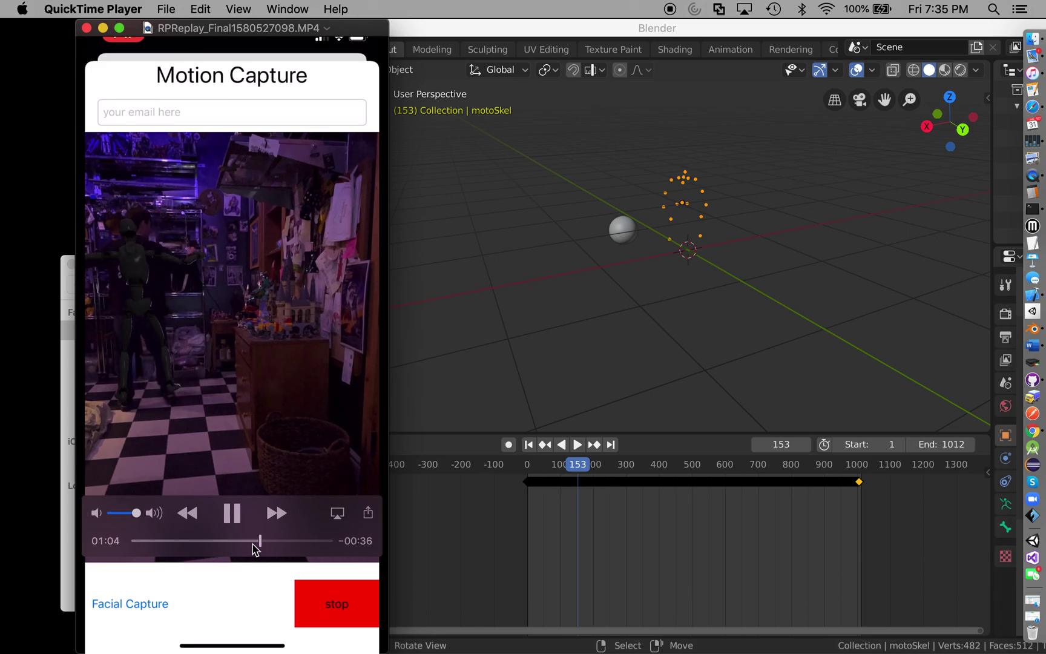
drag(257, 541, 250, 542)
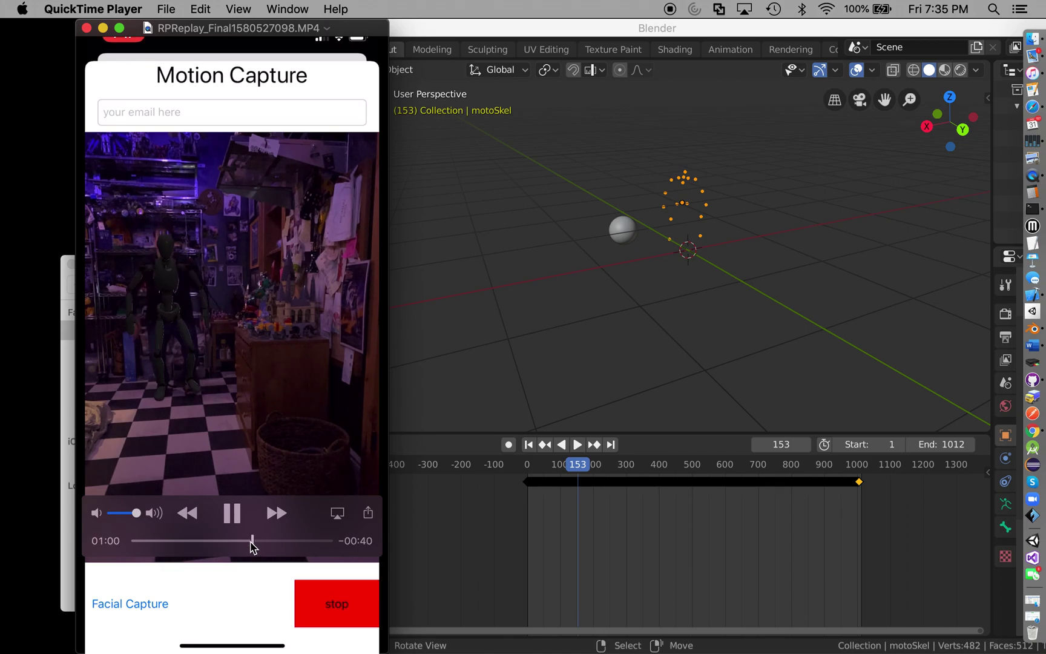
click(233, 514)
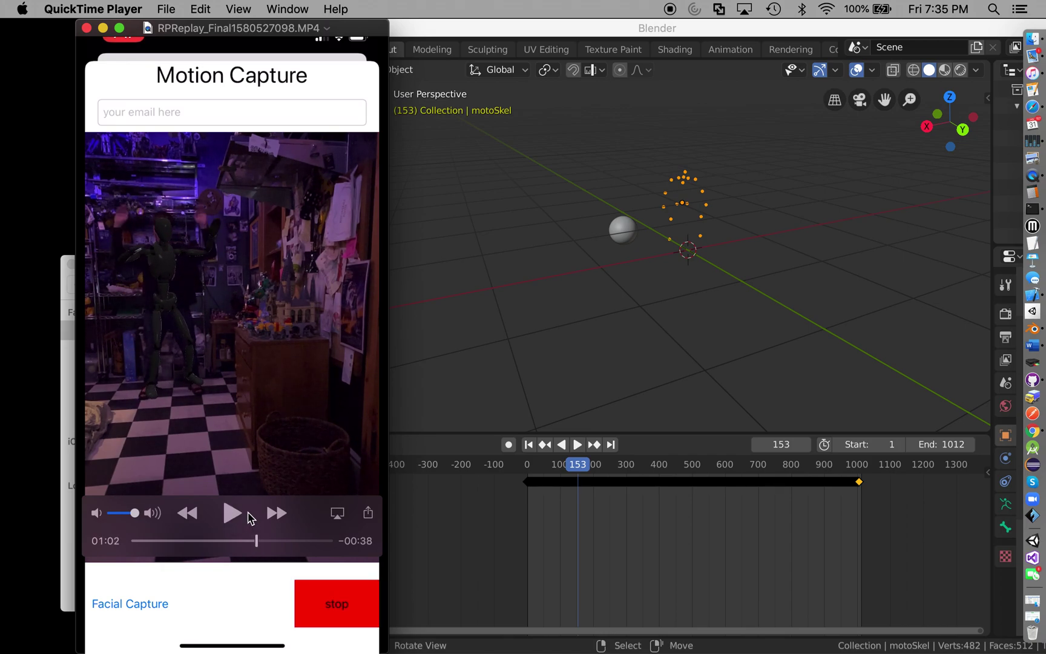
click(578, 555)
- Scrub the animation back to about frame 131 and play it, stopping at frame 228
drag(579, 555, 570, 553)
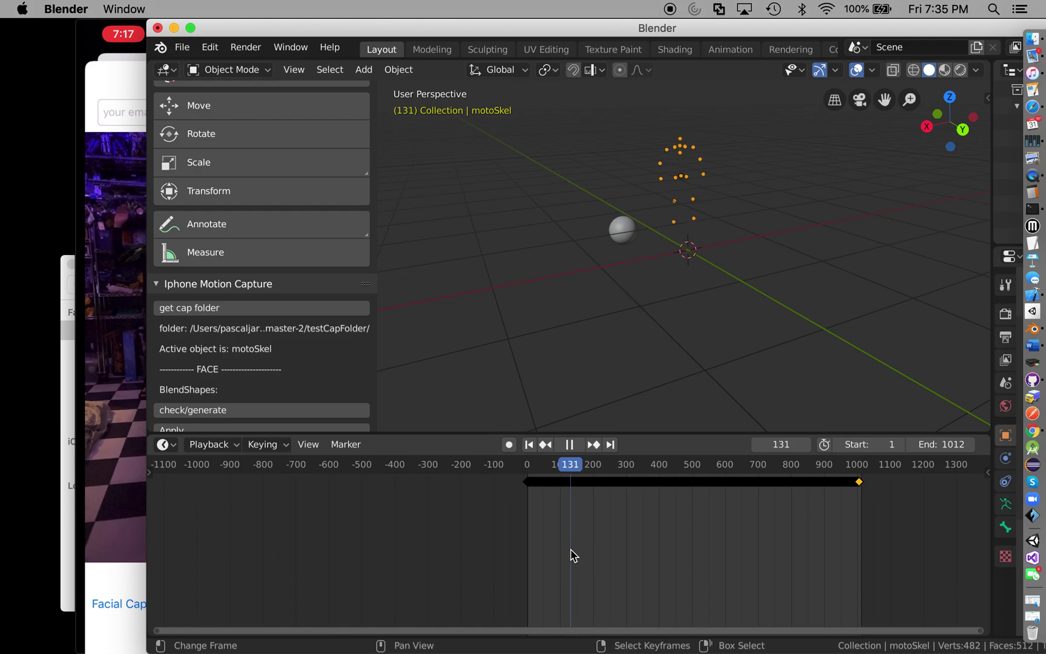
key(space)
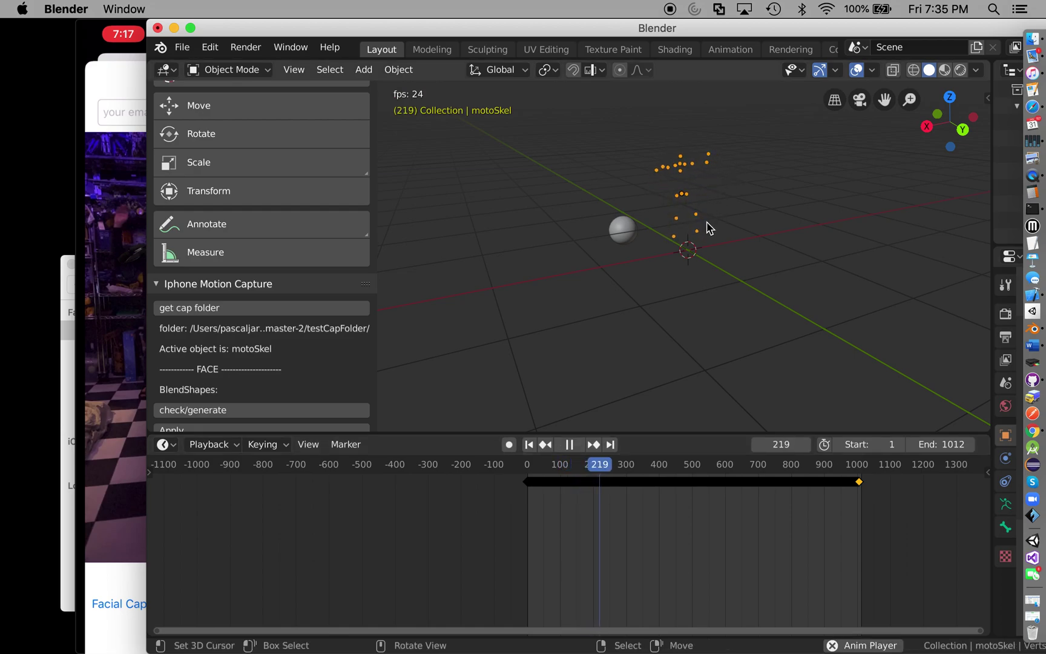
key(space)
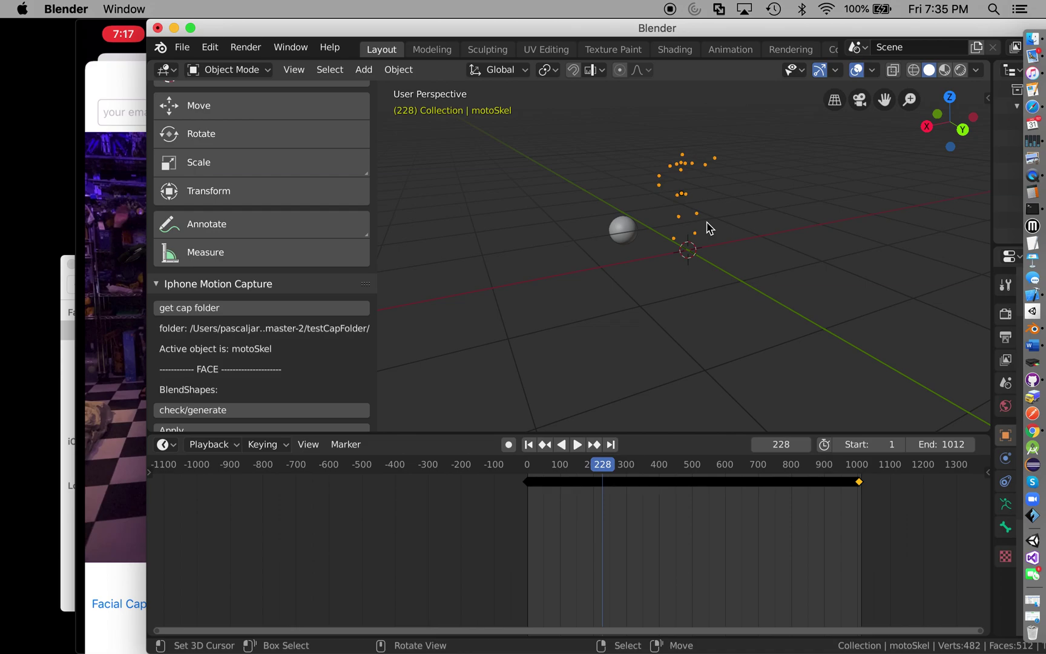
scroll(710, 228, left, 8)
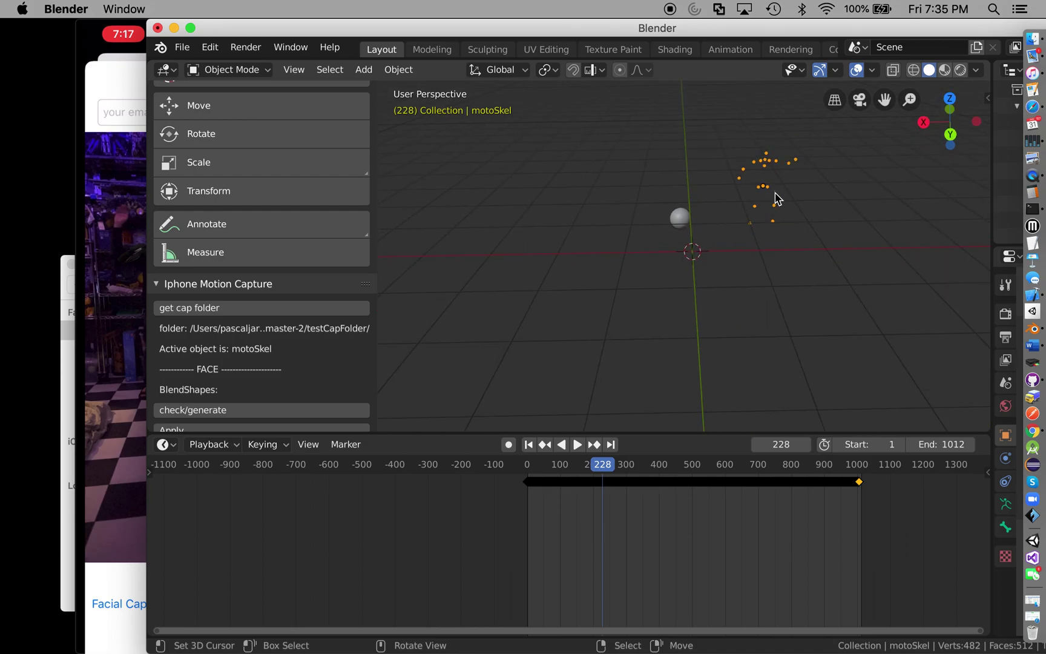
- Check the paused phone recording, then return to Blender and orbit the 3D view
click(101, 344)
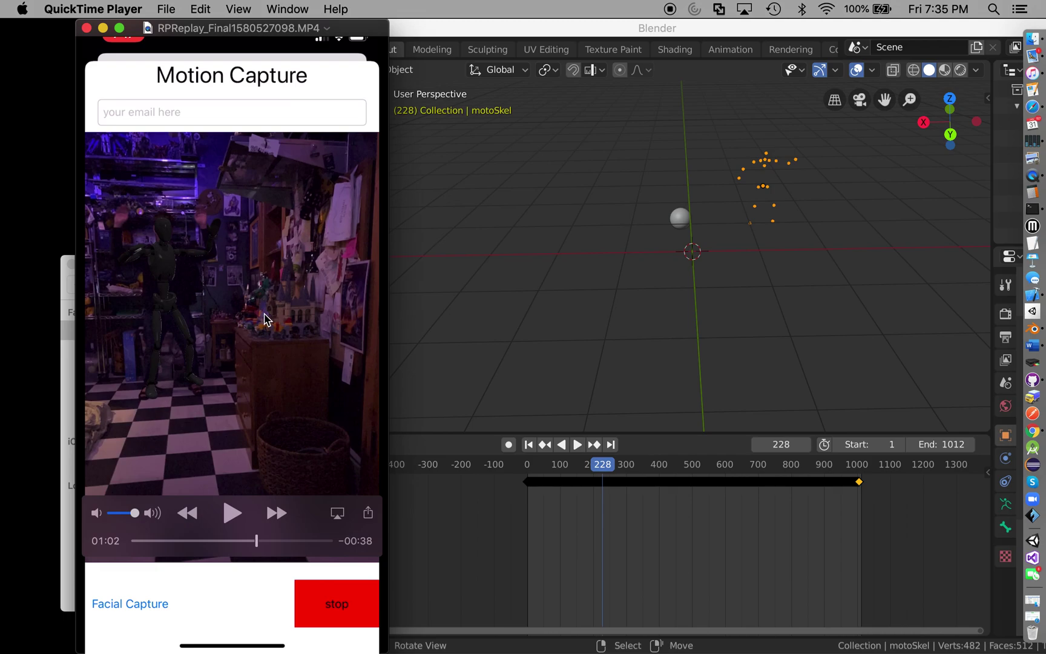
click(785, 234)
scroll(785, 233, left, 5)
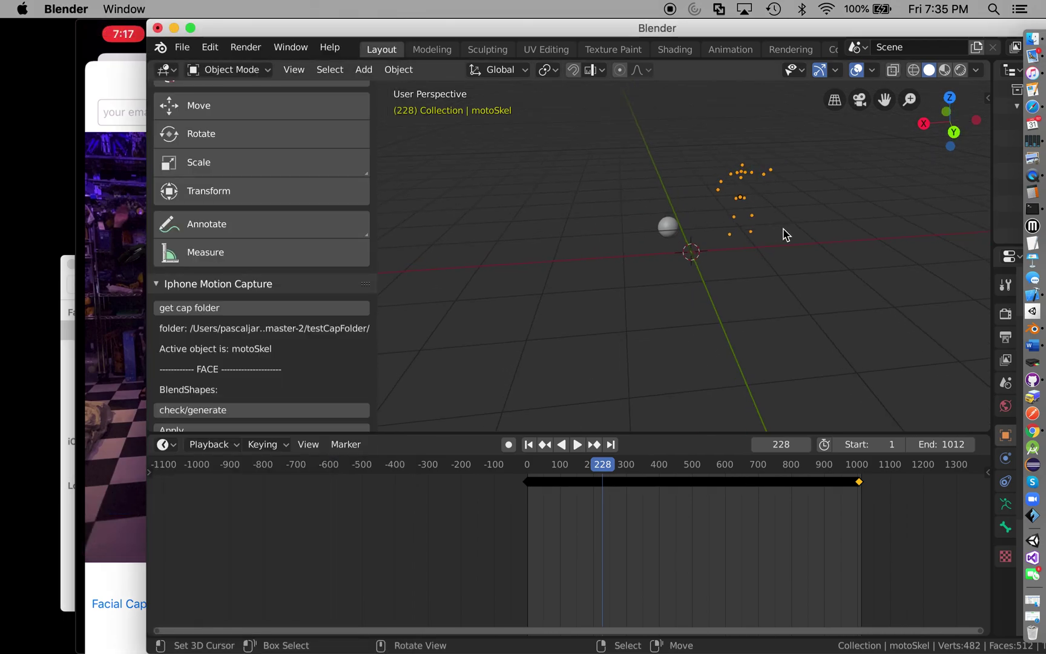
scroll(785, 234, left, 3)
- Box-zoom with Shift+B onto the armature dots, then bring the reference video forward
key(shift+b)
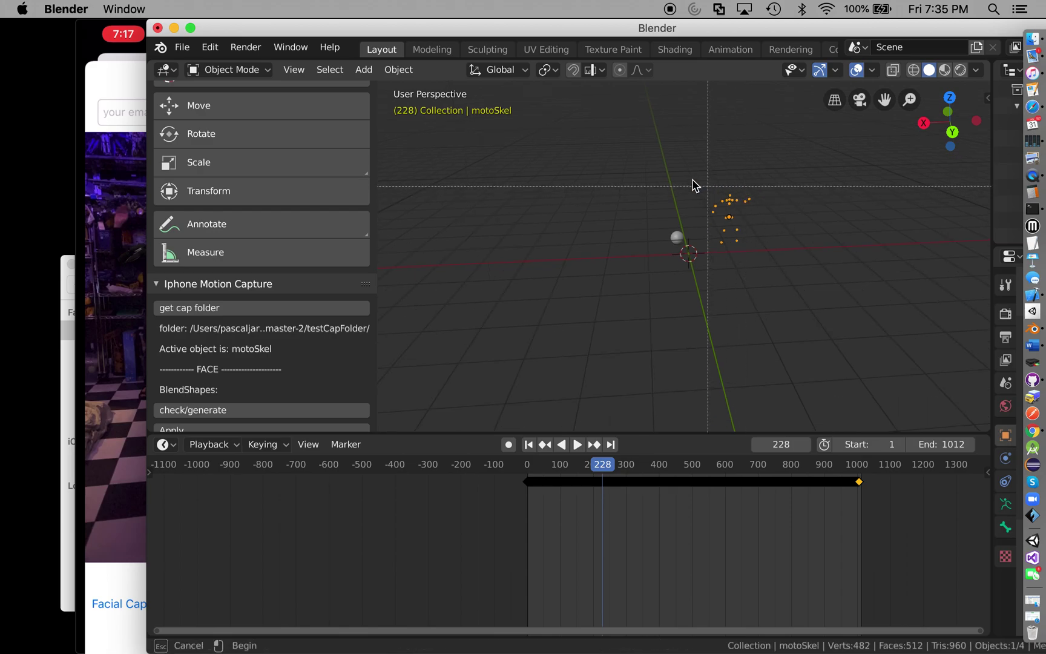
drag(680, 173, 783, 251)
scroll(781, 253, left, 3)
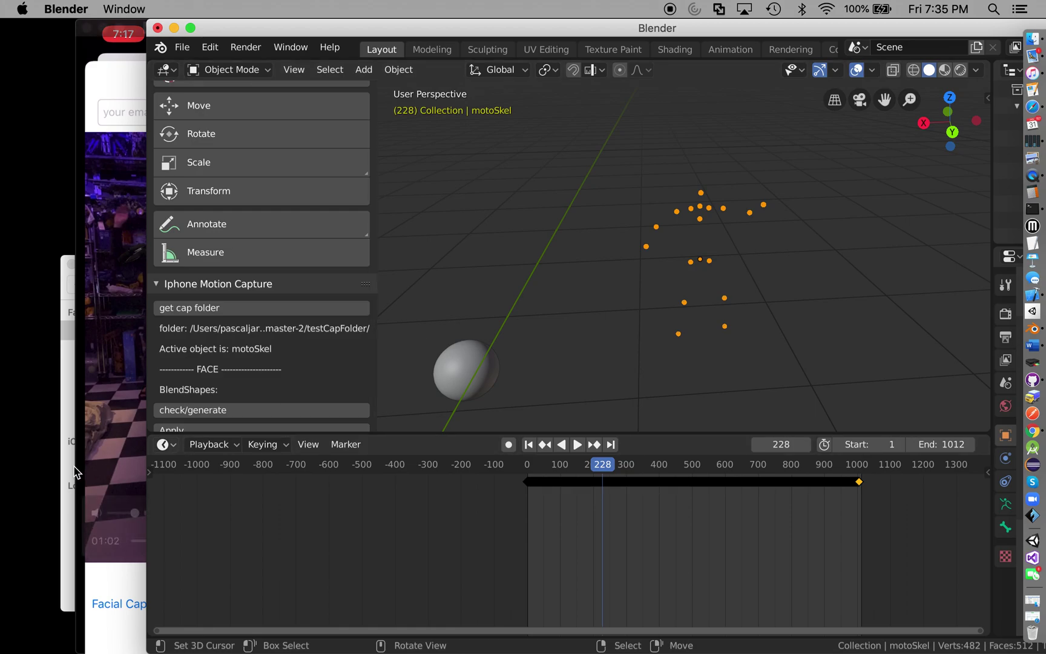
click(100, 473)
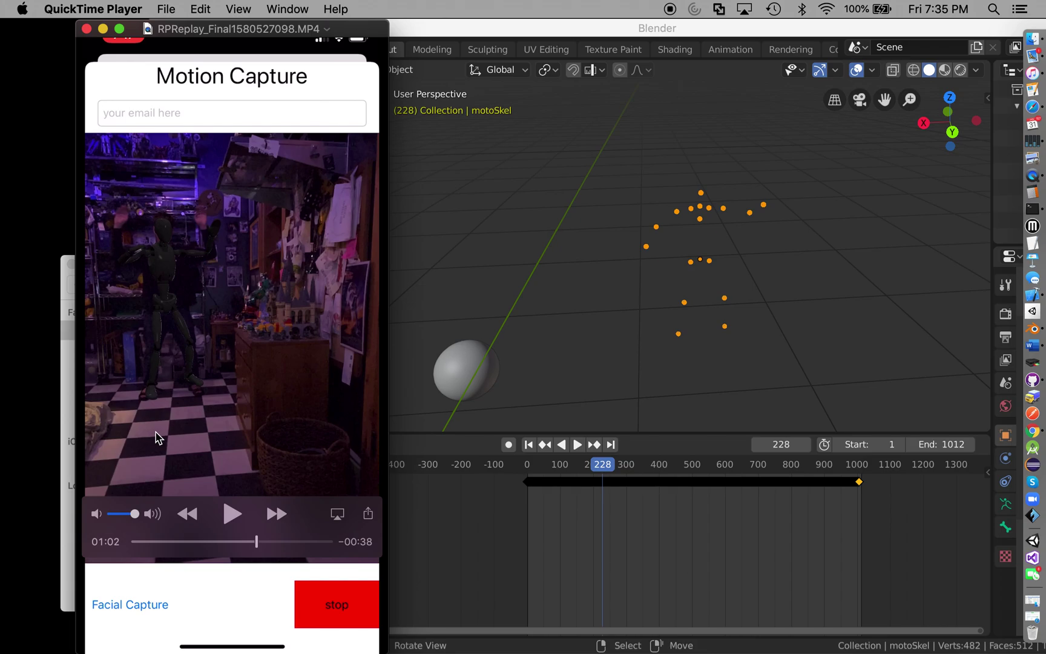
- Play the armature animation from around frame 200 for about ten seconds
click(595, 513)
click(595, 514)
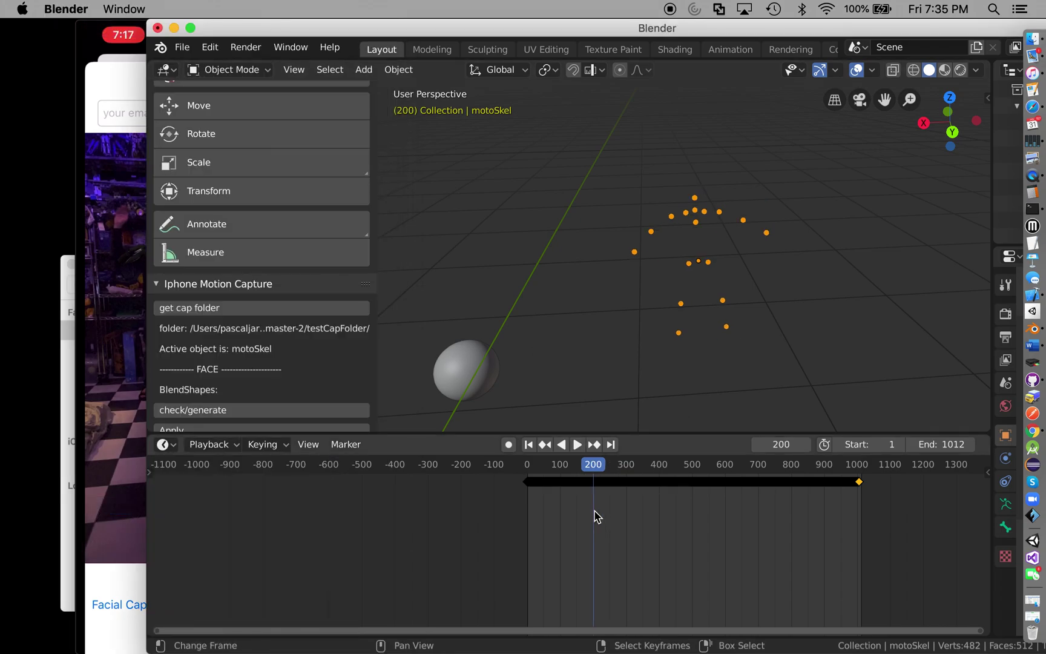
key(space)
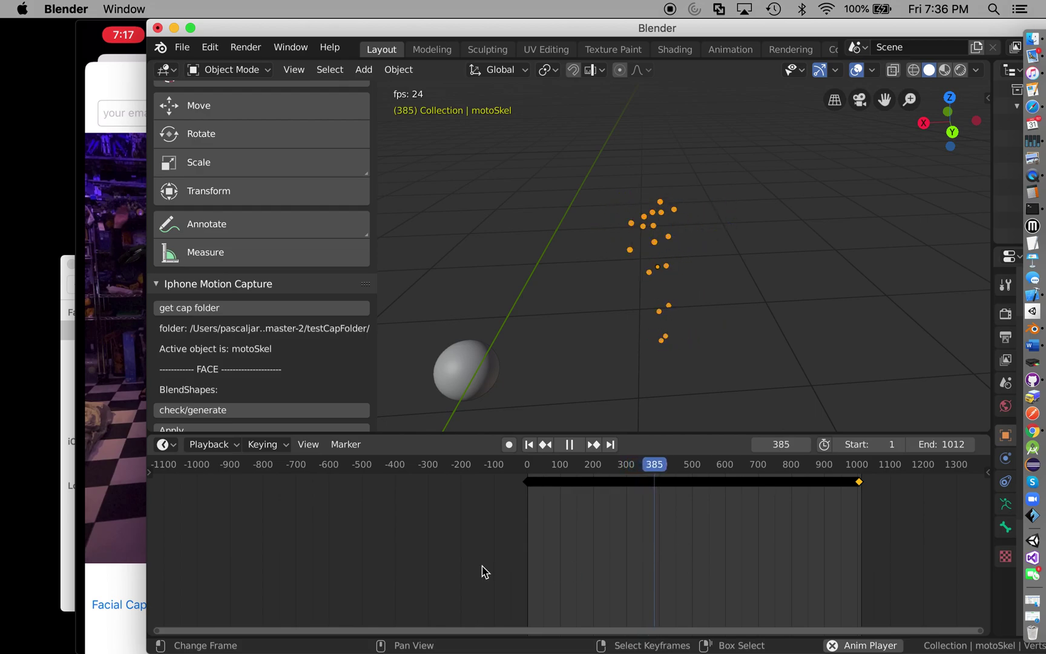
key(space)
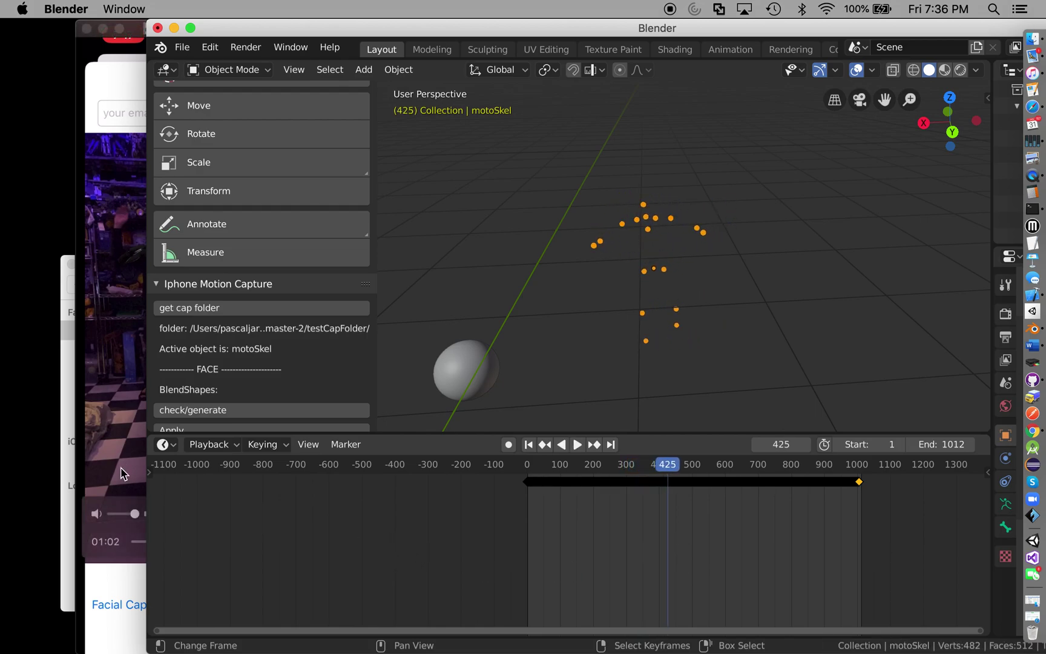
- Play a stretch of the reference video, then resume the animation until frame 960
click(139, 506)
click(234, 515)
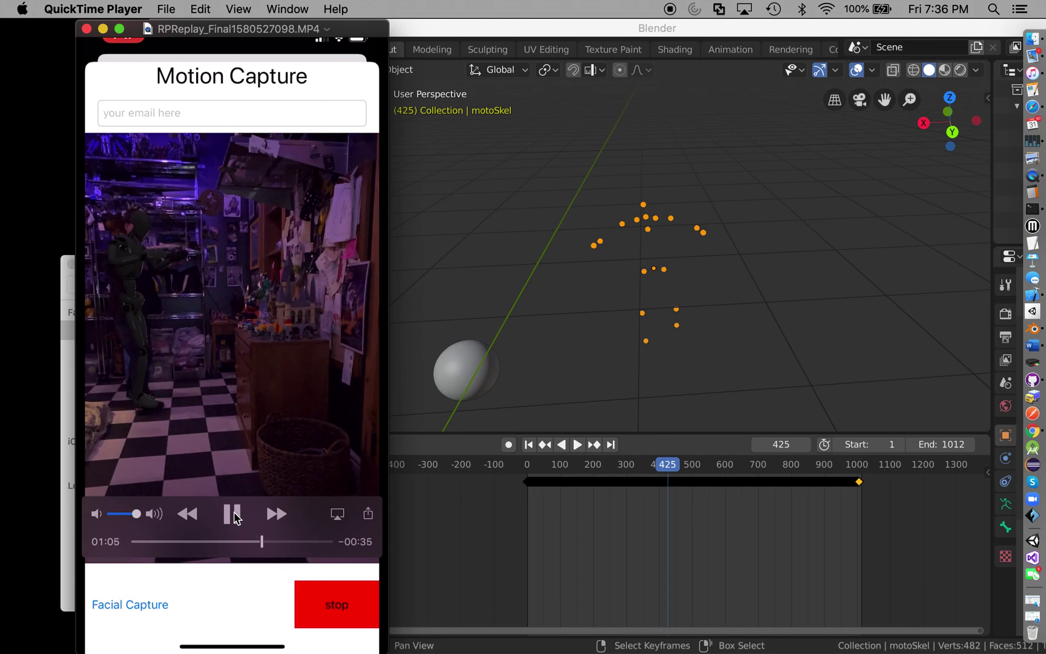
click(234, 516)
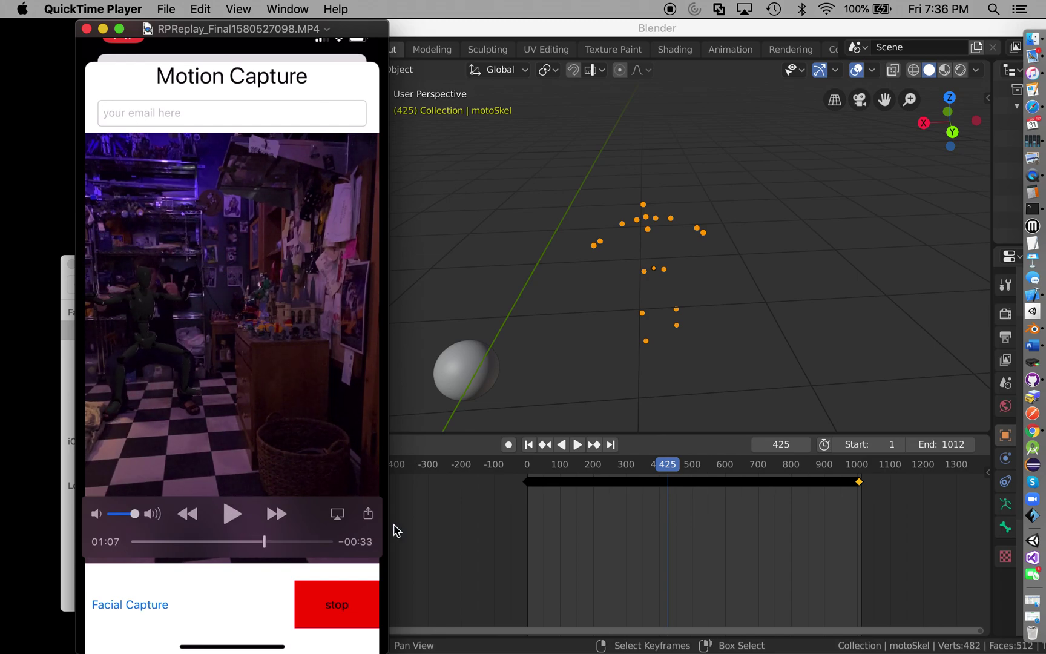
click(666, 547)
key(space)
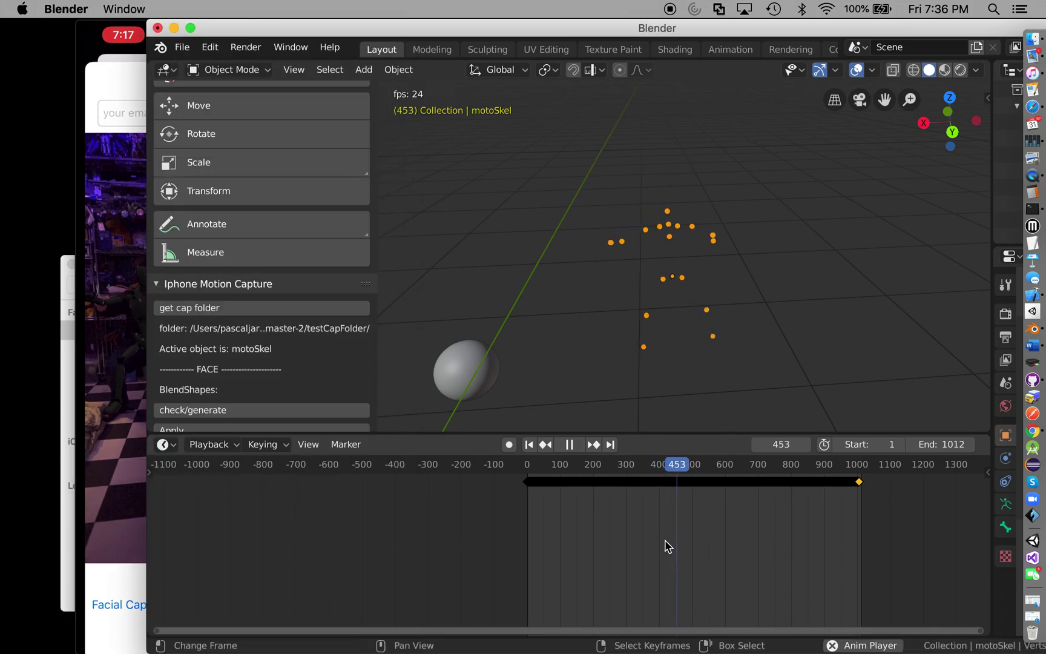
scroll(736, 415, up, 5)
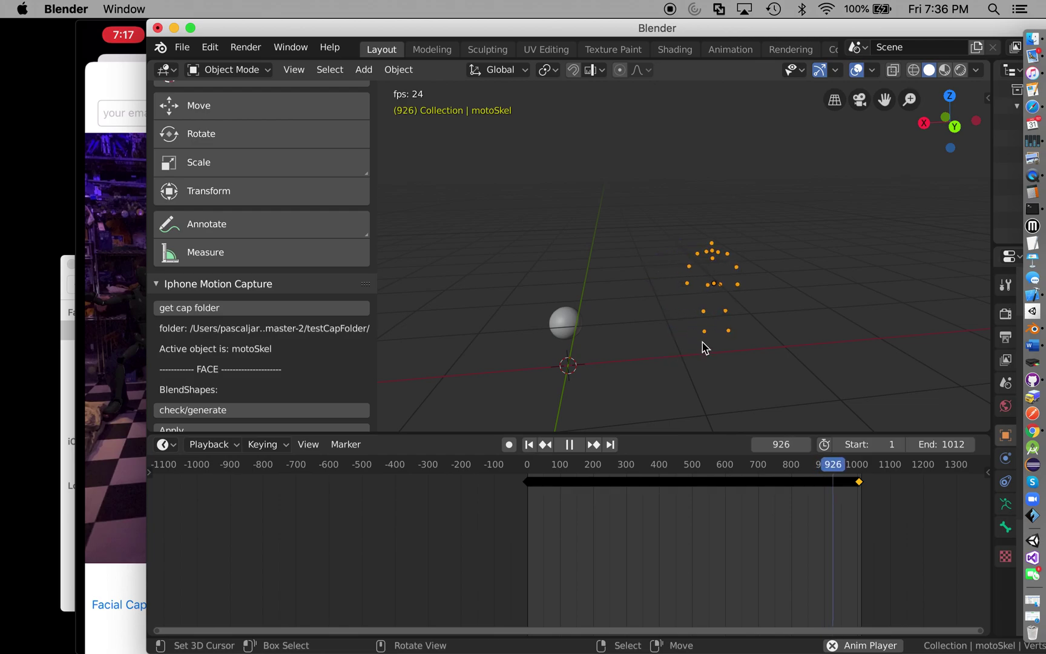
key(space)
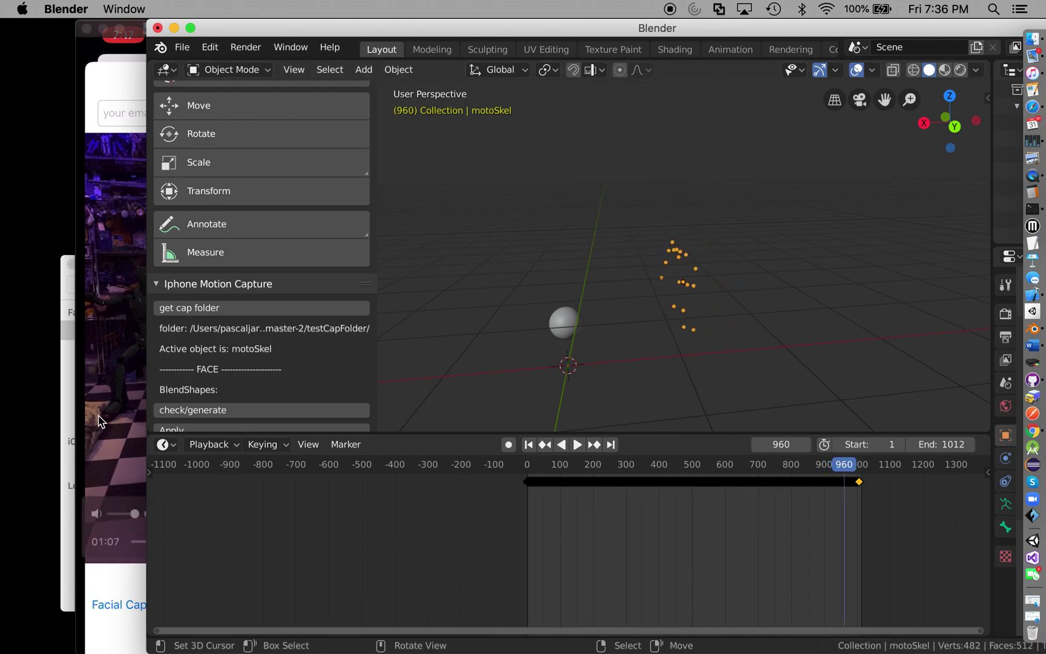
- Skip the reference video ahead to 01:17 and play the animation on to frame 1009
click(112, 430)
drag(265, 538, 290, 539)
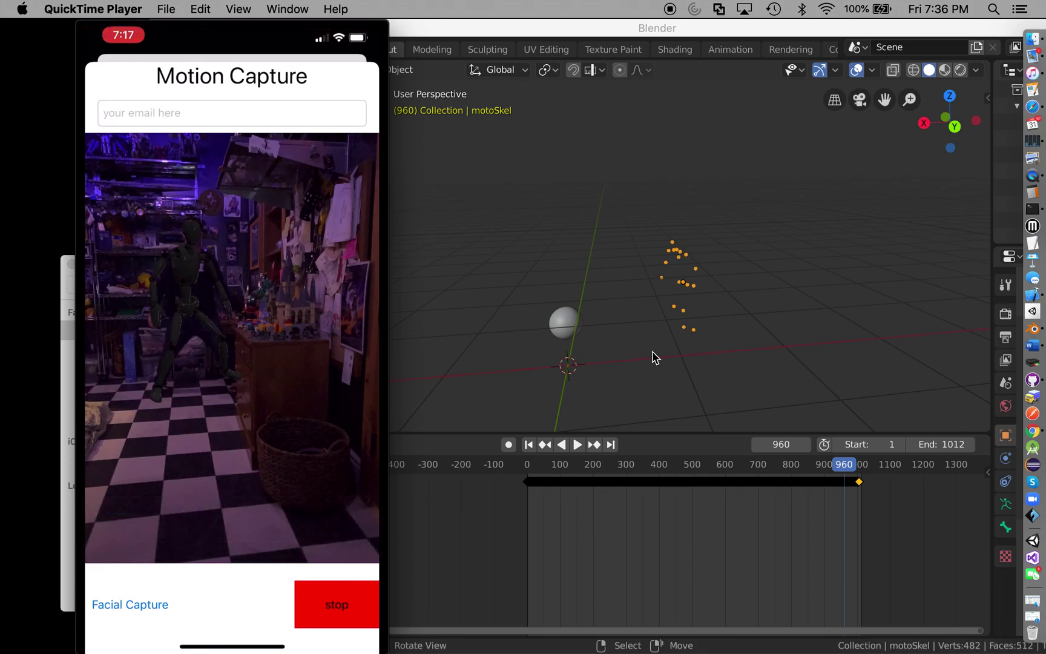
click(693, 351)
key(space)
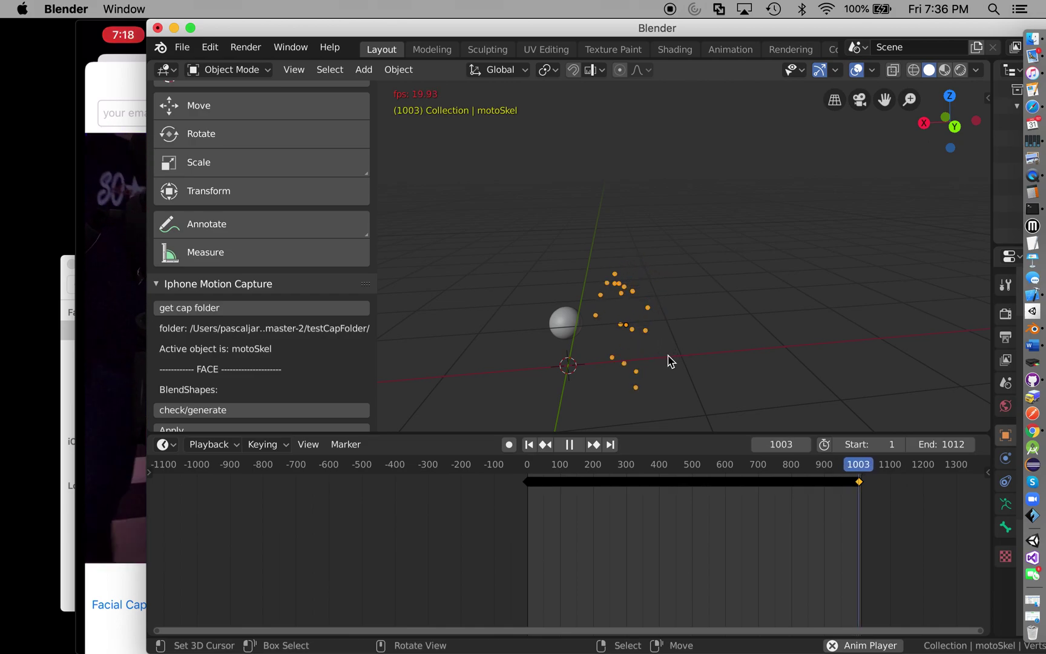
key(space)
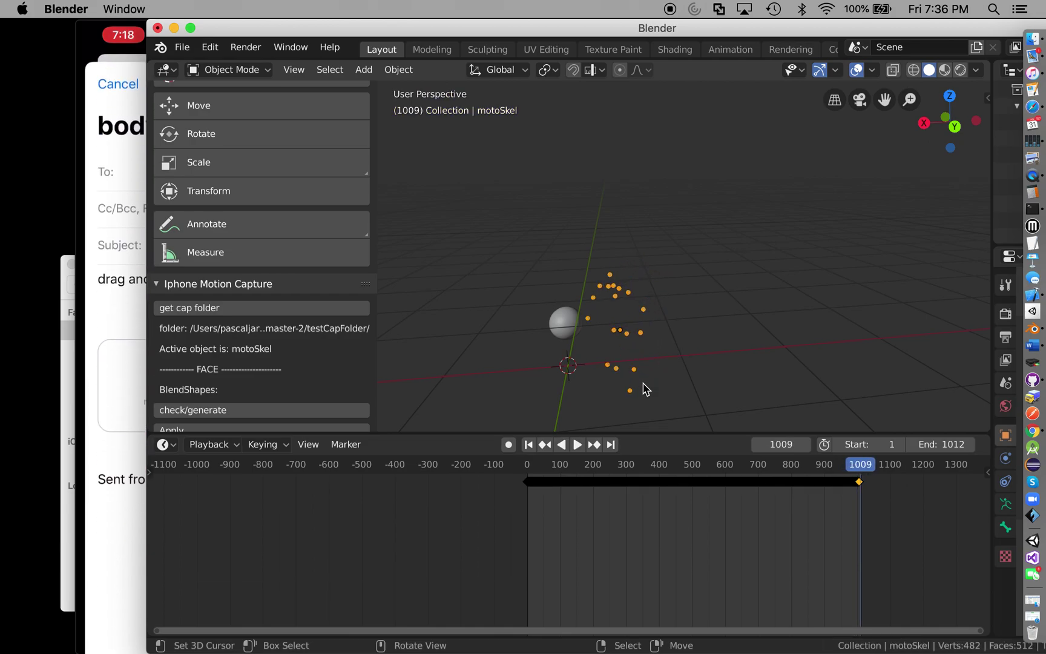
- Rewind the iPhone recording from 01:27 back to the Motion Capture scene near 01:00
click(117, 401)
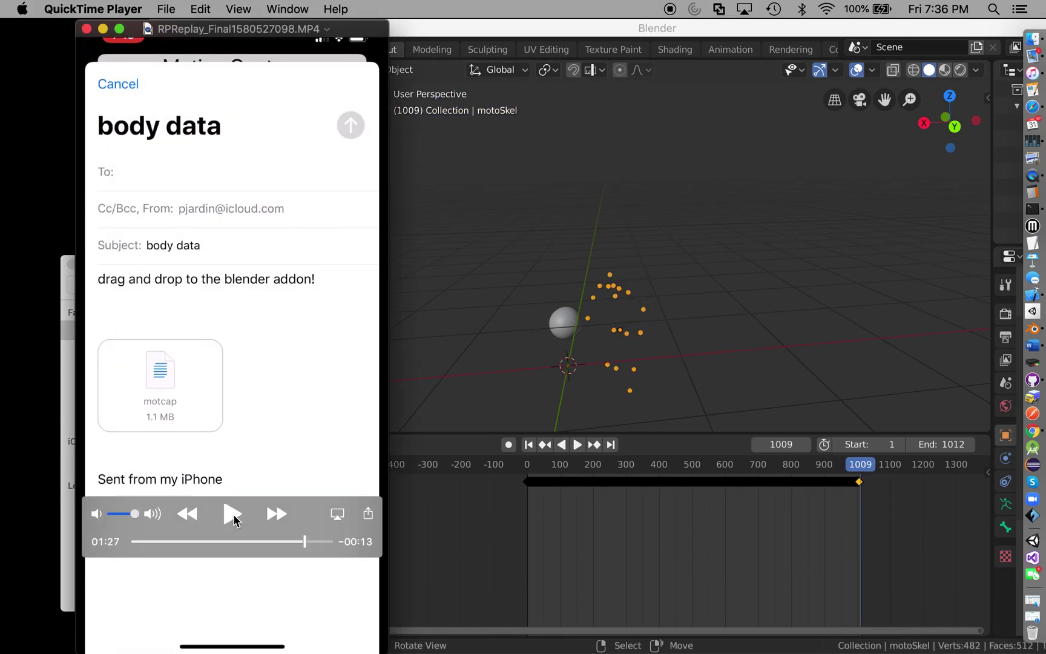
drag(310, 542, 252, 546)
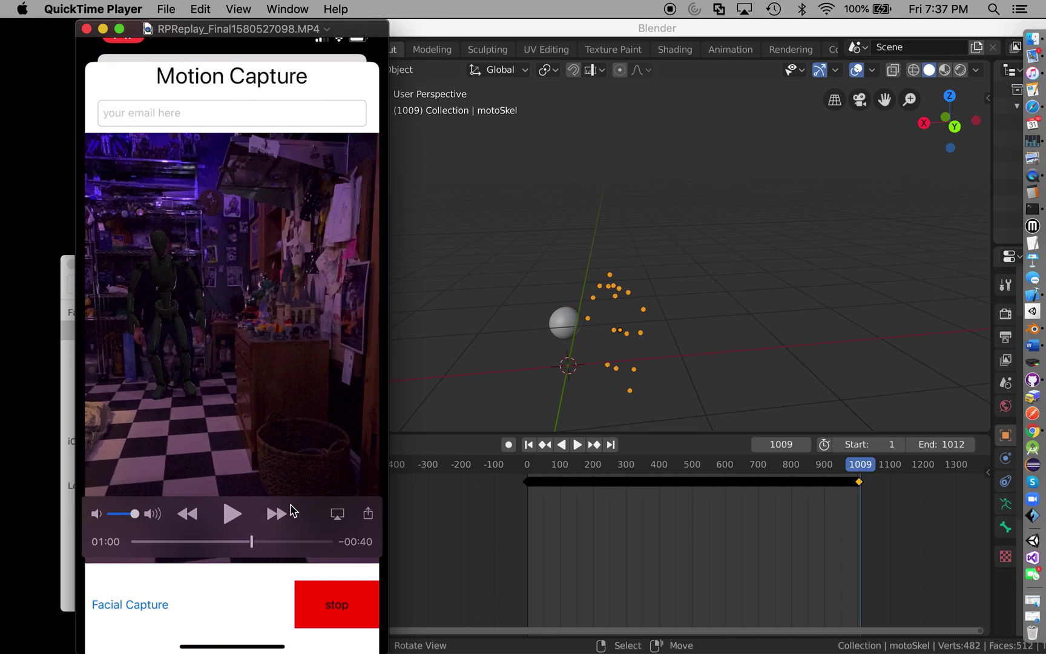
drag(314, 509, 324, 464)
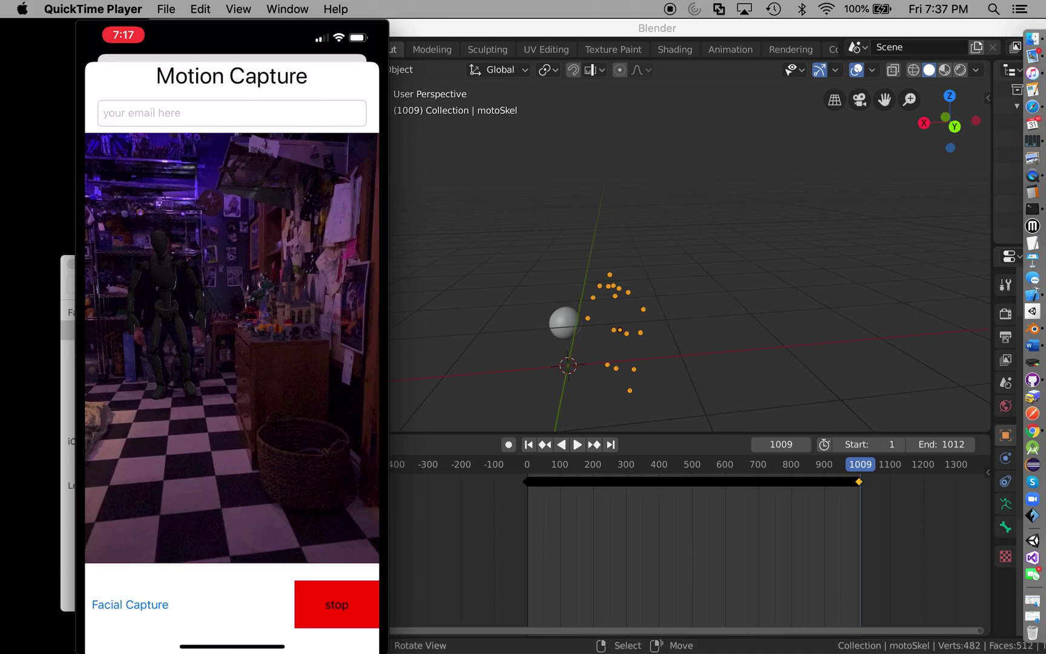
mouse_move(236, 460)
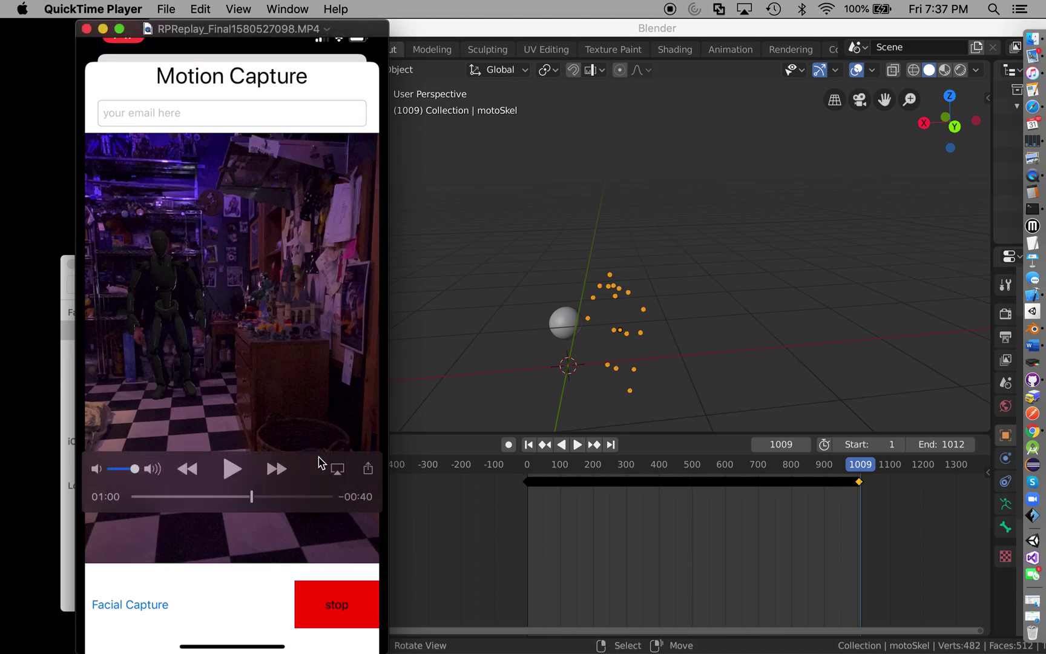
drag(312, 488, 308, 507)
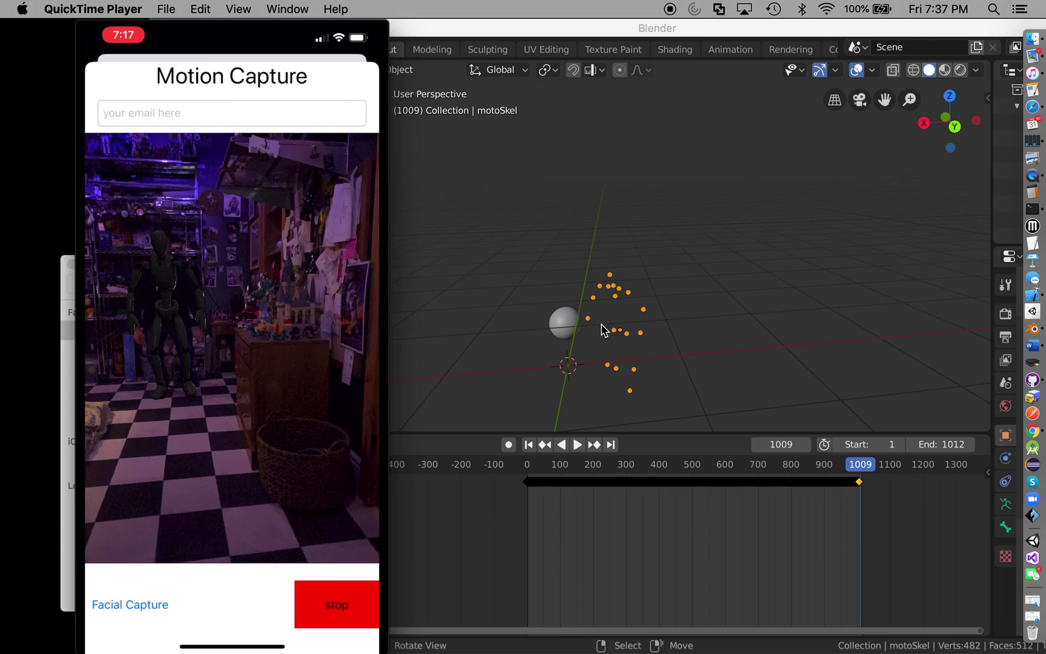
mouse_move(283, 441)
mouse_move(287, 329)
mouse_move(189, 297)
mouse_move(251, 418)
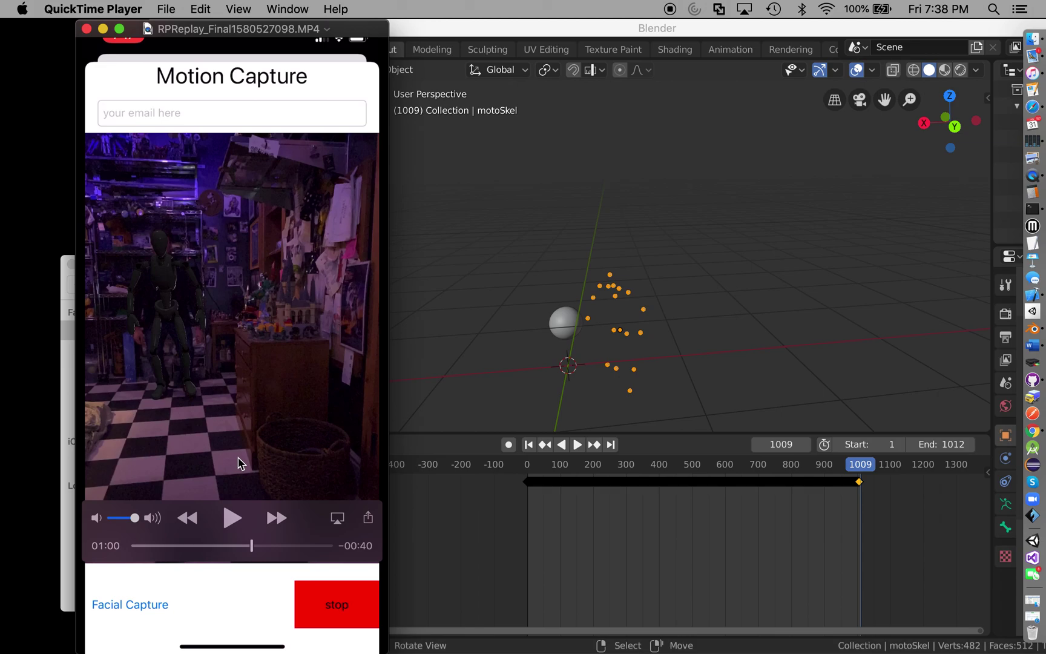
- Orbit the viewport right, down and back left around the motoSkel armature points
scroll(602, 351, right, 5)
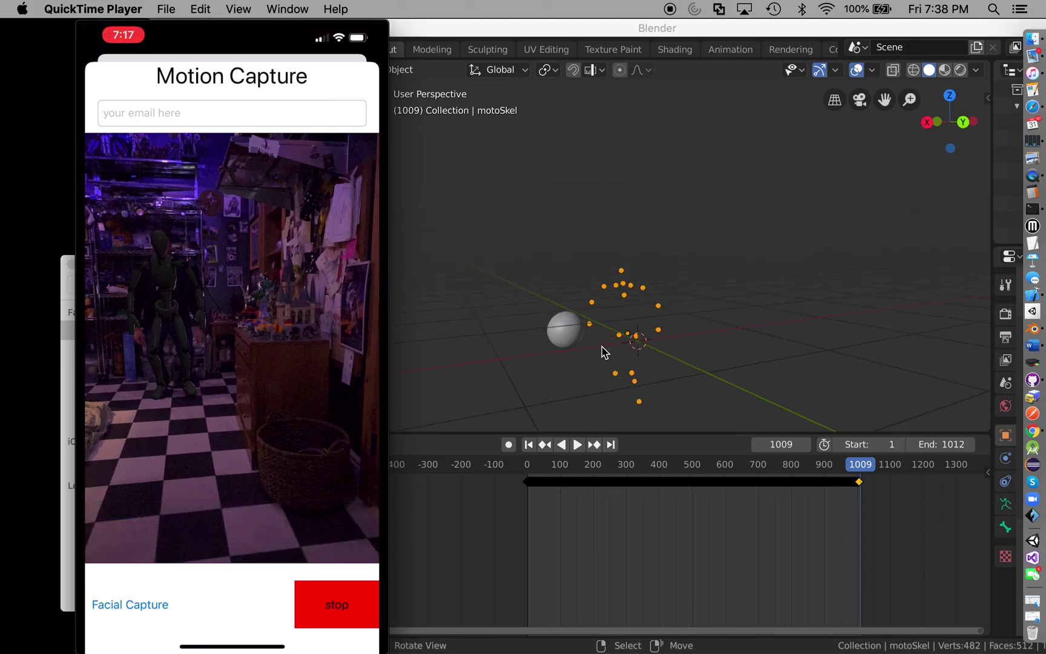
scroll(602, 351, right, 5)
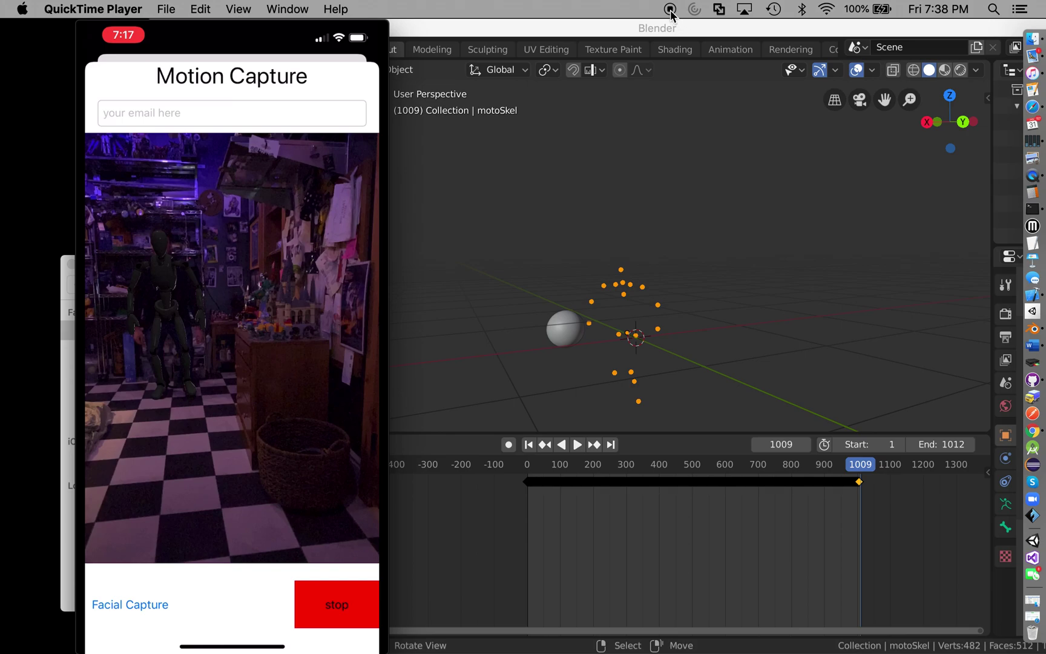
scroll(608, 228, down, 3)
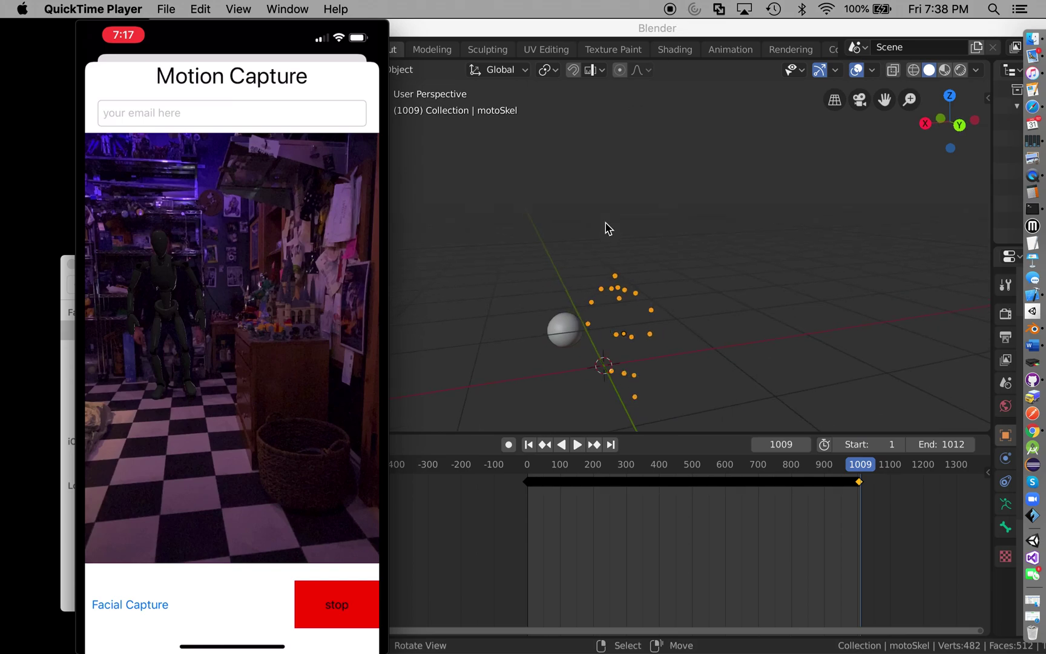
scroll(607, 227, left, 5)
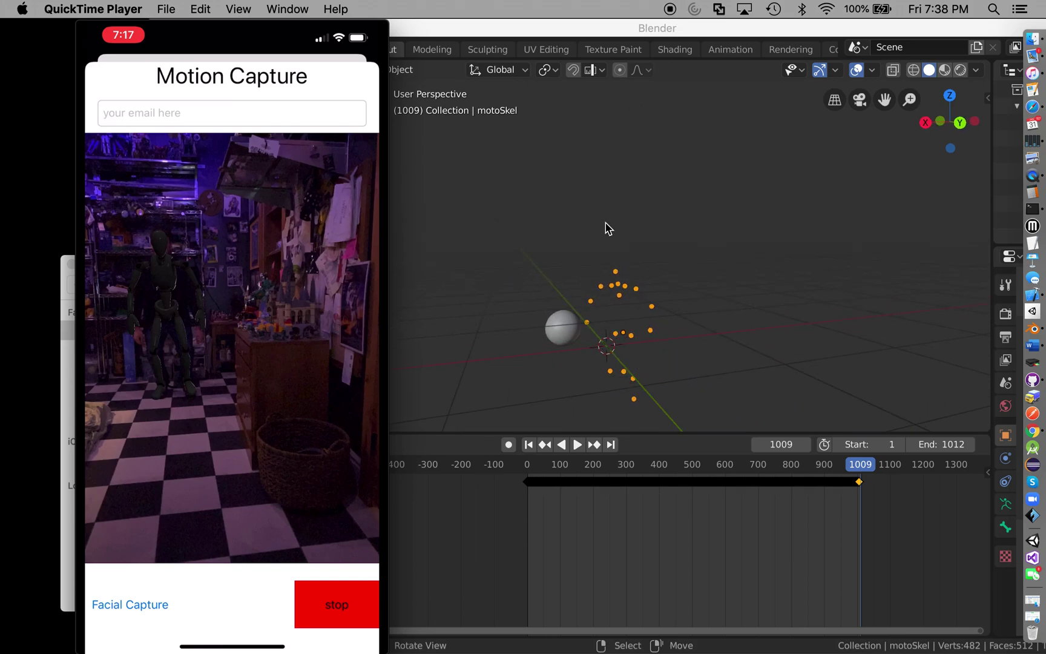
scroll(607, 228, left, 5)
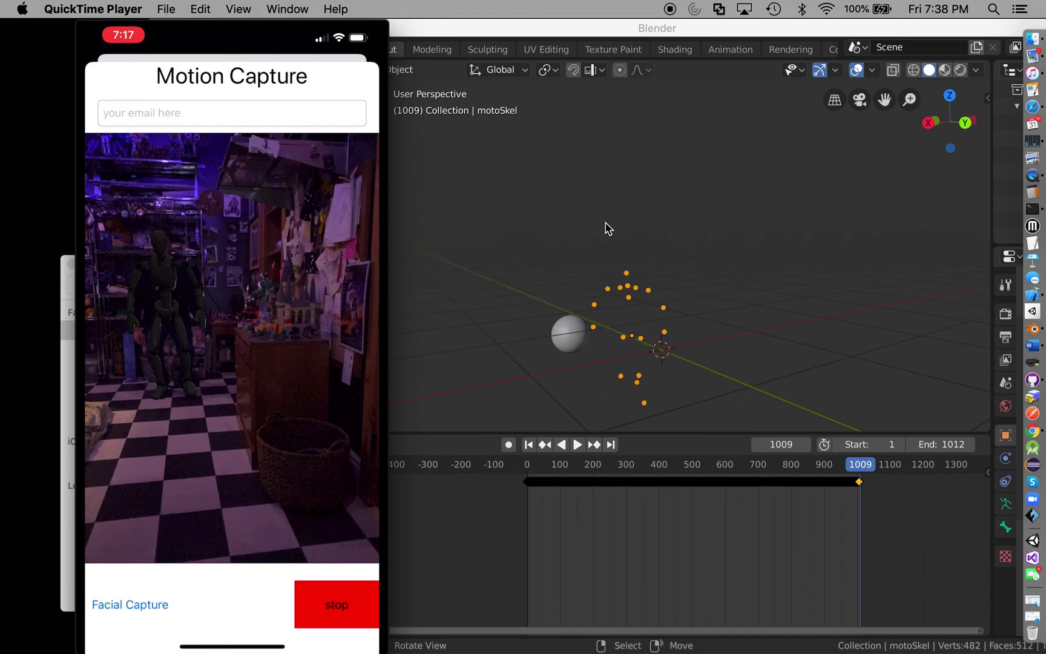